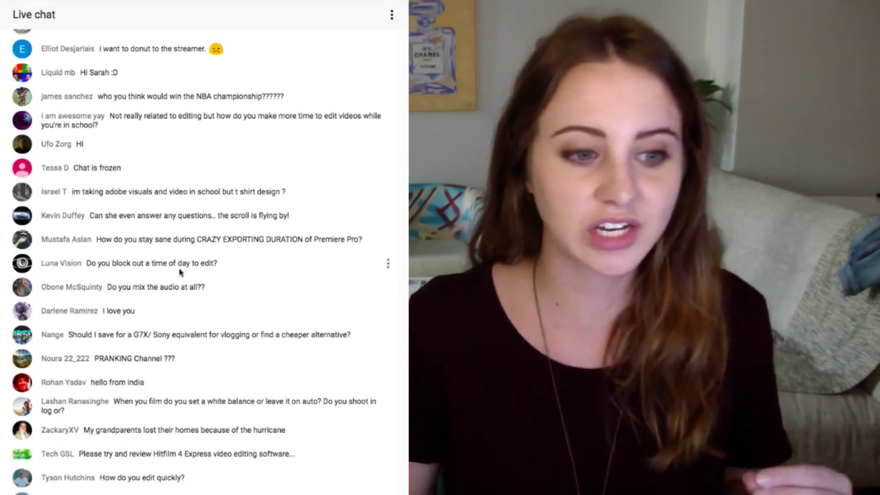
pyautogui.scroll(-5, 181, 272)
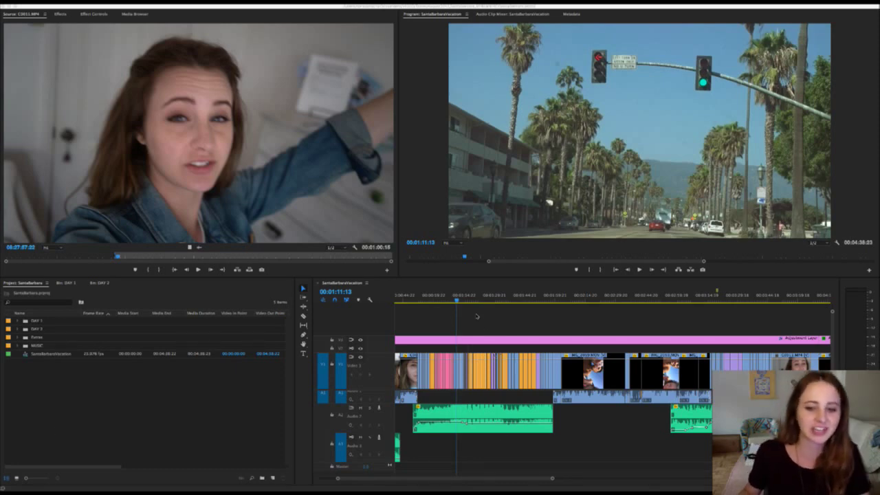
# Step: Show the whole SantaBarbaraVacation sequence in the timeline and move the playhead to 00:01:11:01
pyautogui.click(474, 316)
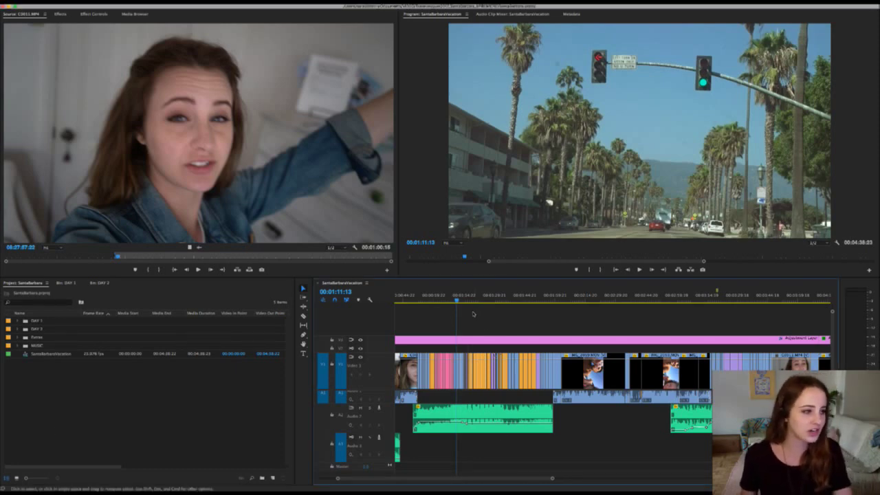
pyautogui.press('-')
pyautogui.press('-')
pyautogui.press('-')
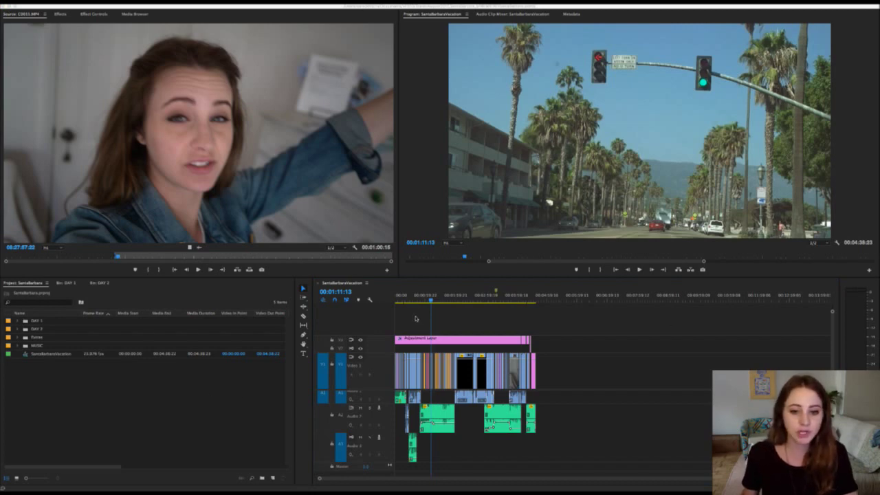
pyautogui.click(430, 299)
pyautogui.moveTo(430, 299); pyautogui.dragTo(430, 300)
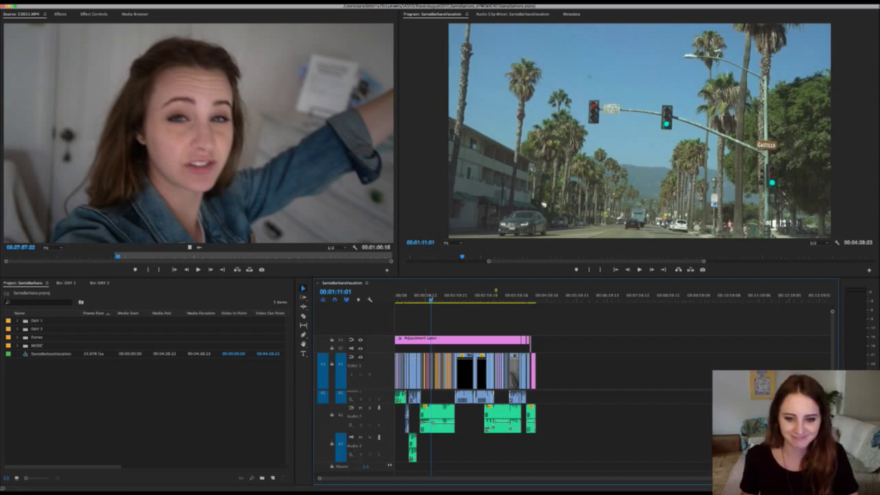
# Step: Return the playhead to the start of the sequence and show the opening clips in close view
pyautogui.moveTo(429, 300); pyautogui.dragTo(398, 300)
pyautogui.press('=')
pyautogui.press('=')
pyautogui.press('=')
pyautogui.press('=')
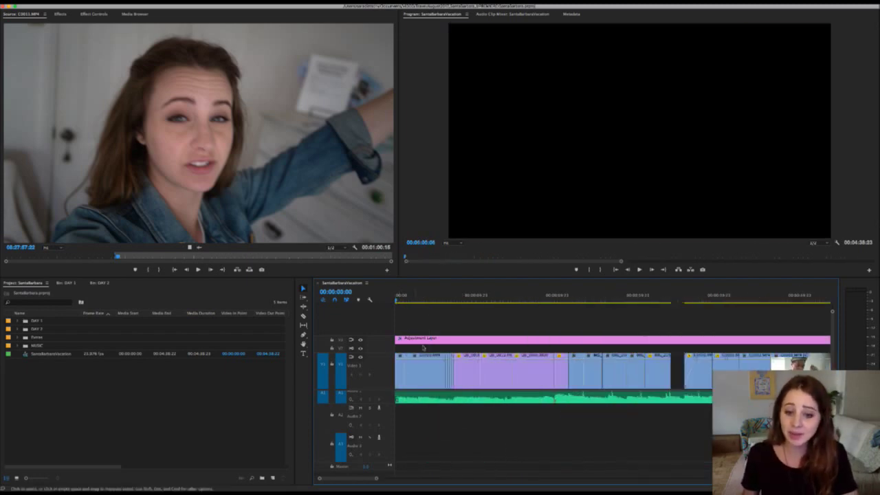
pyautogui.press('Home')
# Step: Expand the Audio 1 track so both channels of the opening music waveform are displayed
pyautogui.doubleClick(385, 401)
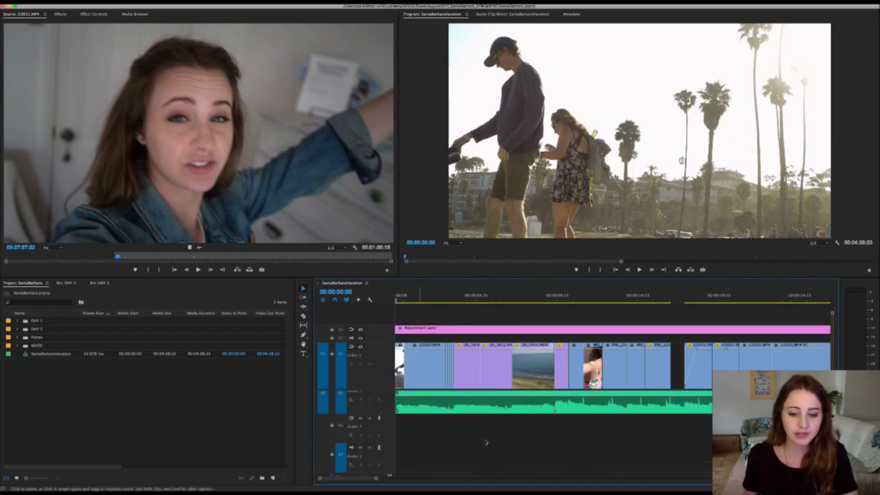
pyautogui.scroll(2, 373, 414)
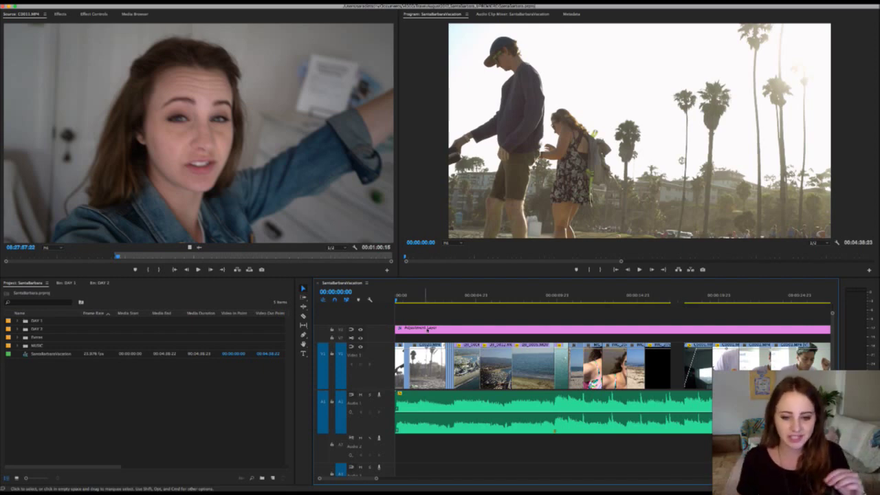
pyautogui.press('-')
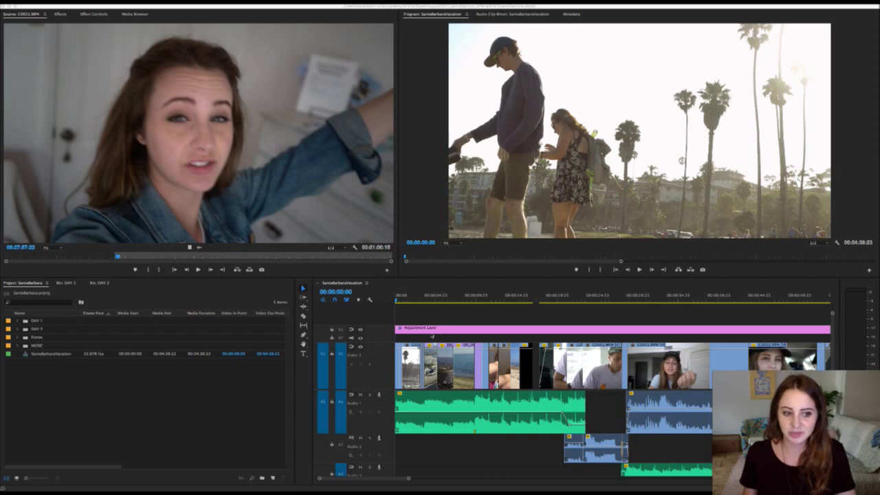
pyautogui.click(456, 321)
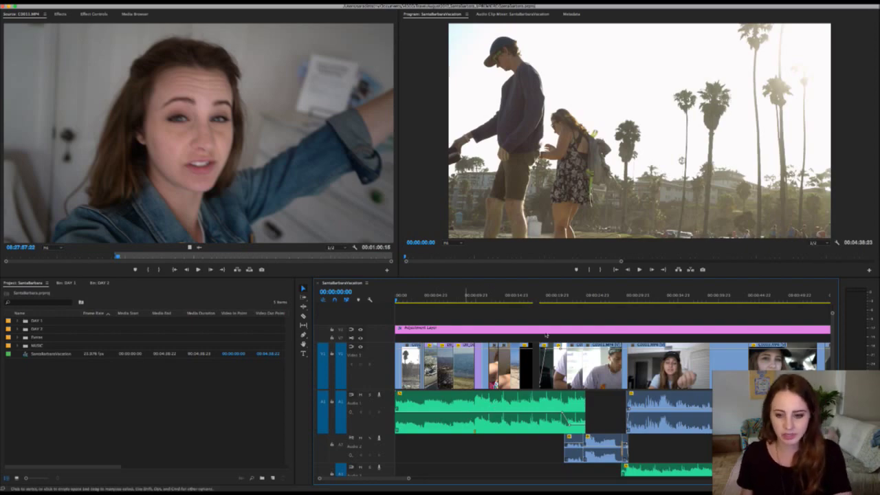
# Step: Play the sequence from about 00:00:11 through the change from music to dialogue, stopping at 00:00:31:23
pyautogui.click(520, 299)
pyautogui.click(491, 300)
pyautogui.press('space')
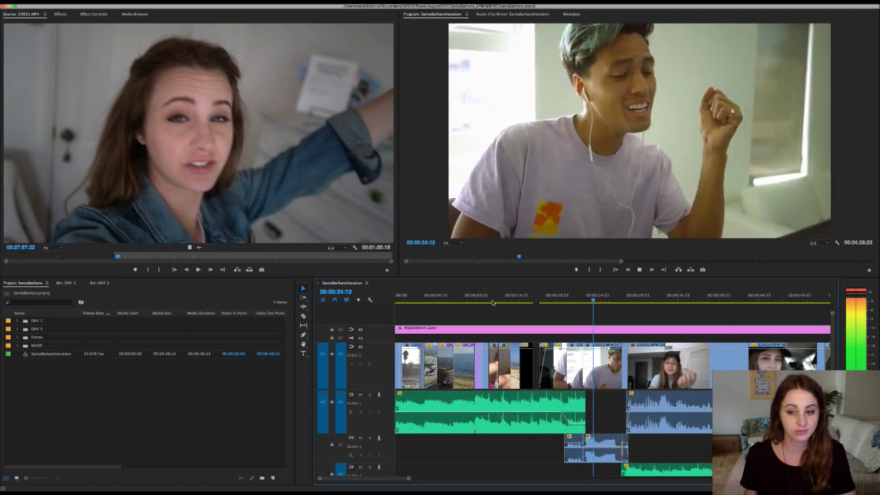
pyautogui.press('=')
pyautogui.press('=')
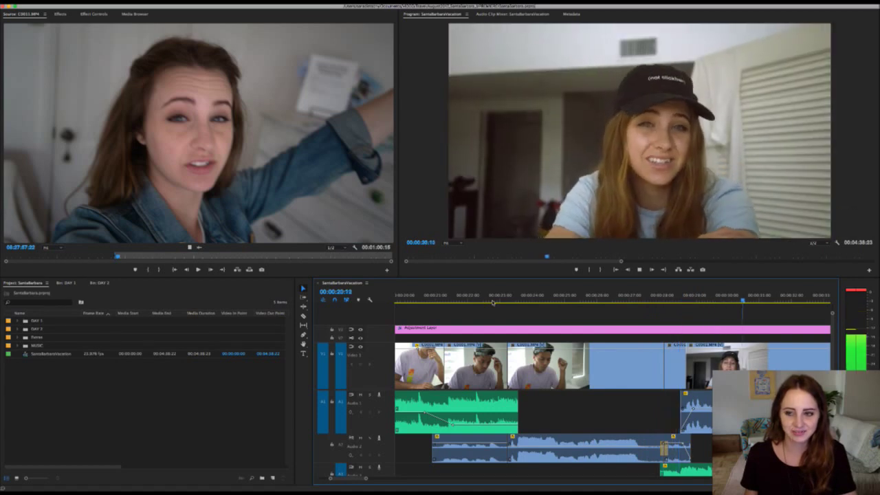
pyautogui.press('space')
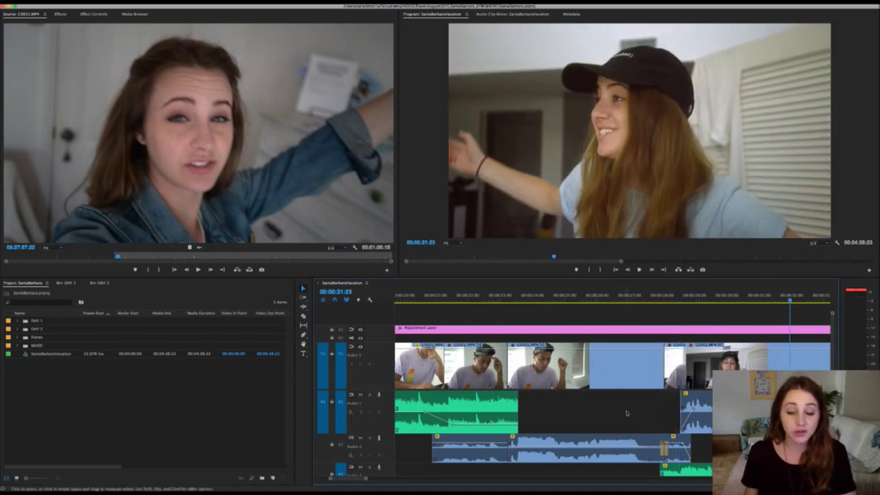
# Step: Place the playhead at 00:00:19:15, shortly before the end of the opening music clip on Audio 1
pyautogui.scroll(-1, 626, 412)
pyautogui.scroll(1, 626, 413)
pyautogui.press('-')
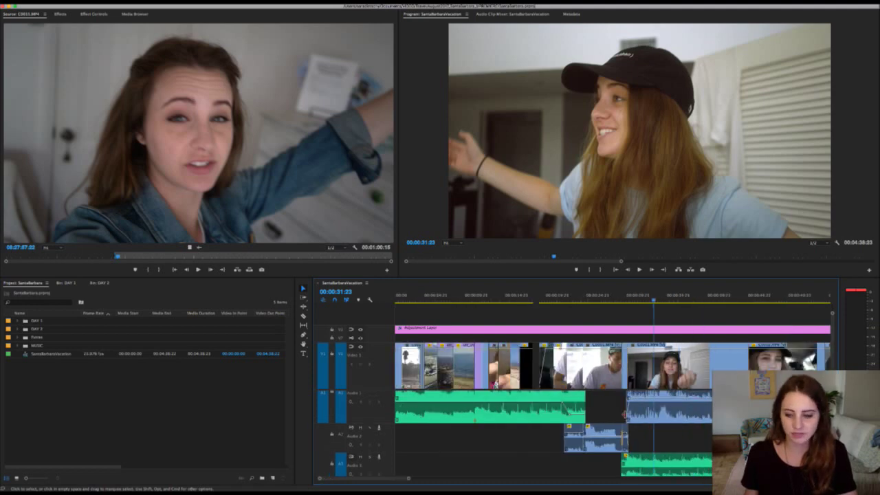
pyautogui.click(670, 433)
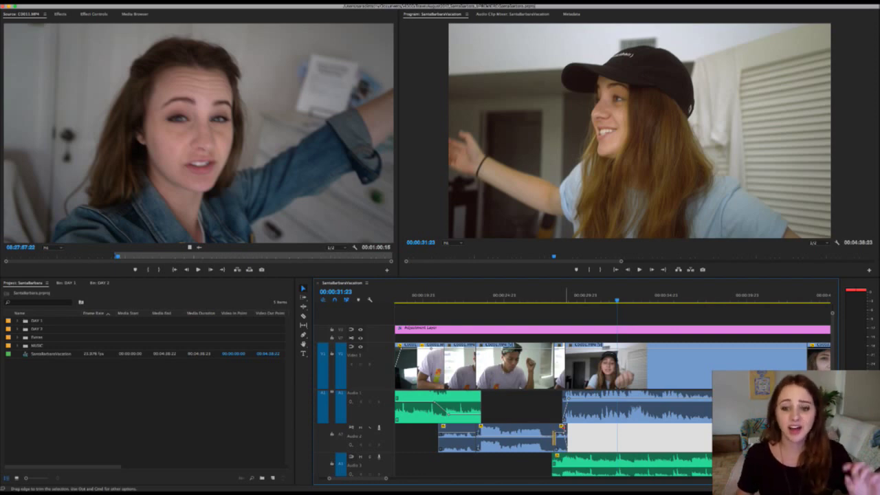
pyautogui.click(417, 296)
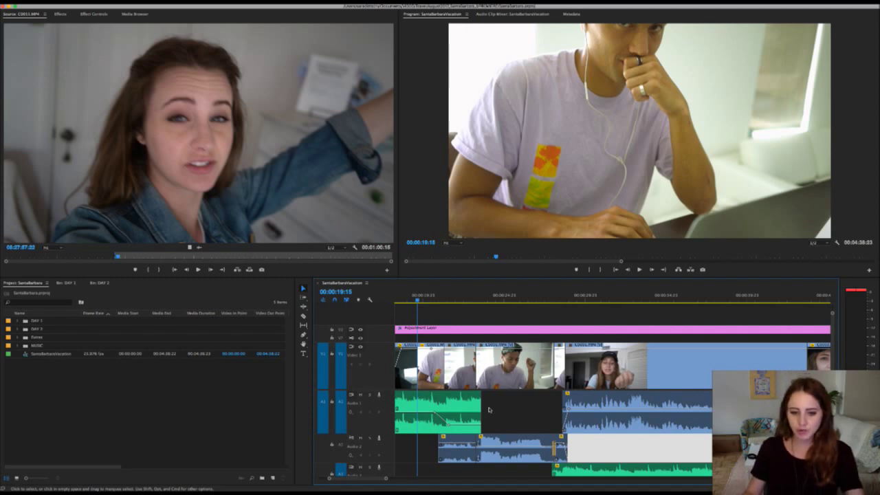
pyautogui.hscroll(-5, 491, 409)
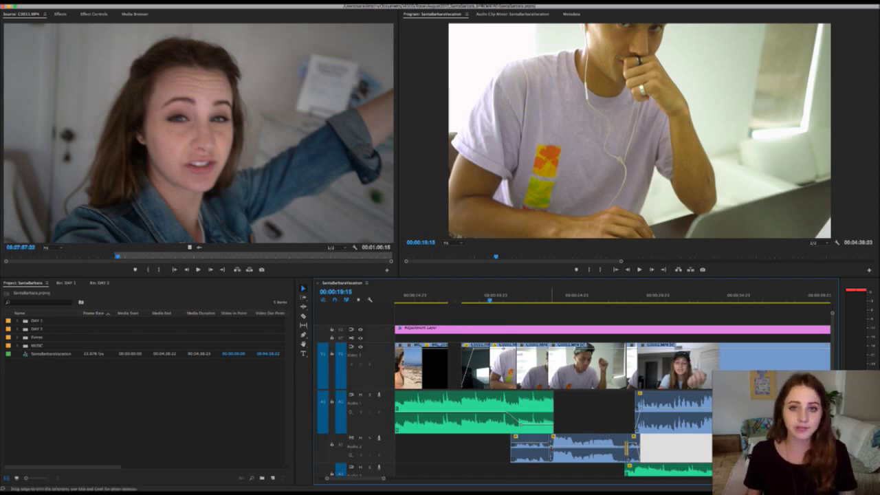
# Step: Rebuild the fade near the end of the opening music clip with two volume keyframes, lowering the second, and play it back
pyautogui.click(522, 424)
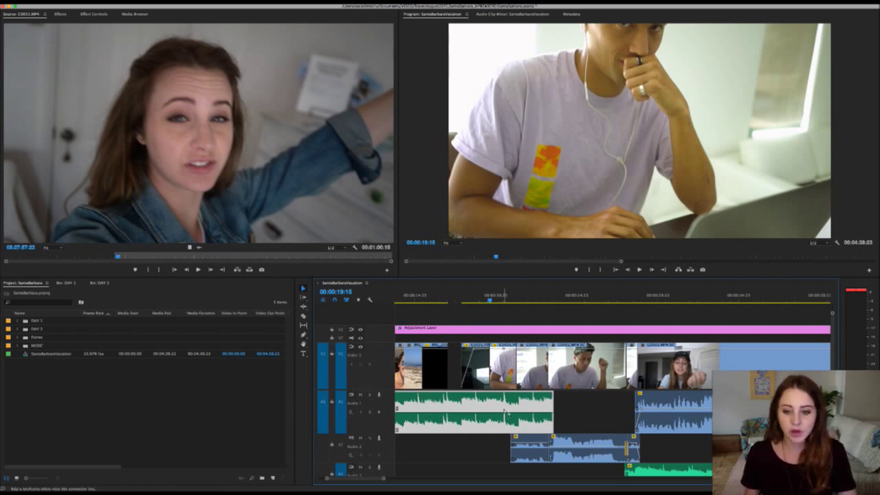
pyautogui.moveTo(505, 411); pyautogui.dragTo(520, 424)
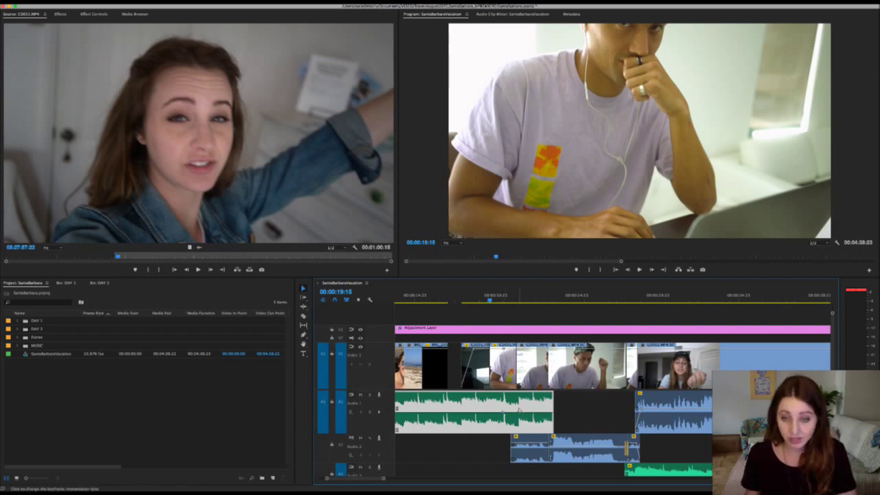
pyautogui.moveTo(519, 410); pyautogui.dragTo(524, 423)
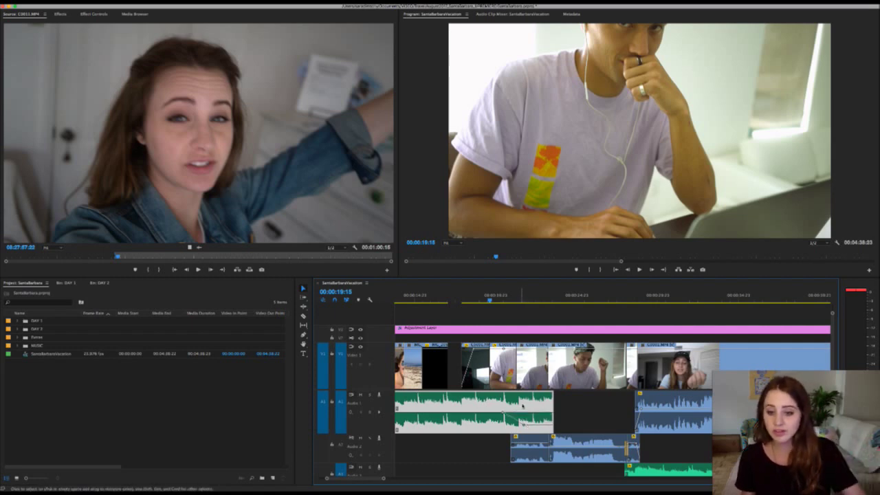
pyautogui.press('space')
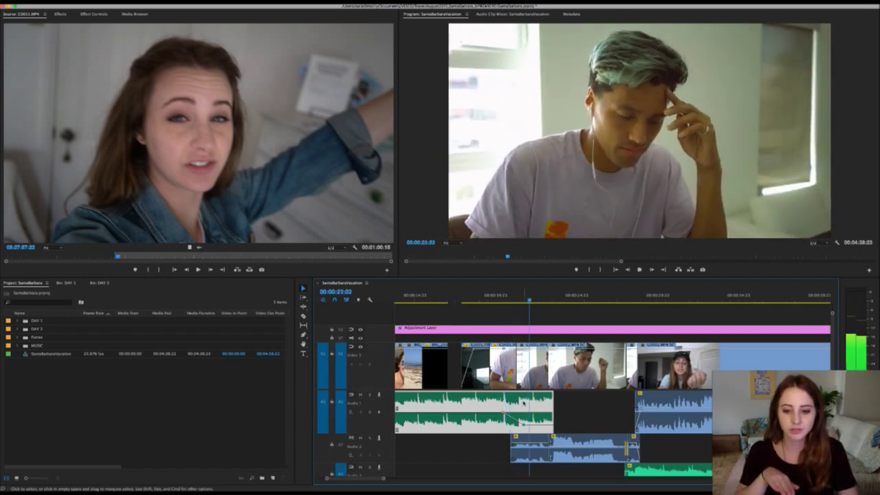
pyautogui.press('space')
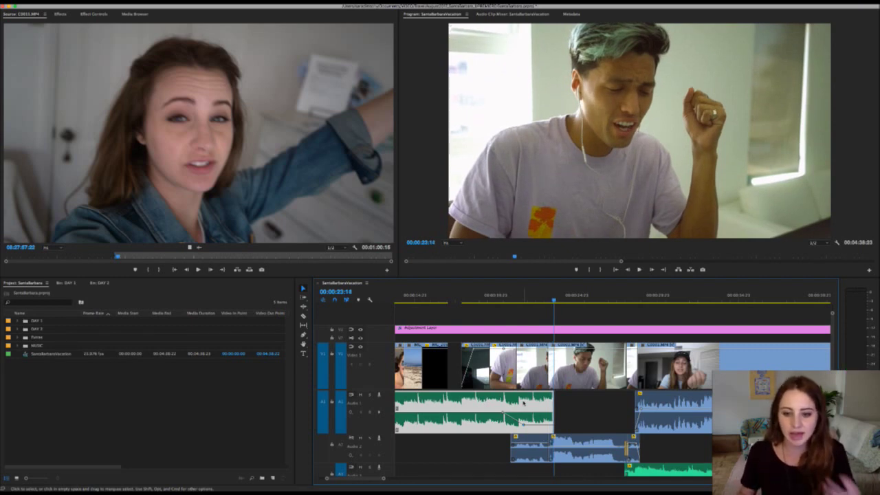
# Step: Play the transition from the laptop shots to the talking clip from 00:00:28:05, stopping at 00:00:30:03
pyautogui.scroll(-2, 617, 454)
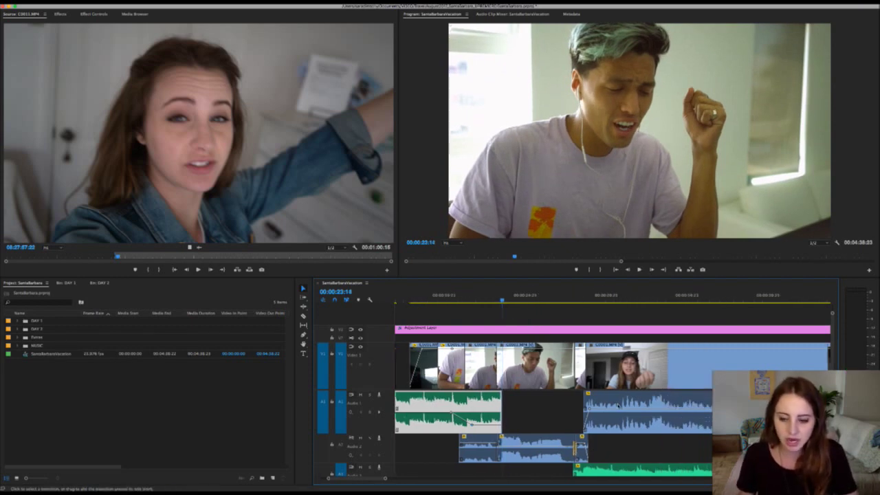
pyautogui.click(584, 295)
pyautogui.press('=')
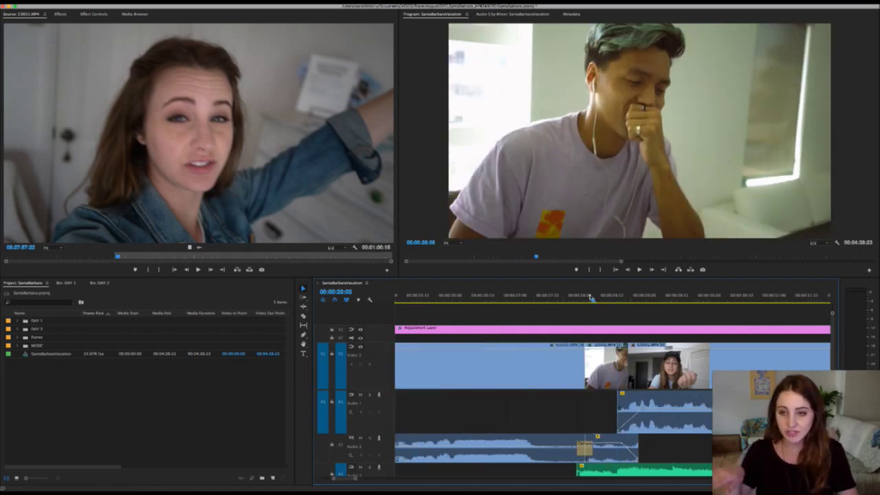
pyautogui.press('space')
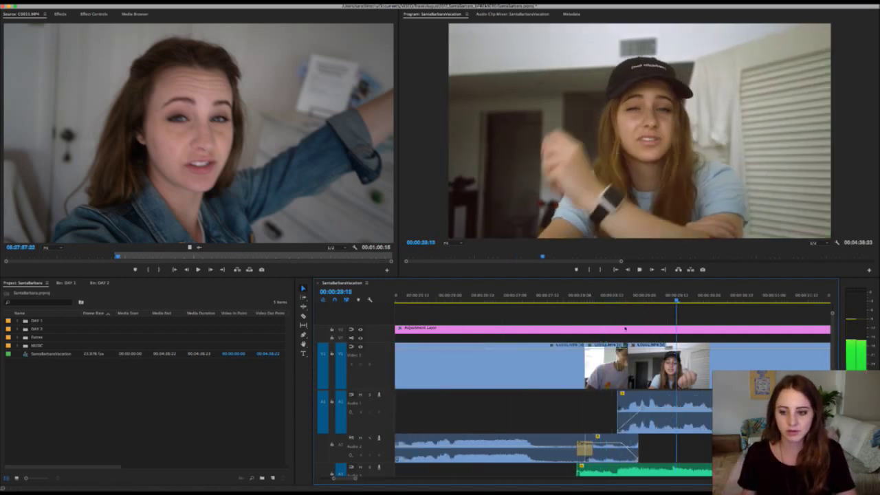
pyautogui.press('space')
# Step: Try the talking clip's Audio 1 sound without its fade-in keyframes and play the transition
pyautogui.click(647, 407)
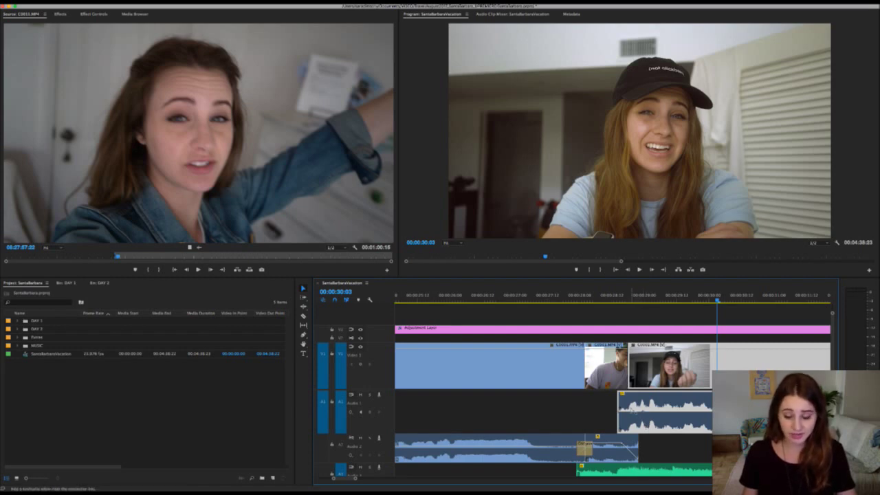
pyautogui.click(607, 294)
pyautogui.press('space')
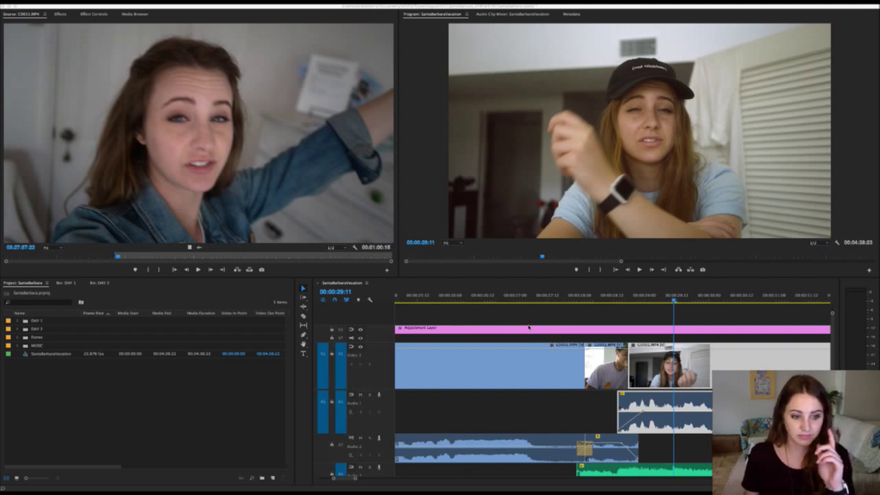
# Step: Place the playhead at 00:00:27:23, where the second music clip starts on Audio 3
pyautogui.click(601, 297)
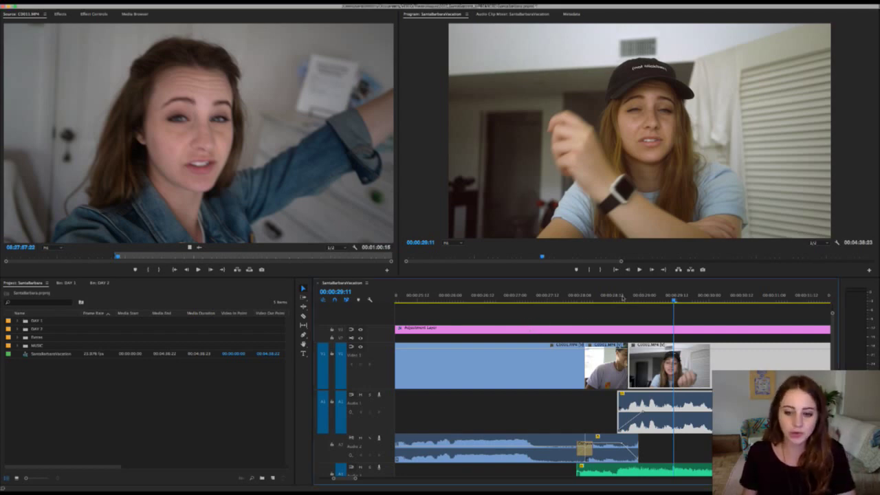
pyautogui.click(584, 298)
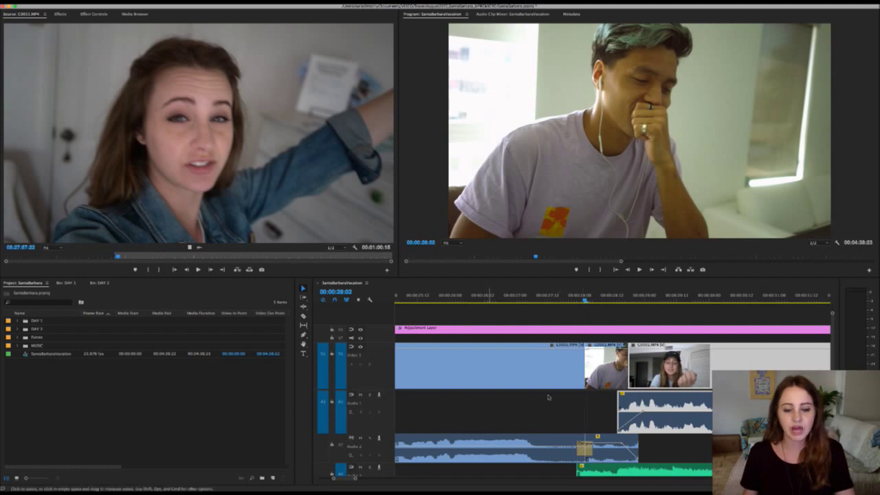
pyautogui.click(569, 308)
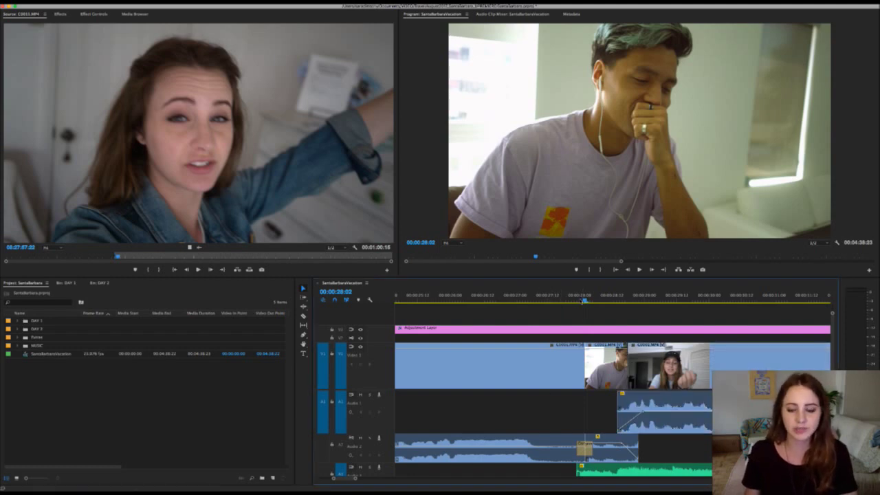
pyautogui.click(578, 300)
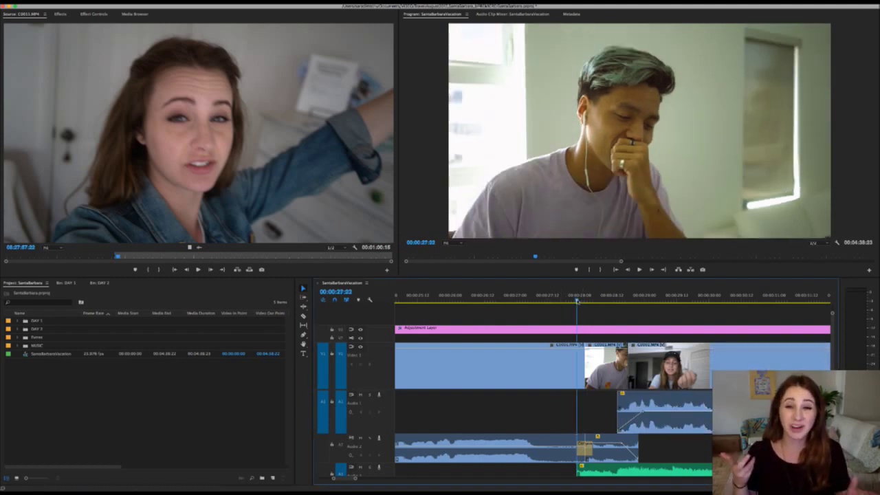
pyautogui.press('Right')
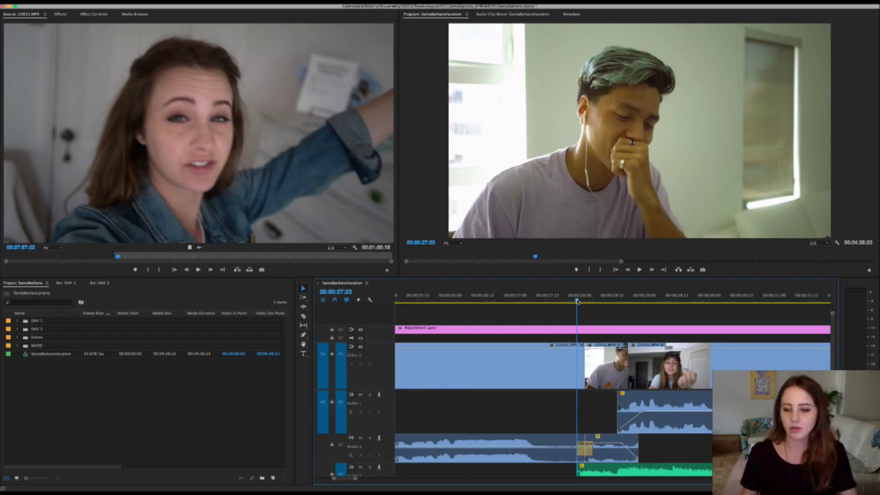
pyautogui.press('super+z')
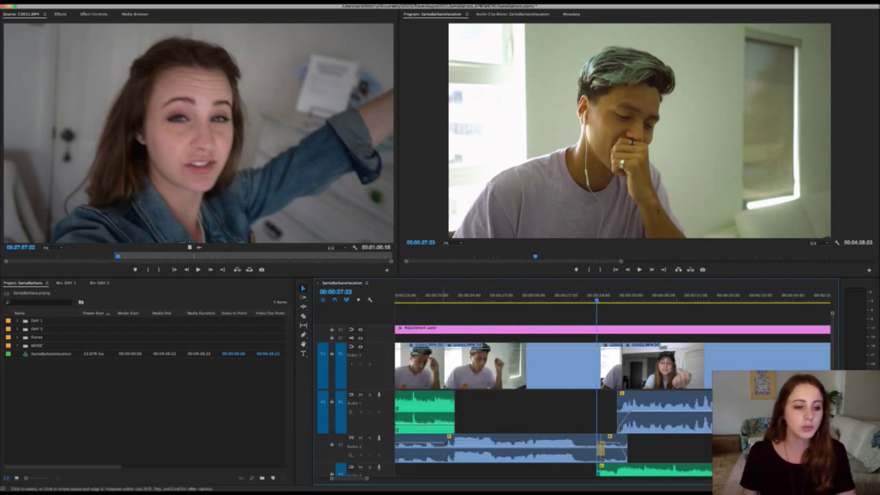
# Step: Expand the Audio 3 track to examine the start of the second music clip's waveform
pyautogui.hscroll(3, 687, 445)
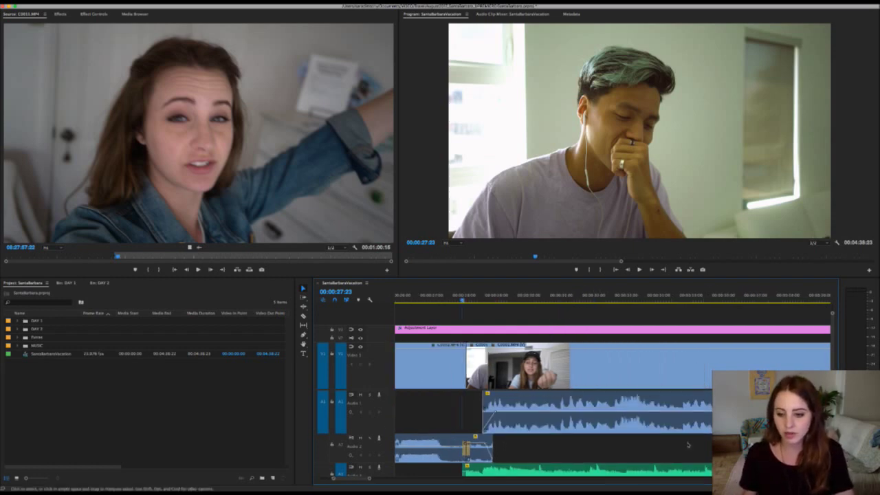
pyautogui.scroll(-2, 687, 445)
pyautogui.hscroll(-5, 560, 437)
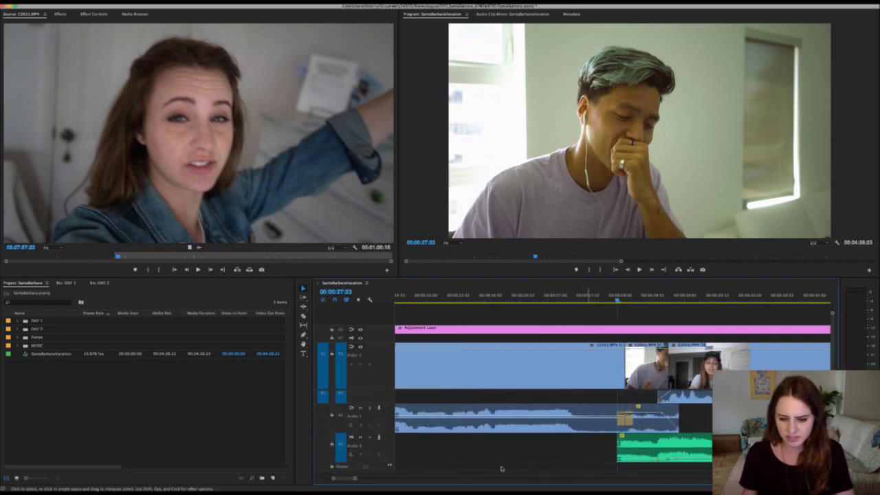
pyautogui.scroll(-1, 688, 447)
pyautogui.scroll(-1, 687, 446)
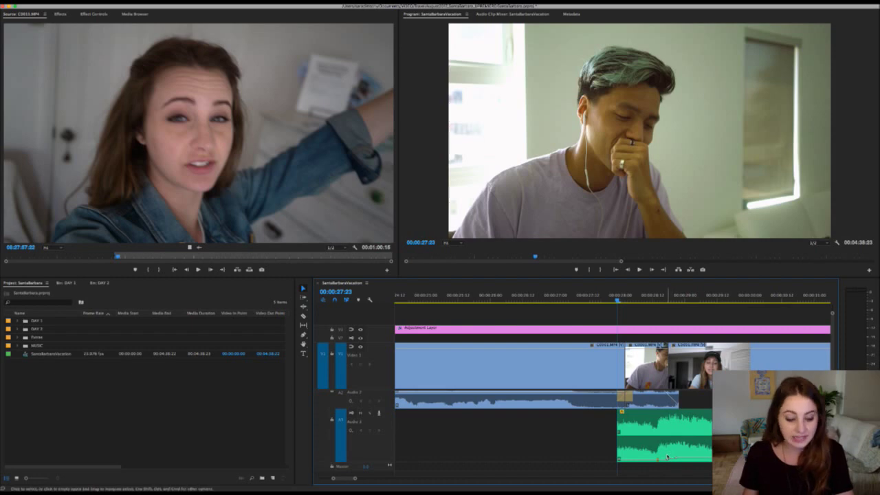
# Step: Place the playhead at 00:00:43:09, just before the cut from the talking clip to the car clip
pyautogui.hscroll(6, 671, 458)
pyautogui.scroll(2, 670, 448)
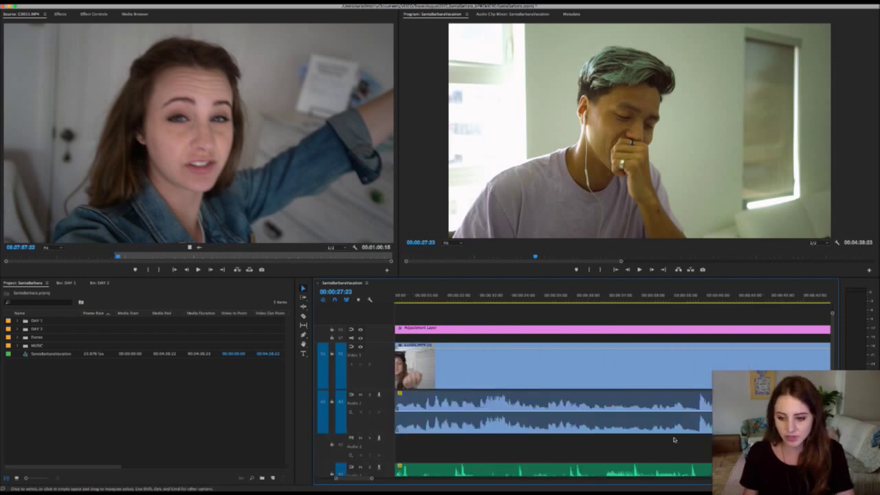
pyautogui.hscroll(-5, 675, 444)
pyautogui.hscroll(3, 677, 443)
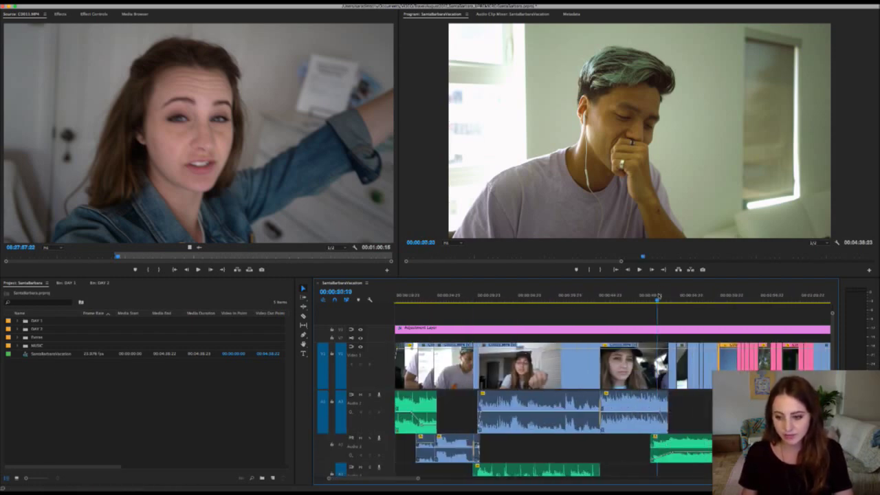
pyautogui.click(559, 295)
pyautogui.press('=')
pyautogui.press('=')
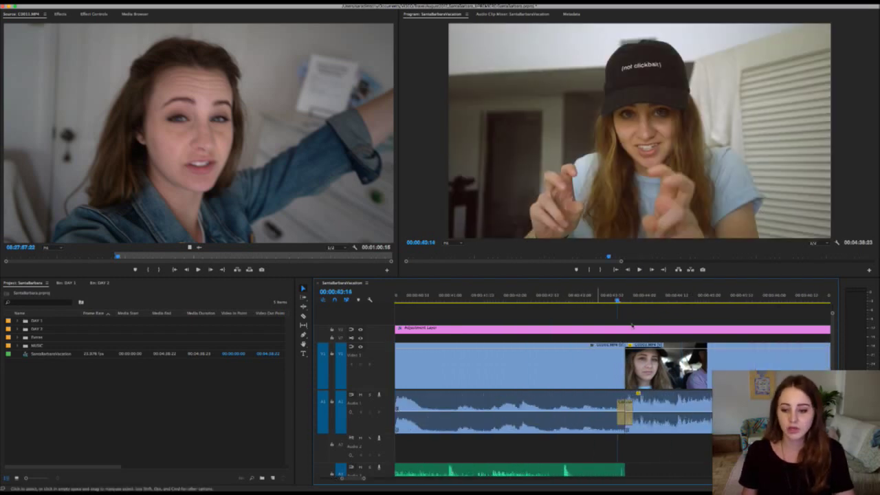
pyautogui.click(582, 297)
pyautogui.moveTo(592, 297)
pyautogui.mouseDown()
pyautogui.moveTo(654, 298)
pyautogui.moveTo(604, 301)
pyautogui.mouseUp()
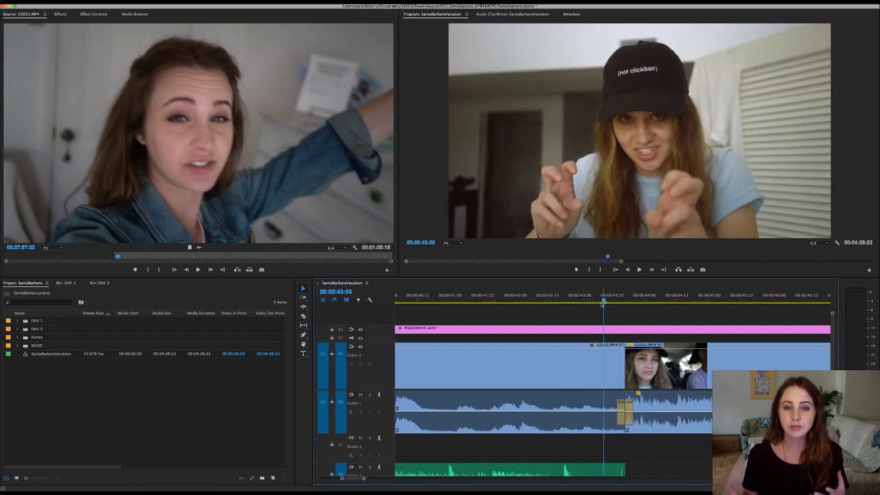
# Step: Slightly shorten the audio transition at the cut to the car clip on Audio 1 and play across it to 00:00:44:04
pyautogui.click(624, 409)
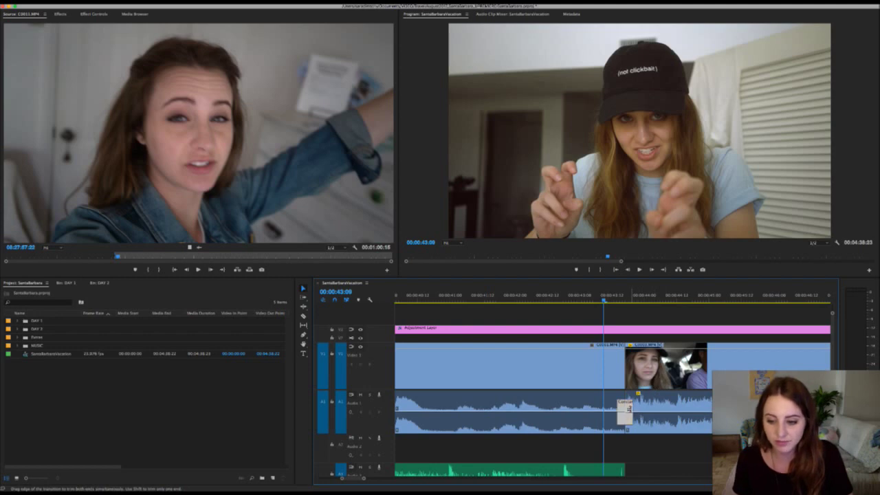
pyautogui.moveTo(630, 407); pyautogui.dragTo(627, 407)
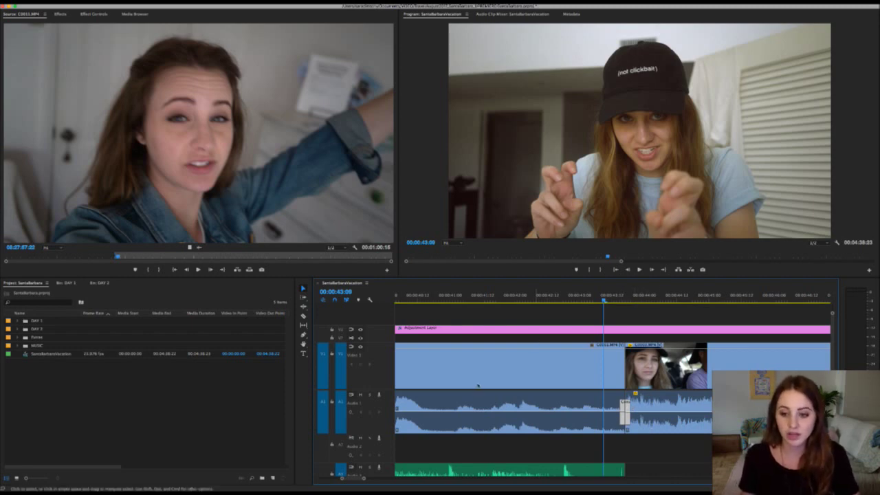
pyautogui.press('space')
pyautogui.press('space')
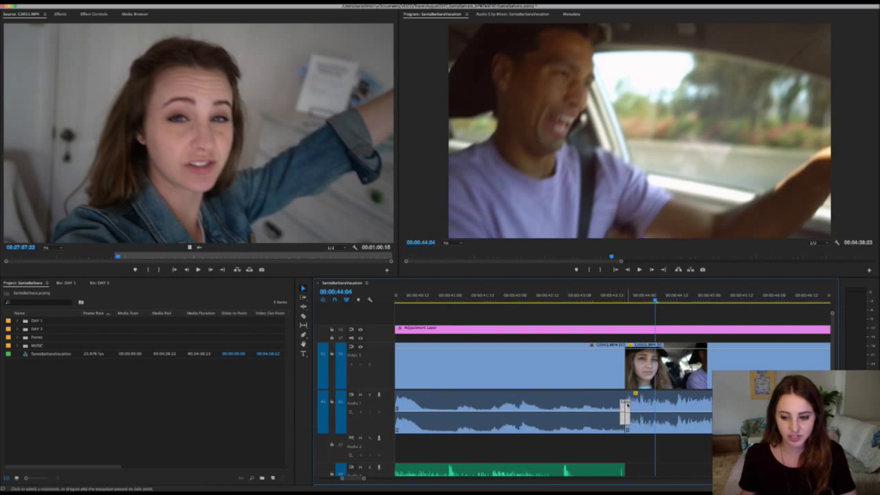
# Step: Replace the transition at the Audio 1 cut with a new Constant Power transition, shorten it to a few frames and play it
pyautogui.press('Delete')
pyautogui.click(625, 405)
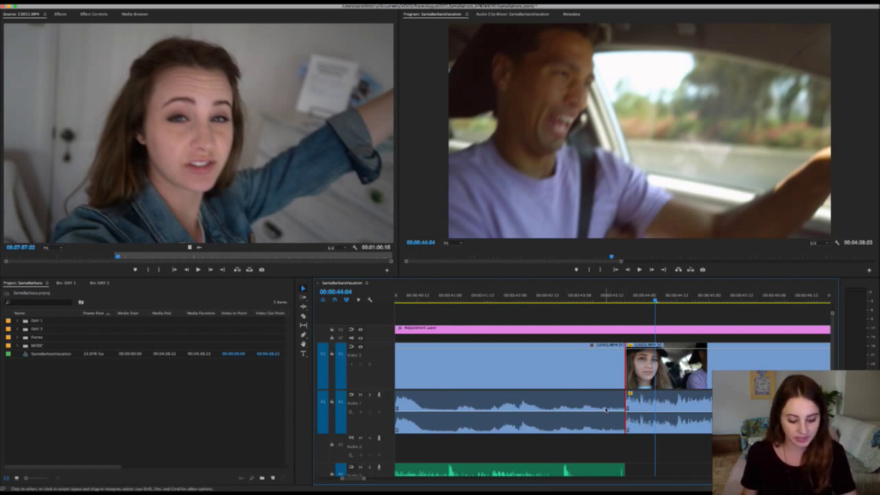
pyautogui.hotkey('ctrl', 'shift', 'd')
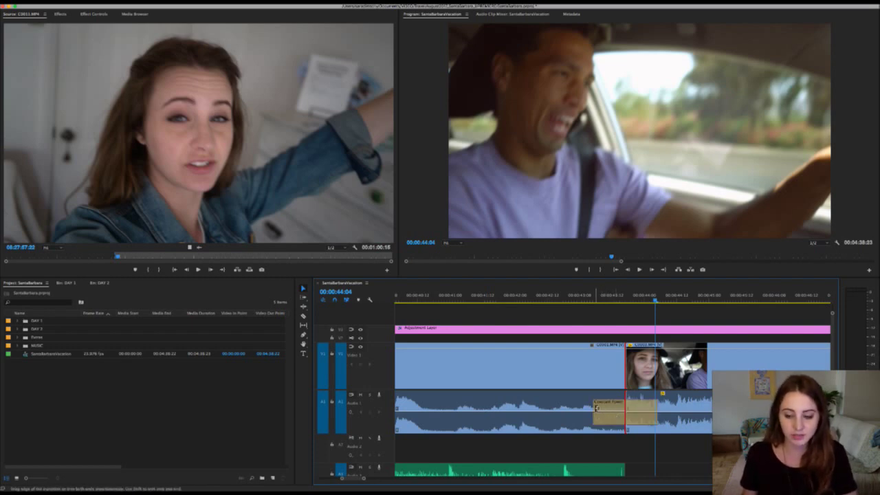
pyautogui.moveTo(595, 406); pyautogui.dragTo(622, 408)
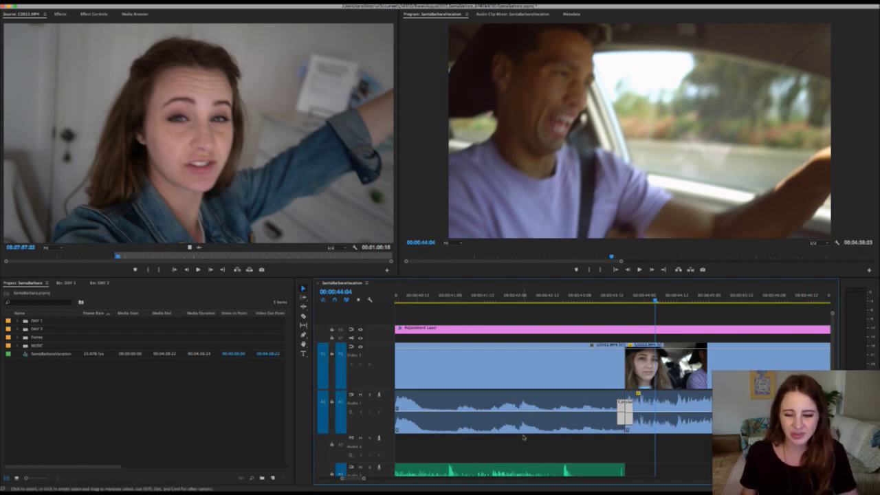
pyautogui.scroll(-1, 523, 437)
pyautogui.scroll(1, 500, 444)
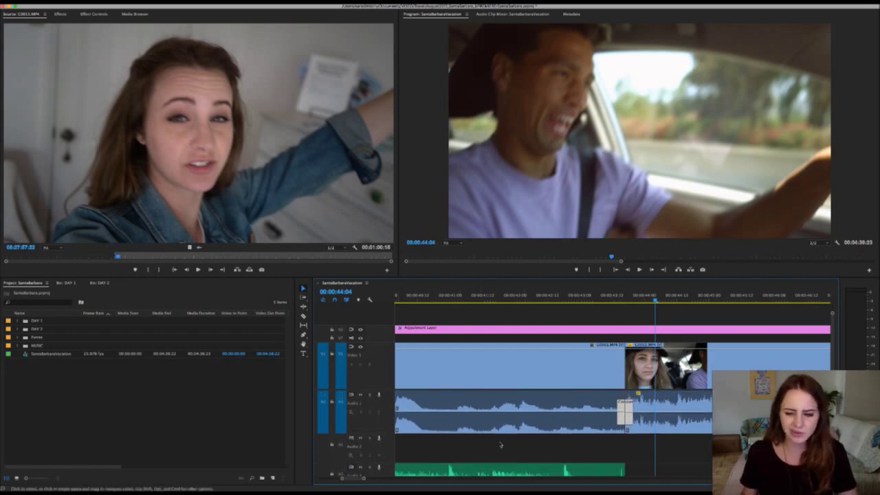
pyautogui.click(593, 301)
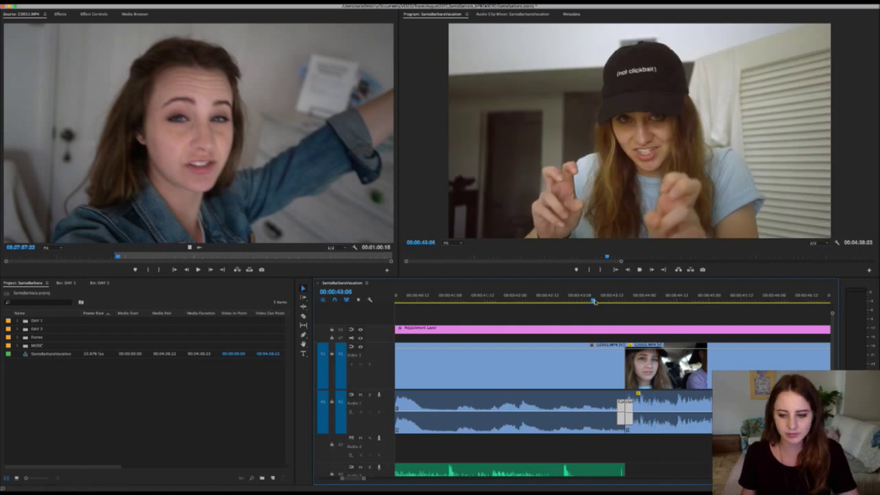
pyautogui.press('space')
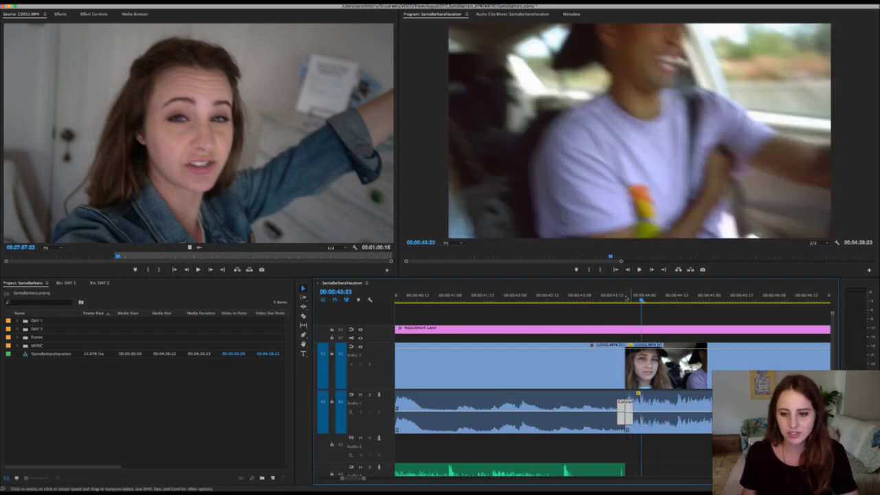
# Step: Remove the Constant Power transition from the Audio 1 cut and play the cut without it, stopping at 00:00:44:03
pyautogui.click(627, 404)
pyautogui.press('Delete')
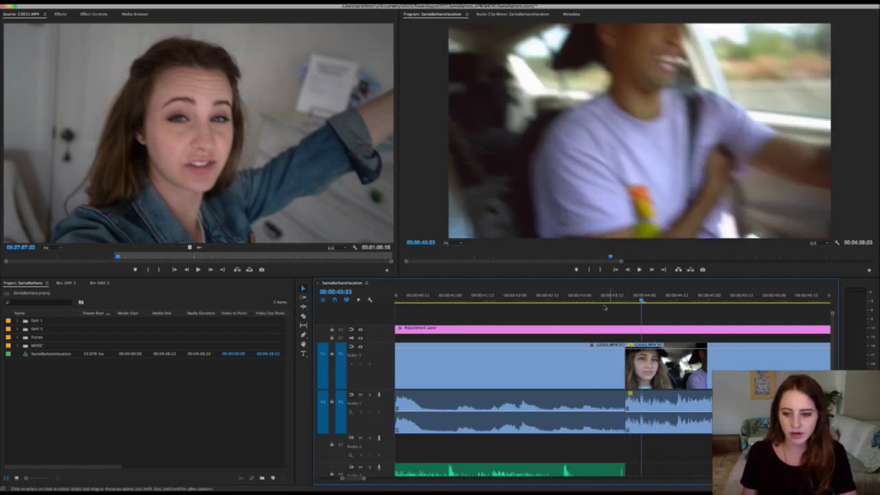
pyautogui.click(595, 297)
pyautogui.press('space')
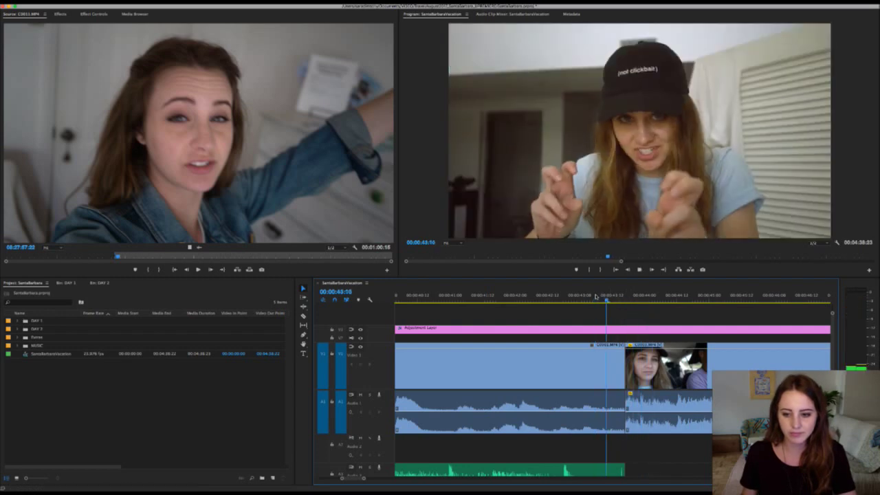
pyautogui.press('space')
# Step: Apply a Constant Power transition to the Audio 1 cut at the start of the car clip and shorten it to a few frames
pyautogui.click(627, 407)
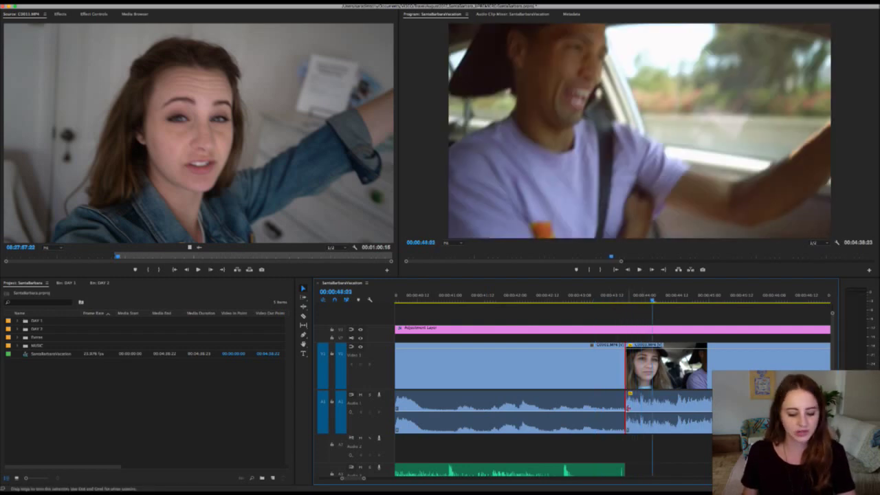
pyautogui.hotkey('ctrl', 'shift', 'd')
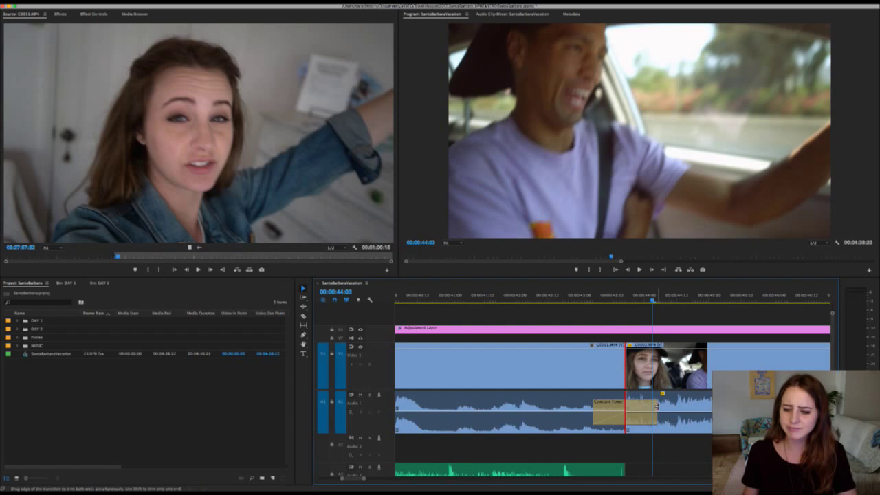
pyautogui.moveTo(657, 405); pyautogui.dragTo(626, 411)
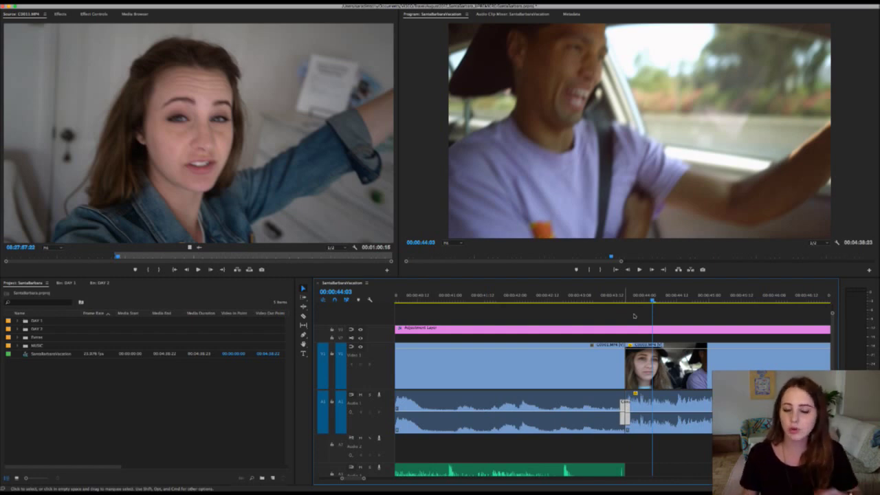
# Step: Place the playhead at 00:00:28:14, by the start of the talking clip
pyautogui.click(614, 298)
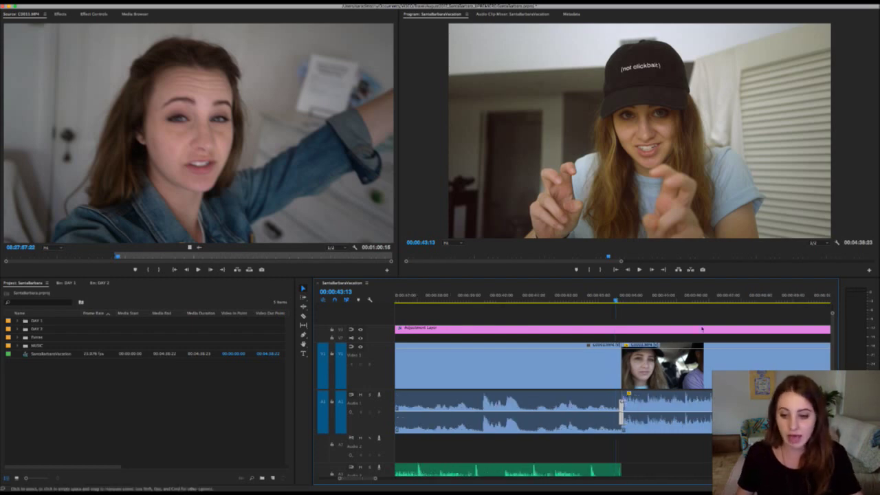
pyautogui.press('-')
pyautogui.press('-')
pyautogui.press('-')
pyautogui.press('-')
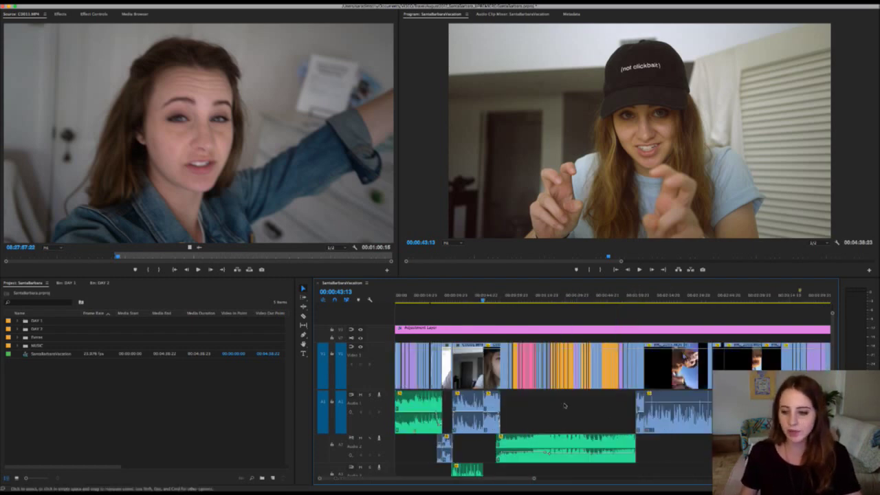
pyautogui.hscroll(2, 608, 412)
pyautogui.click(467, 297)
pyautogui.press('=')
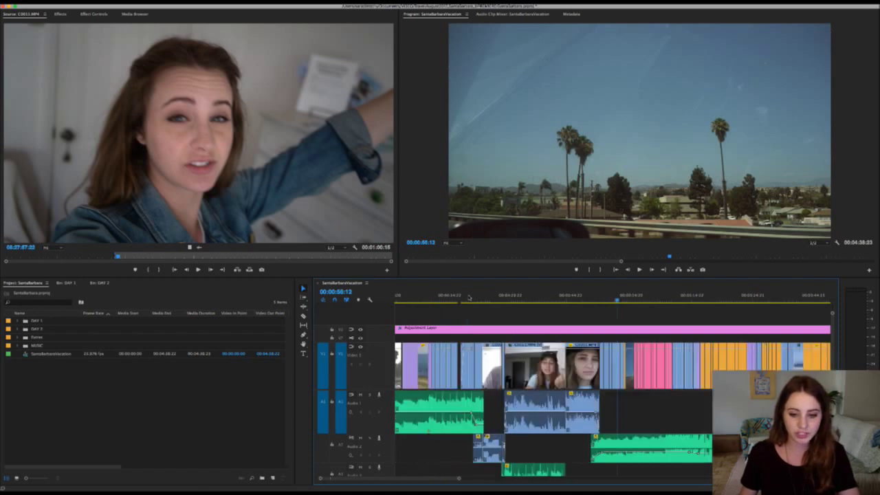
pyautogui.click(504, 297)
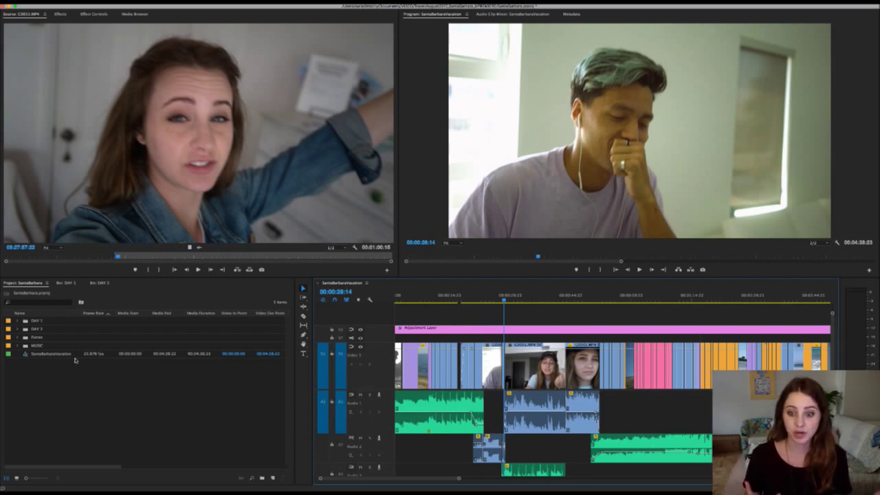
# Step: Play part of the talking clip, stopping at 00:00:34:04
pyautogui.click(525, 295)
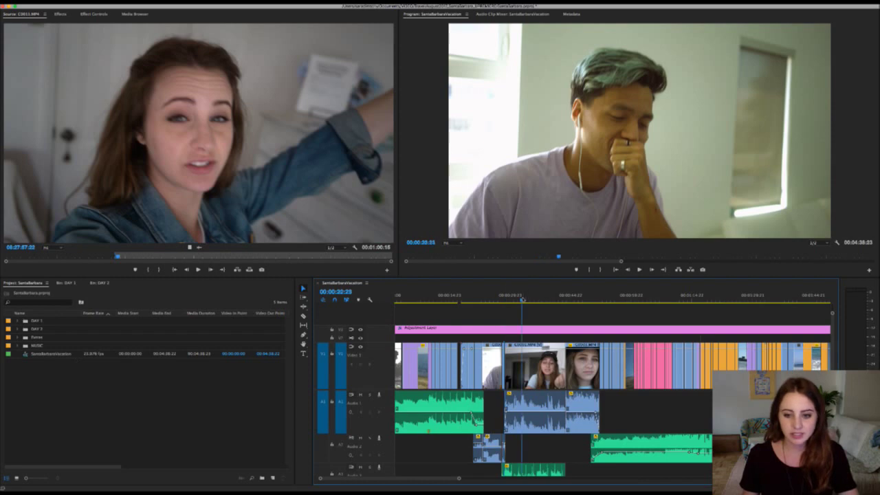
pyautogui.press('space')
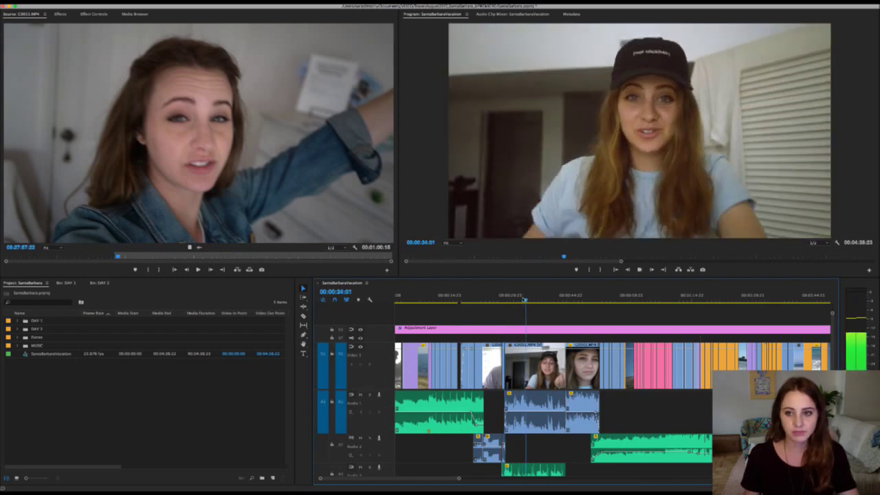
pyautogui.press('space')
# Step: Try the talking clip with its picture out of sync with its audio, and undo the offset
pyautogui.click(530, 364)
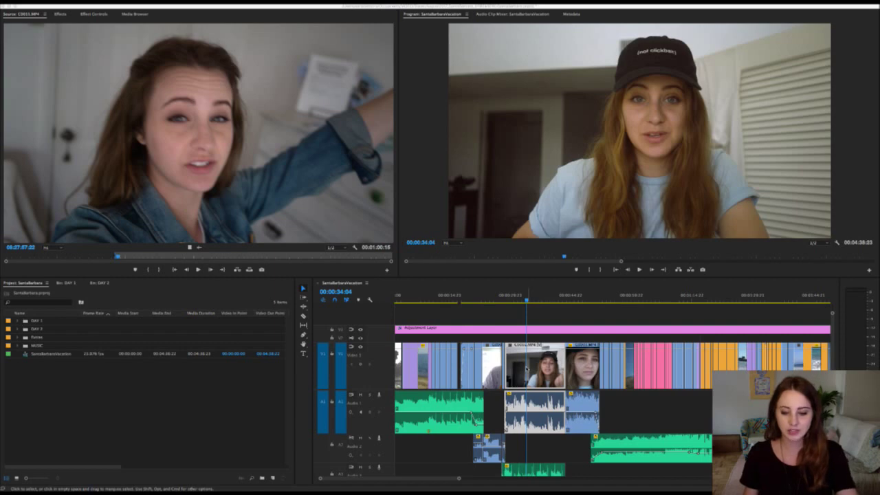
pyautogui.click(527, 369)
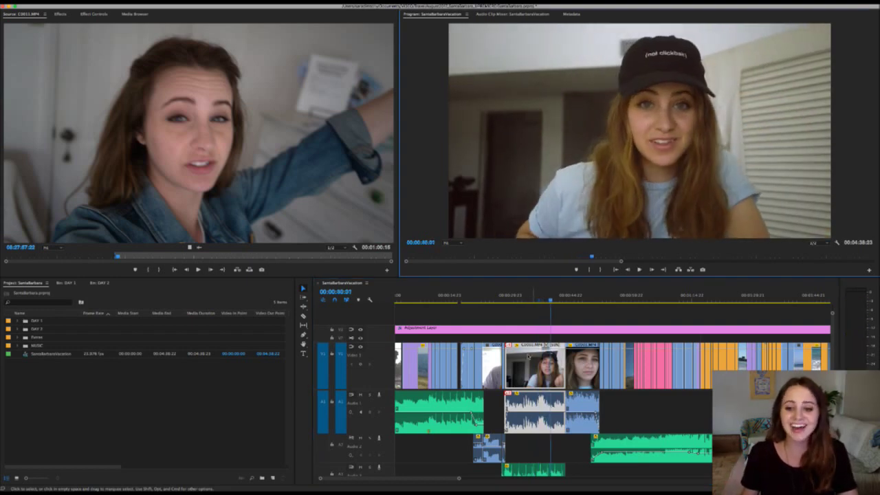
pyautogui.click(539, 373)
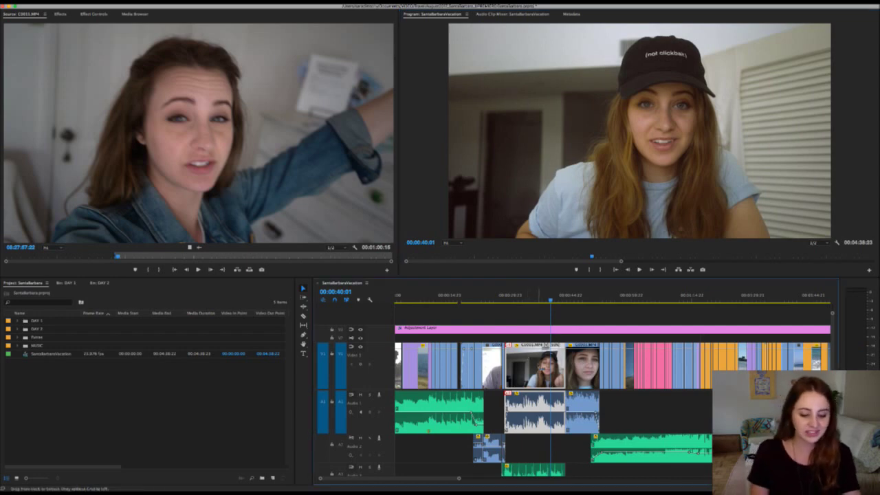
pyautogui.press('Delete')
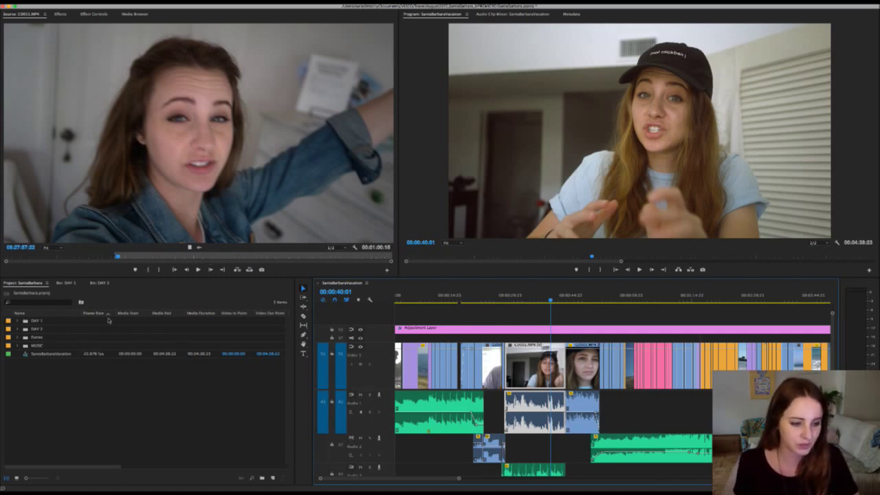
# Step: Look through the contents of the DAY 1, Extras and MUSIC bins, collapsing each one again
pyautogui.click(17, 320)
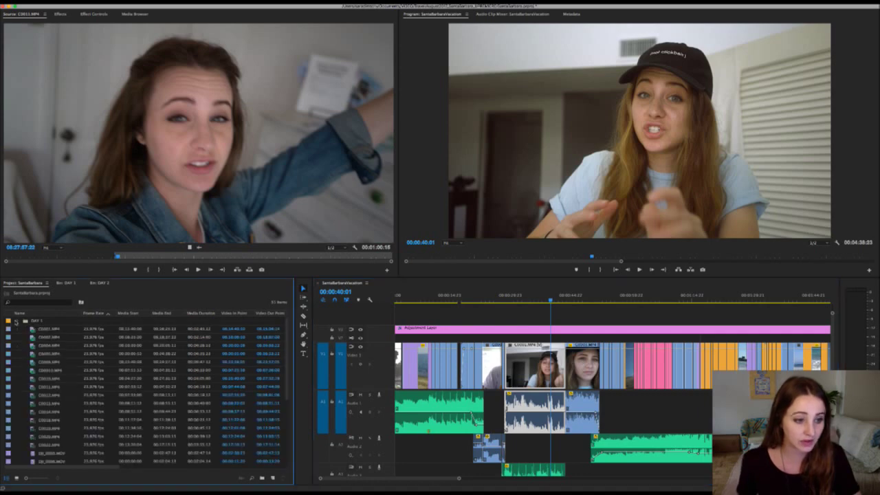
pyautogui.click(17, 320)
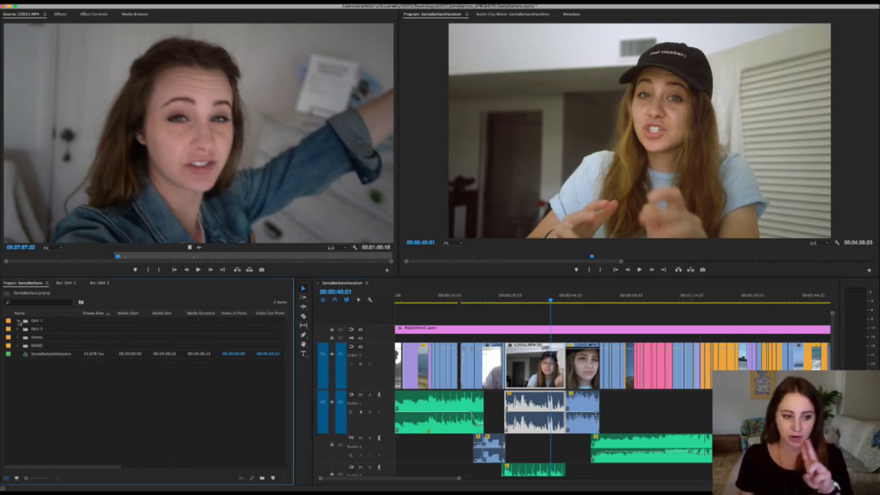
pyautogui.click(18, 321)
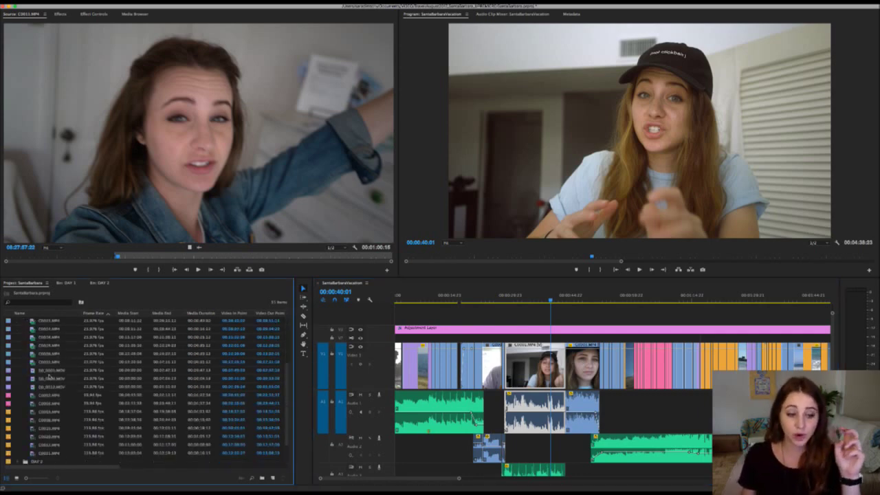
pyautogui.click(18, 320)
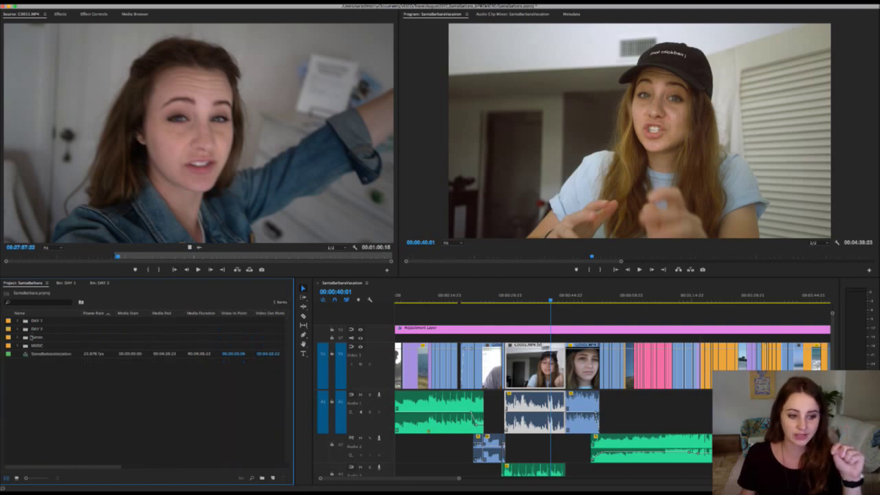
pyautogui.click(18, 338)
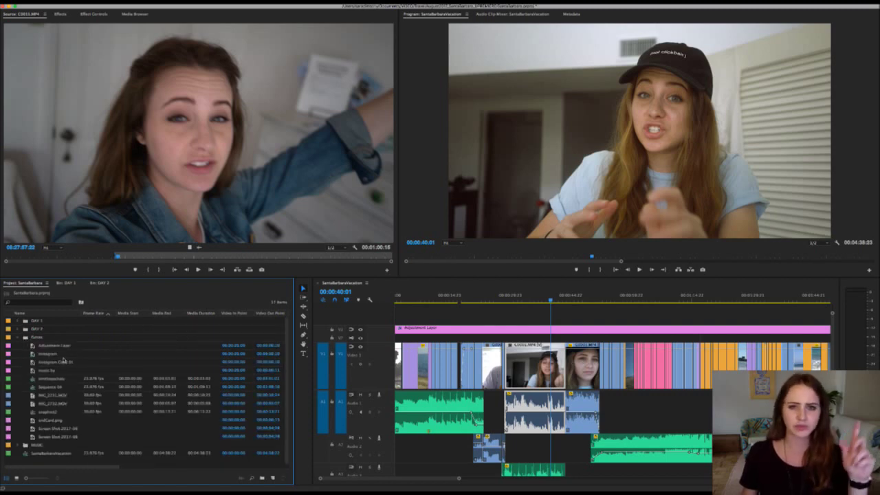
pyautogui.click(17, 337)
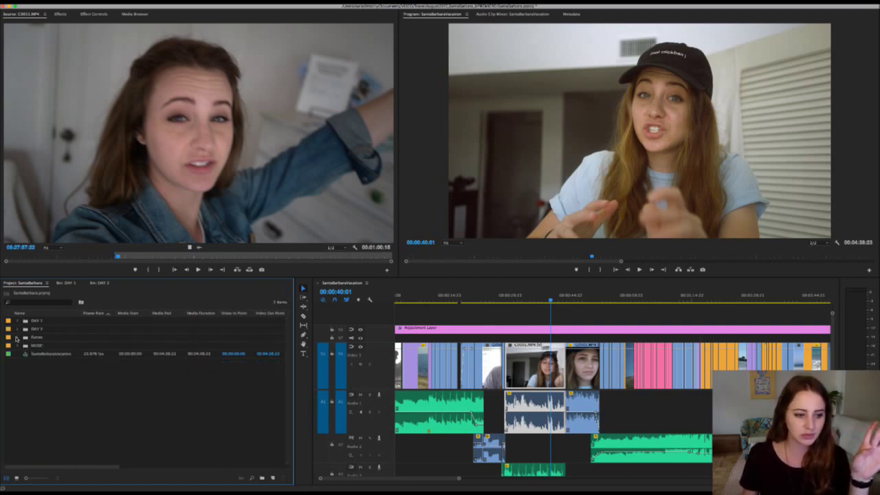
pyautogui.click(19, 345)
pyautogui.click(18, 345)
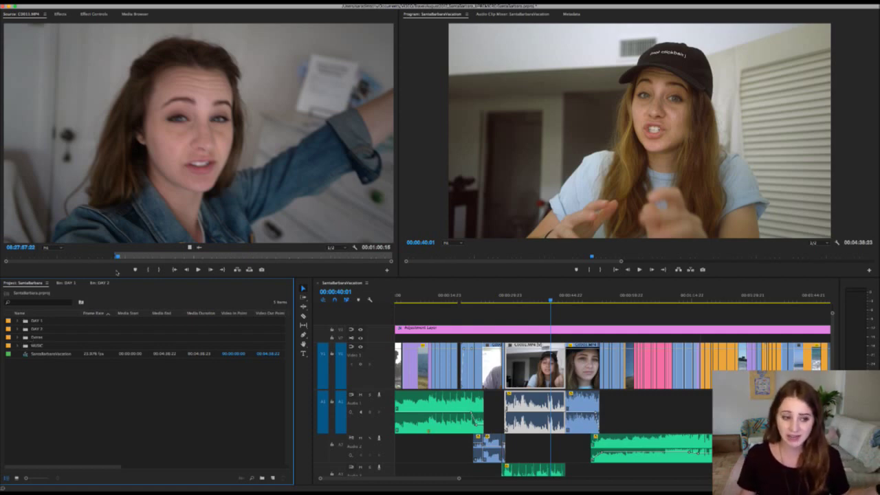
# Step: Expand the DAY 1 bin and view its clips sorted by frame rate
pyautogui.click(18, 322)
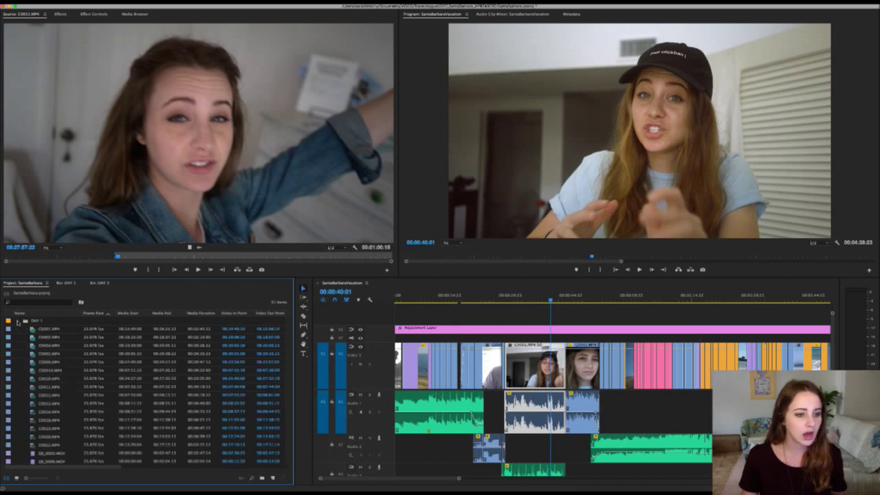
pyautogui.click(96, 314)
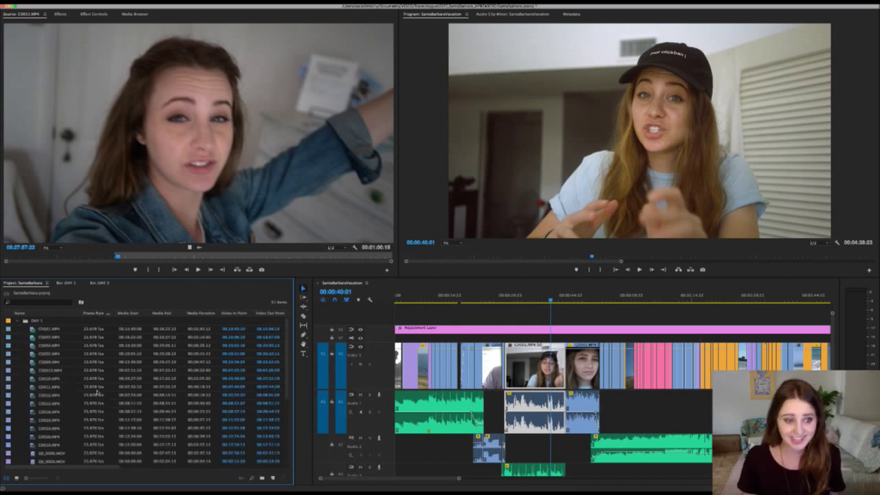
pyautogui.scroll(-1, 103, 395)
pyautogui.scroll(1, 103, 395)
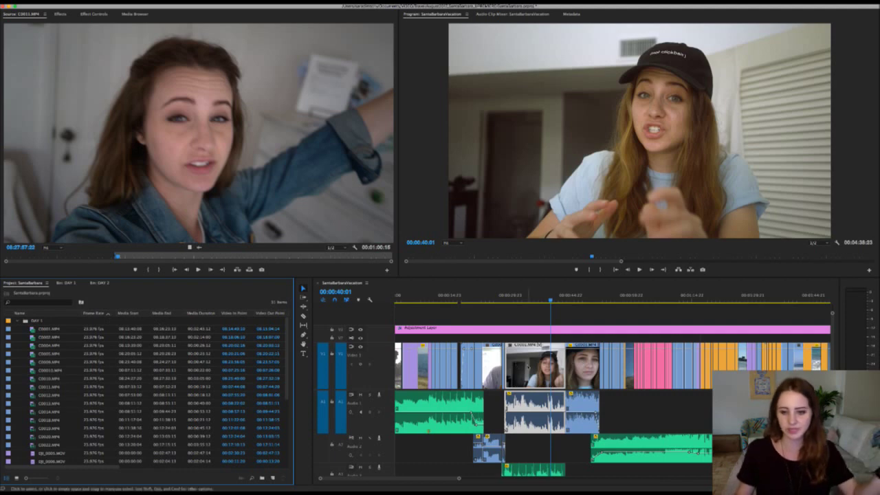
# Step: Place the playhead at 00:00:33:05, within the talking clip
pyautogui.click(524, 297)
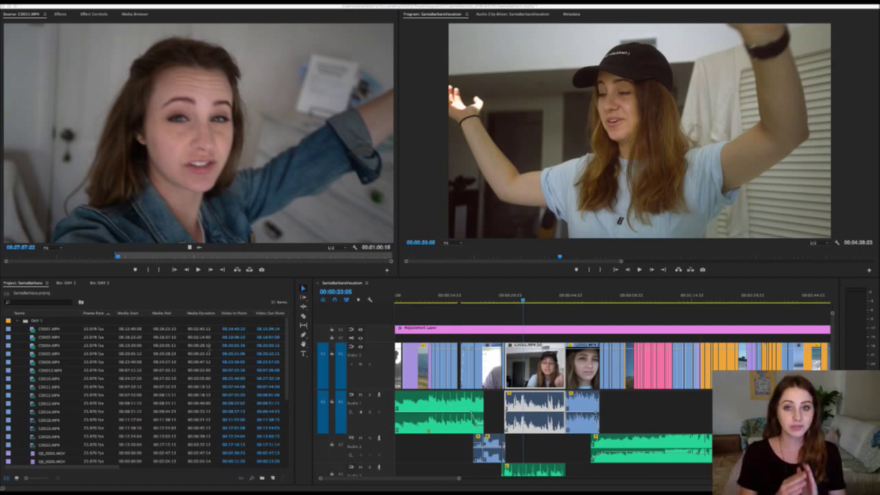
pyautogui.click(523, 307)
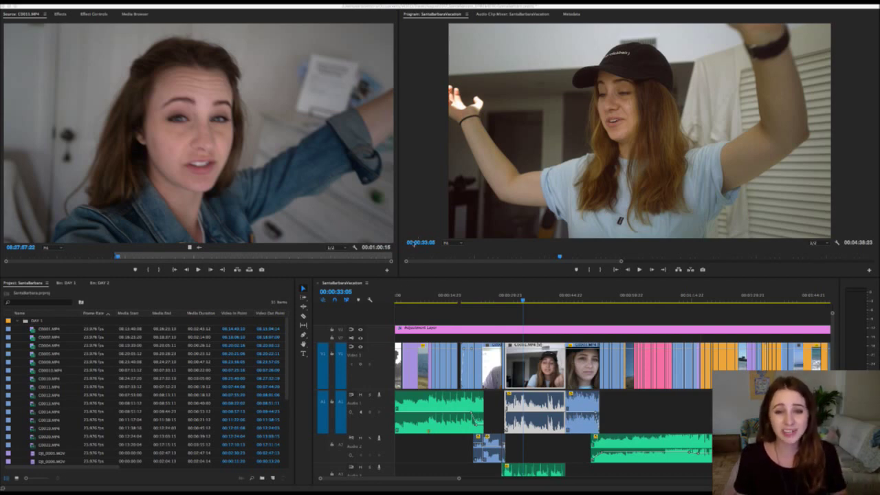
pyautogui.click(427, 293)
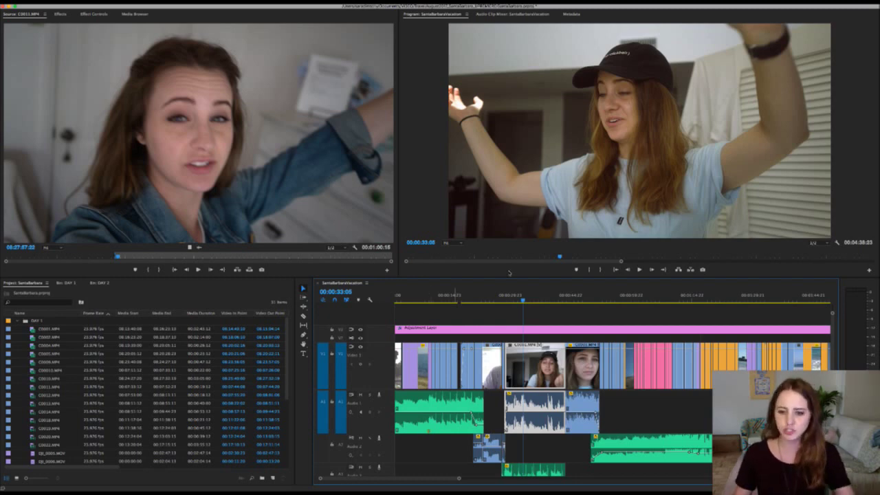
# Step: Bring the pink clips into view and place the playhead at 00:01:08:06 among them
pyautogui.click(639, 294)
pyautogui.press('=')
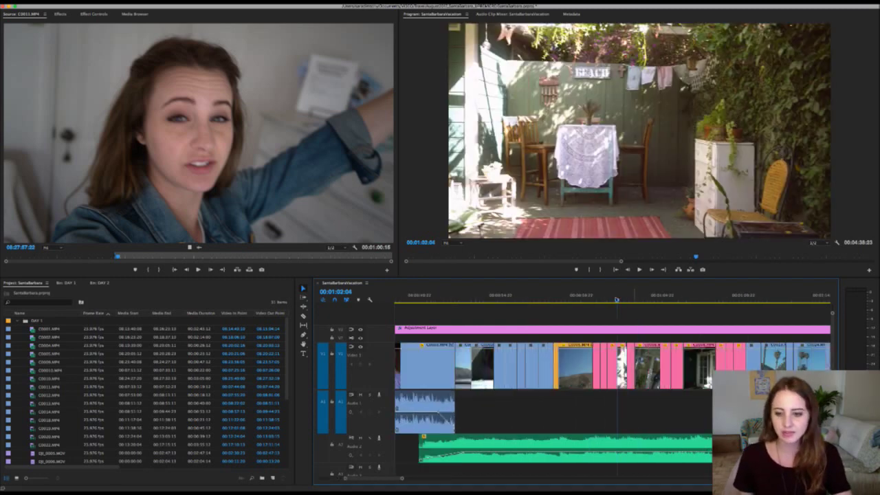
pyautogui.click(682, 302)
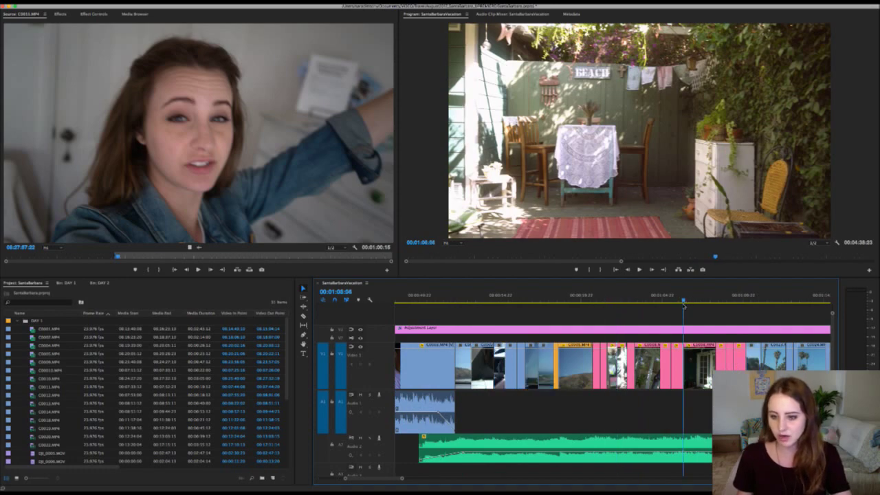
pyautogui.press('-')
pyautogui.press('-')
pyautogui.press('=')
pyautogui.press('=')
pyautogui.press('=')
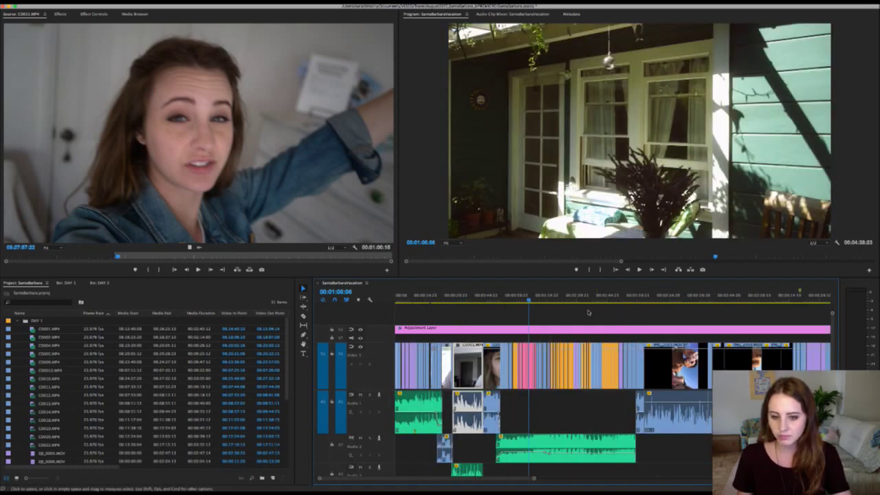
# Step: Play the section of pink clips, stopping at 00:01:10:00
pyautogui.click(532, 303)
pyautogui.press('space')
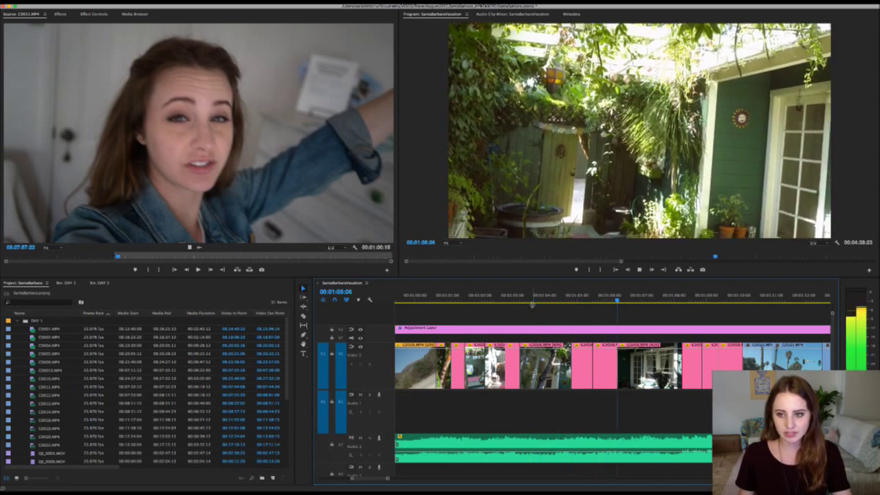
pyautogui.press('space')
pyautogui.press('space')
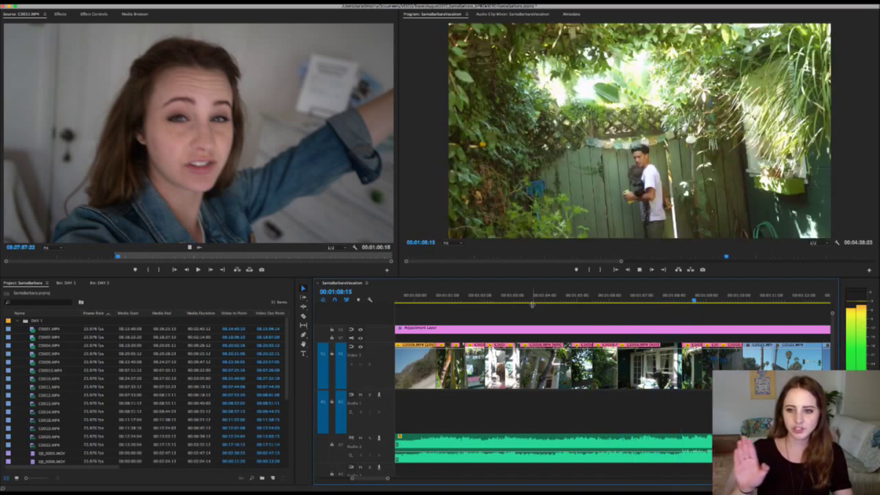
pyautogui.press('space')
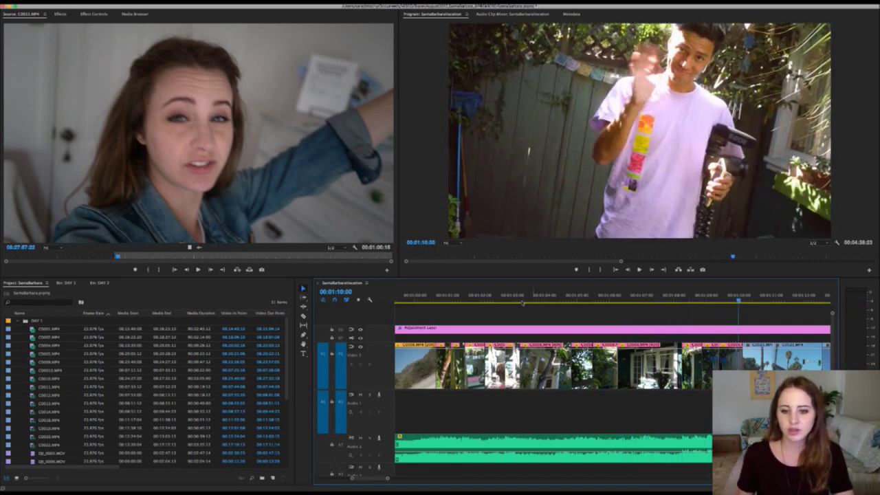
# Step: Play the pink clips again from 00:01:02:04, stopping at 00:01:04:11
pyautogui.click(485, 296)
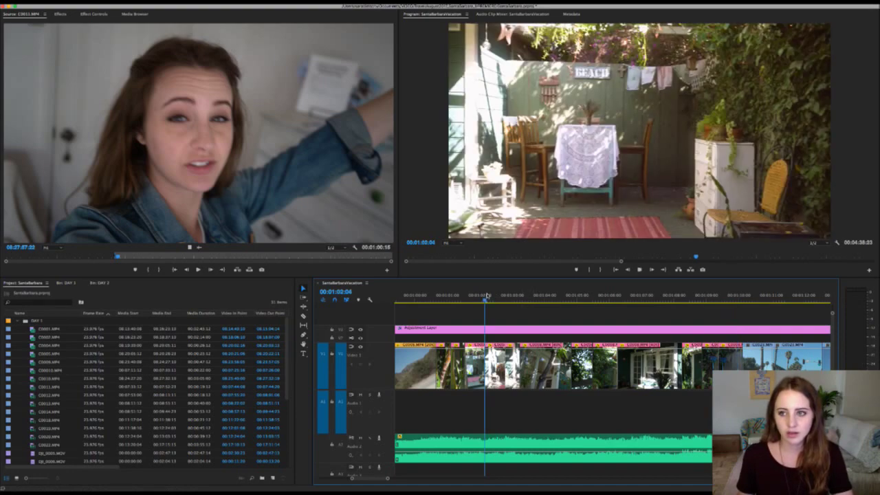
pyautogui.press('space')
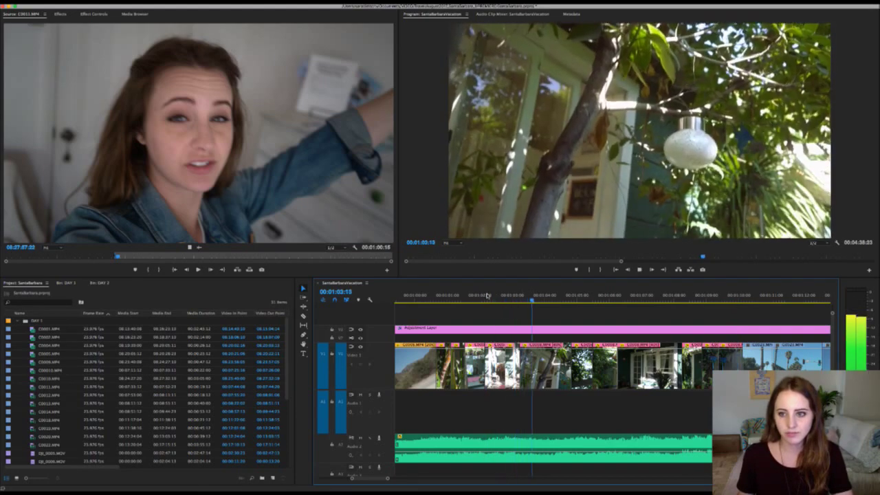
pyautogui.press('space')
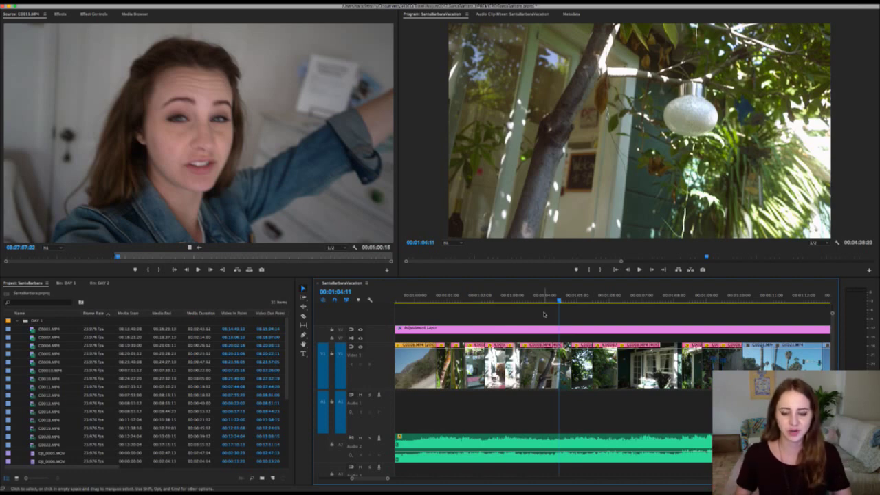
pyautogui.press('=')
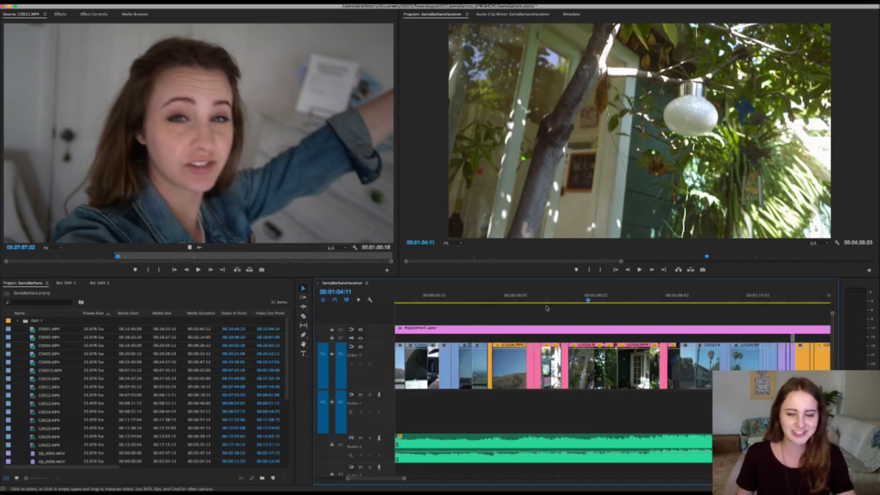
pyautogui.scroll(2, 546, 308)
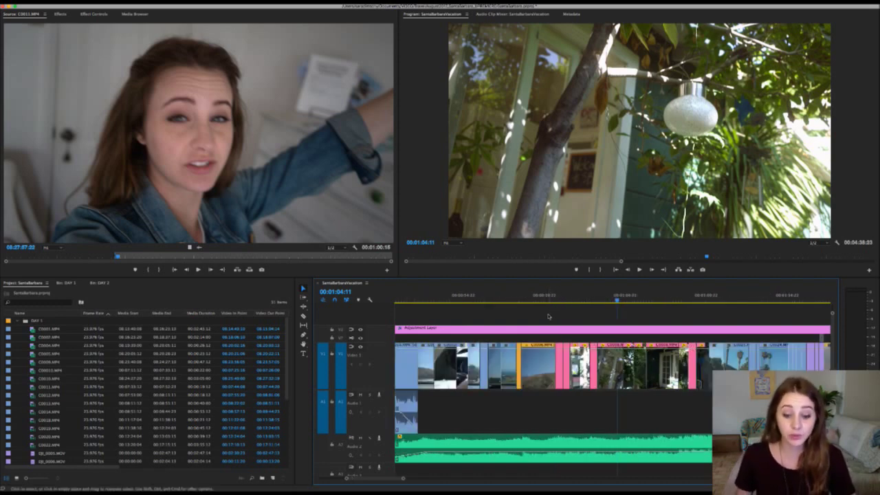
pyautogui.press('-')
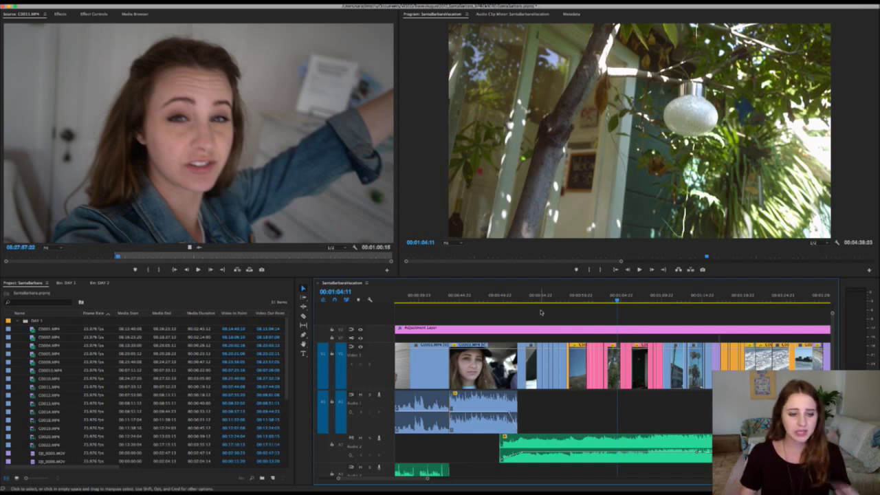
# Step: Examine the frame rates and label colors of the DAY 1 clips, listed in order of frame rate
pyautogui.scroll(-5, 120, 367)
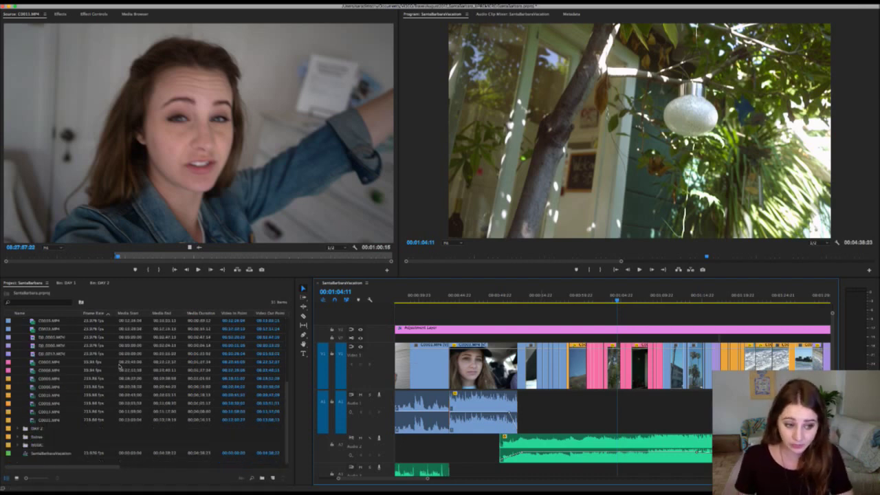
pyautogui.scroll(5, 110, 359)
pyautogui.click(98, 316)
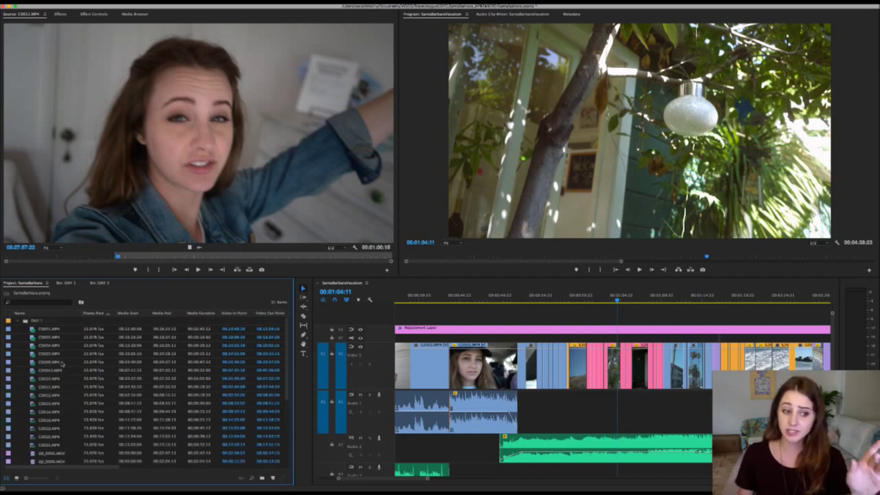
pyautogui.scroll(-5, 123, 398)
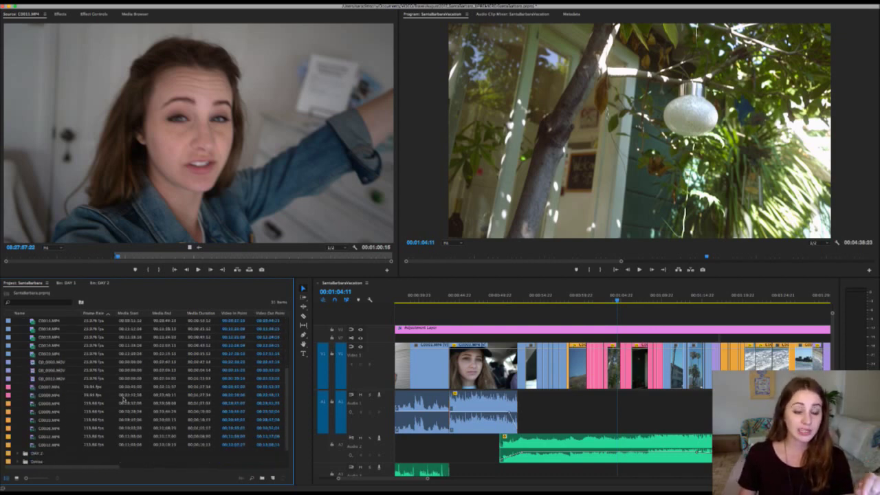
pyautogui.scroll(4, 122, 398)
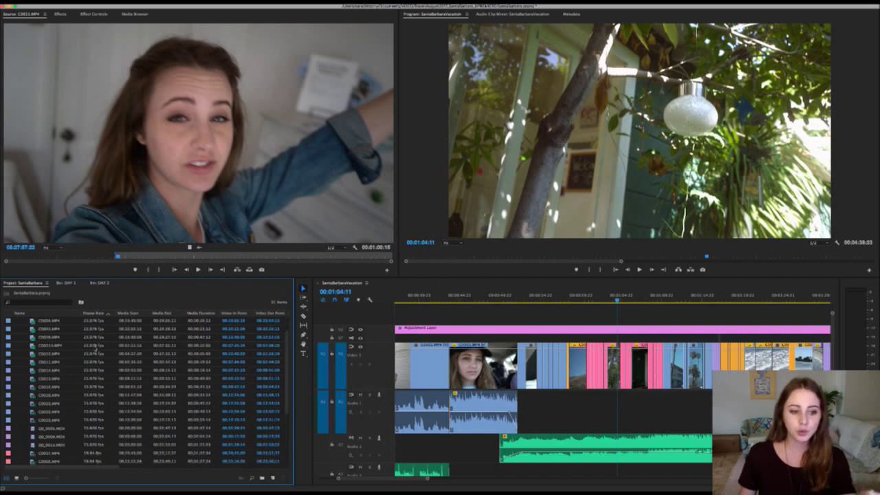
pyautogui.scroll(-2, 27, 385)
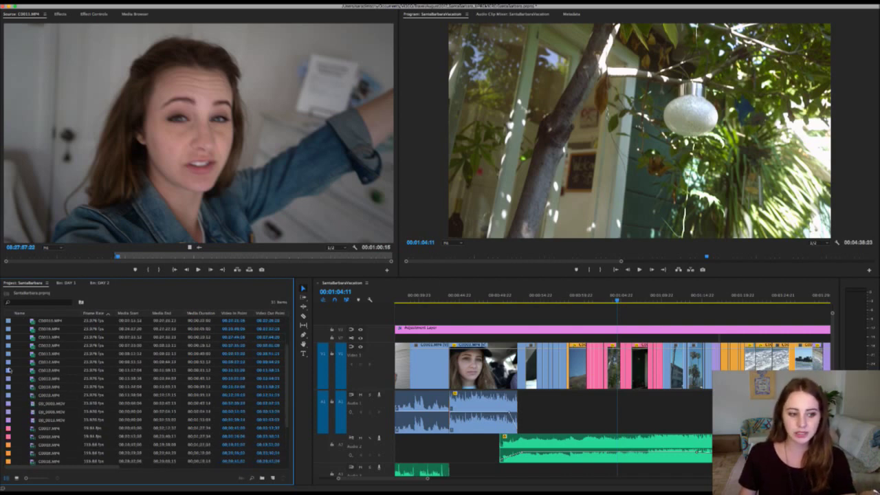
pyautogui.scroll(-2, 41, 375)
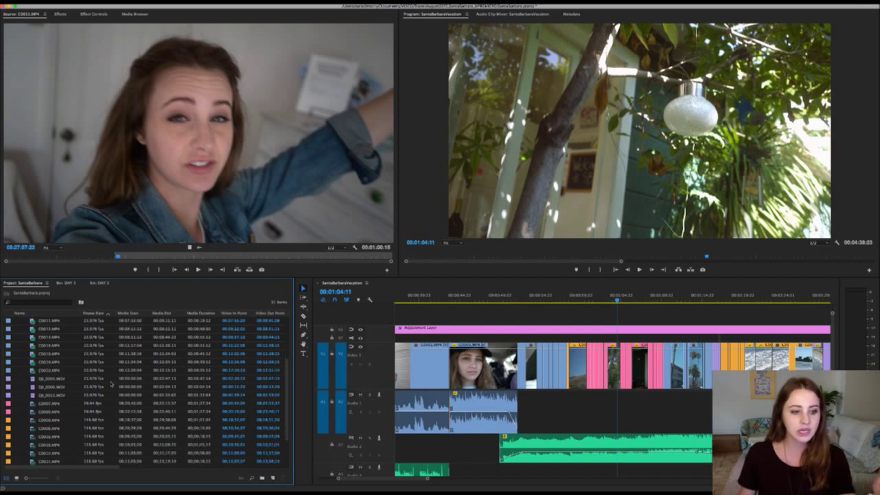
pyautogui.scroll(-2, 112, 384)
# Step: Select the two pink-labeled 59.94 fps clips in the DAY 1 bin to point them out
pyautogui.click(99, 380)
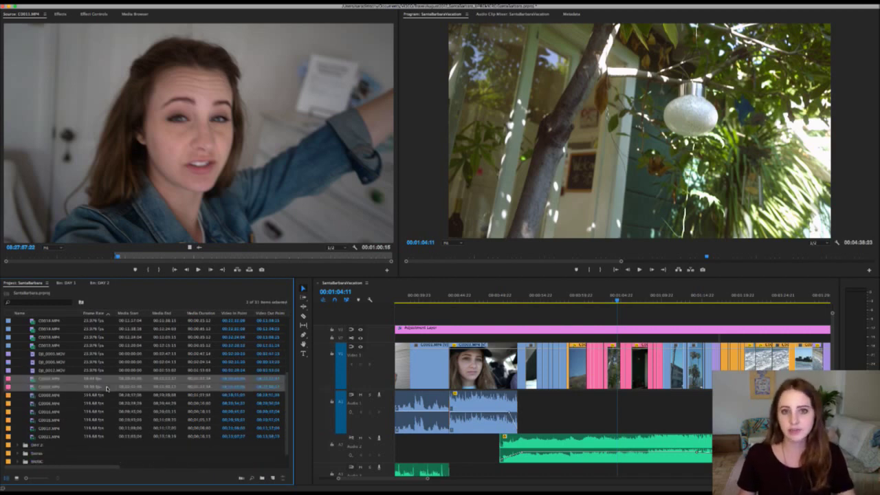
pyautogui.hotkey('ctrl', 'shift', 'a')
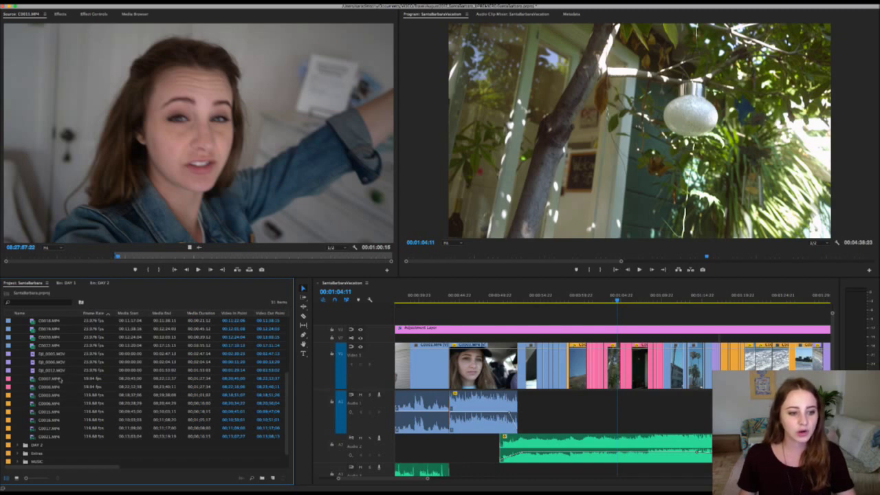
pyautogui.click(59, 379)
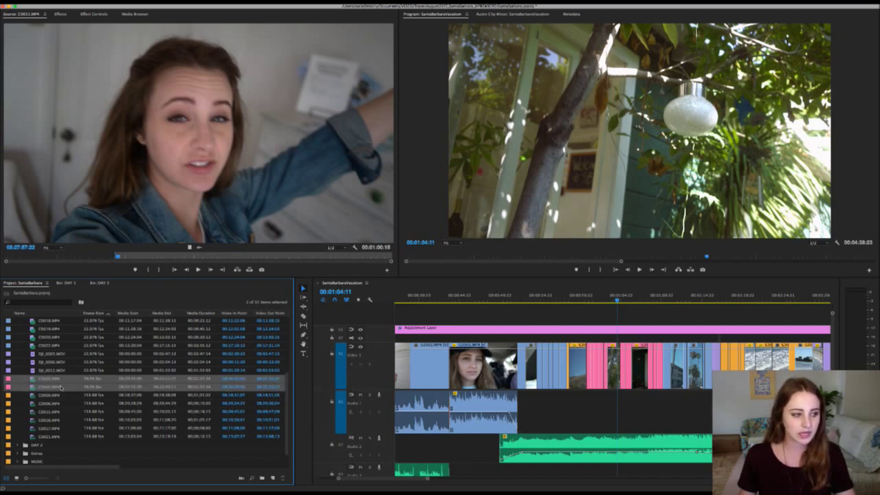
pyautogui.hotkey('ctrl', 'shift', 'a')
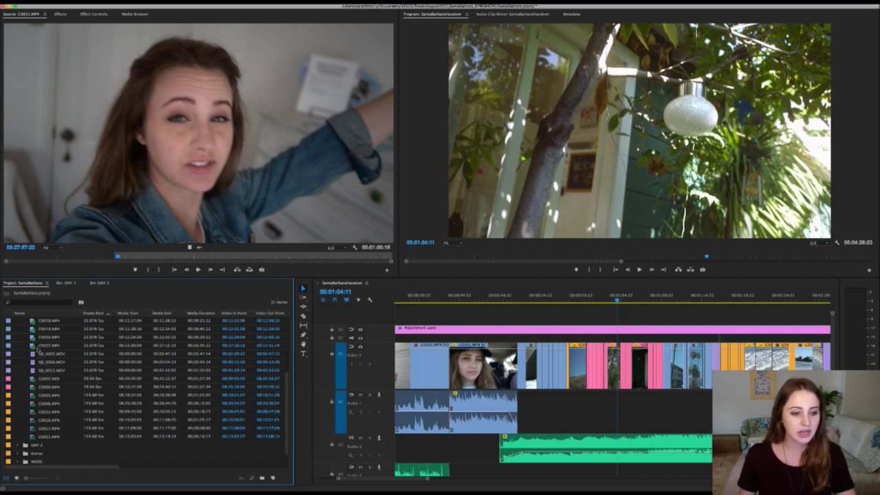
pyautogui.click(48, 378)
pyautogui.keyDown('shift'); pyautogui.click(48, 387); pyautogui.keyUp('shift')
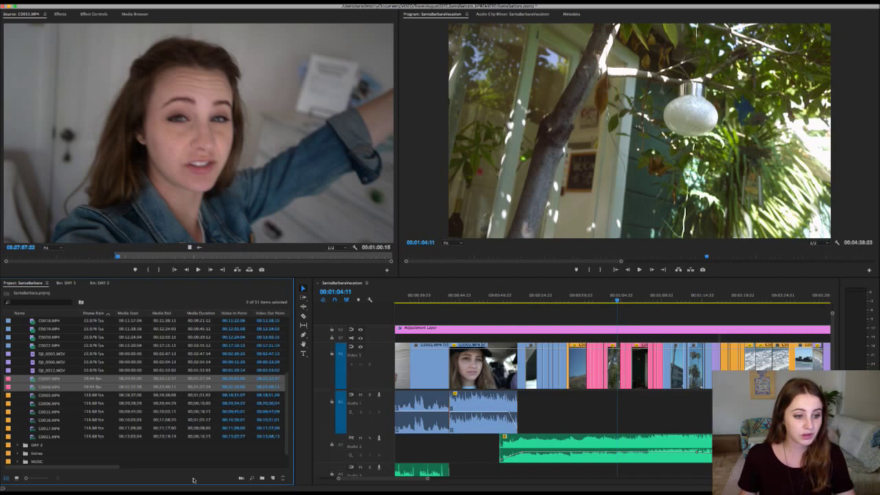
pyautogui.click(199, 361)
pyautogui.click(58, 380)
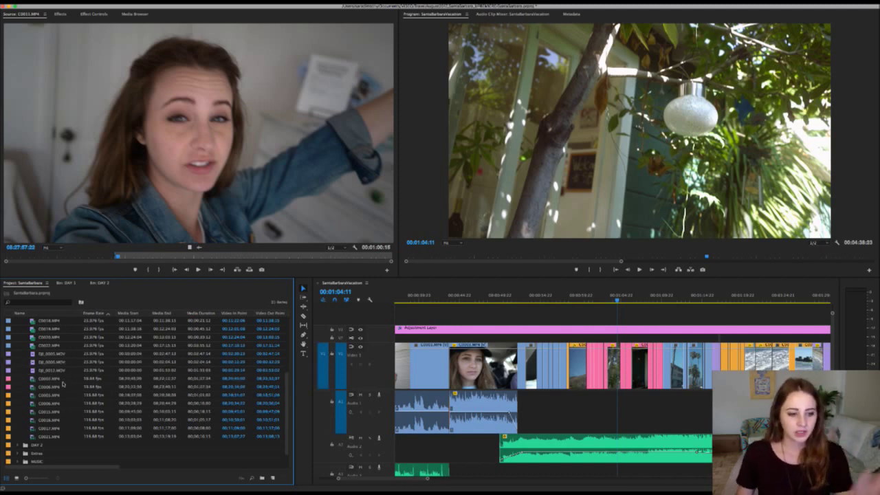
pyautogui.keyDown('shift'); pyautogui.click(55, 386); pyautogui.keyUp('shift')
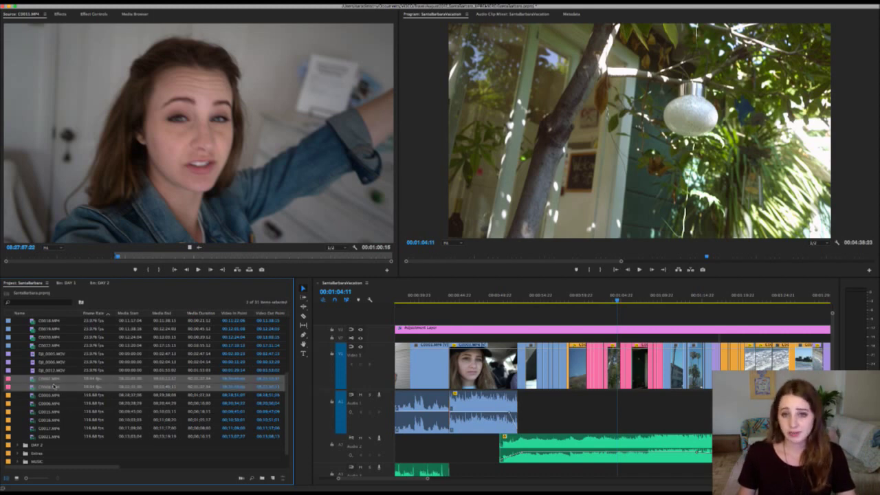
# Step: Select the group of orange-labeled 119.88 fps clips to point them out, and collapse the DAY 1 bin
pyautogui.click(57, 404)
pyautogui.click(52, 396)
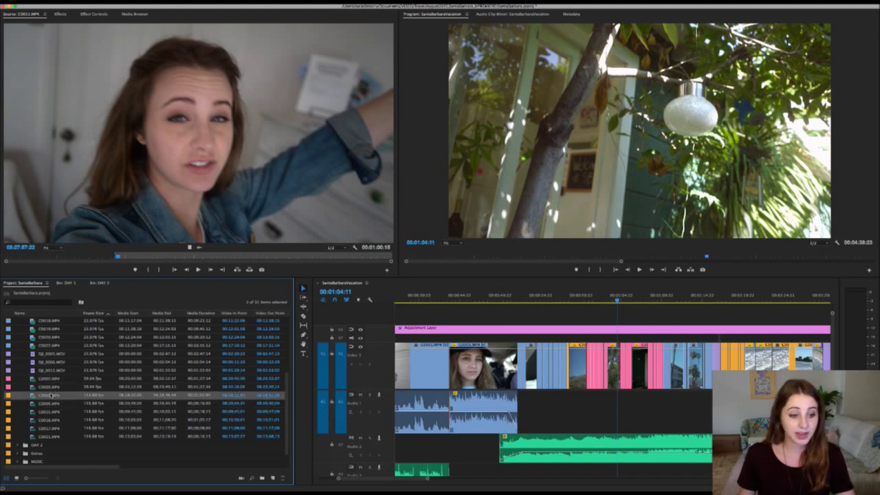
pyautogui.keyDown('shift'); pyautogui.click(55, 436); pyautogui.keyUp('shift')
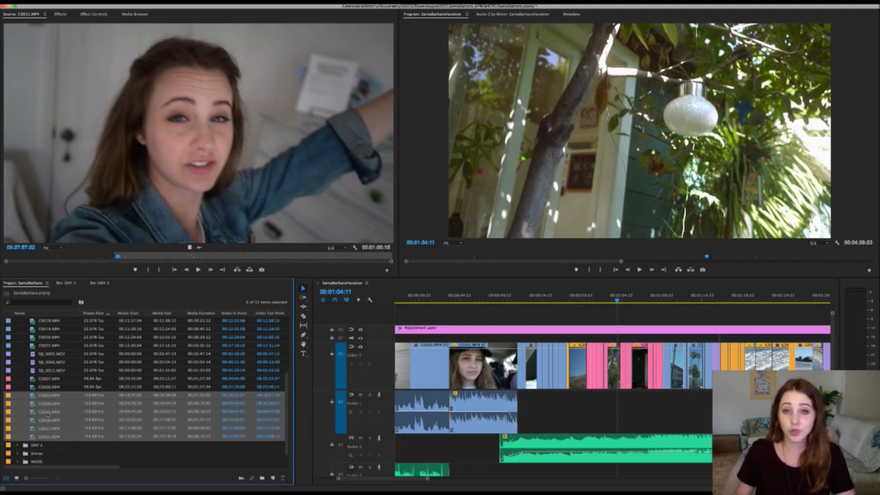
pyautogui.click(54, 372)
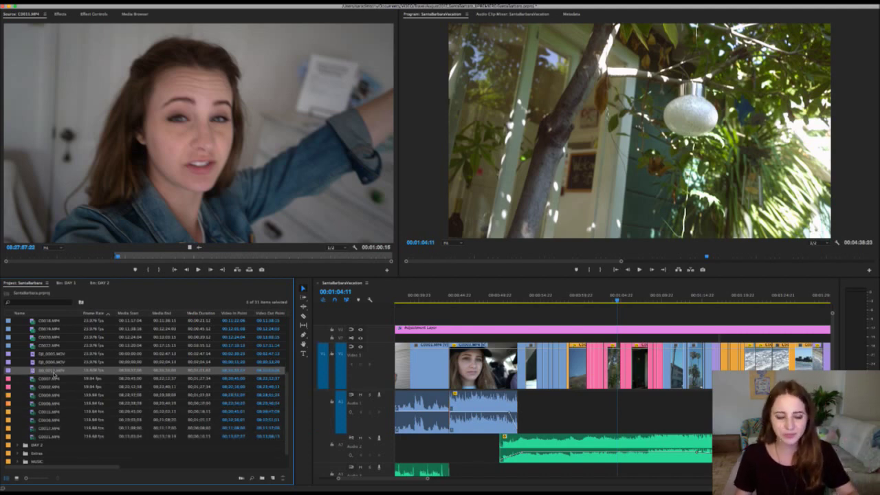
pyautogui.scroll(5, 54, 372)
pyautogui.click(17, 321)
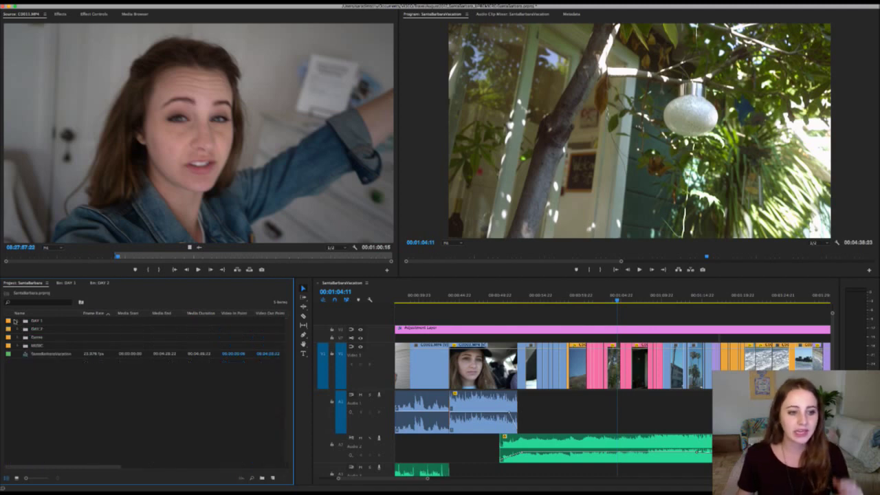
# Step: Open the DAY 1 bin and preview C0011.MP4 and C0008.MP4 in the Source monitor
pyautogui.click(69, 283)
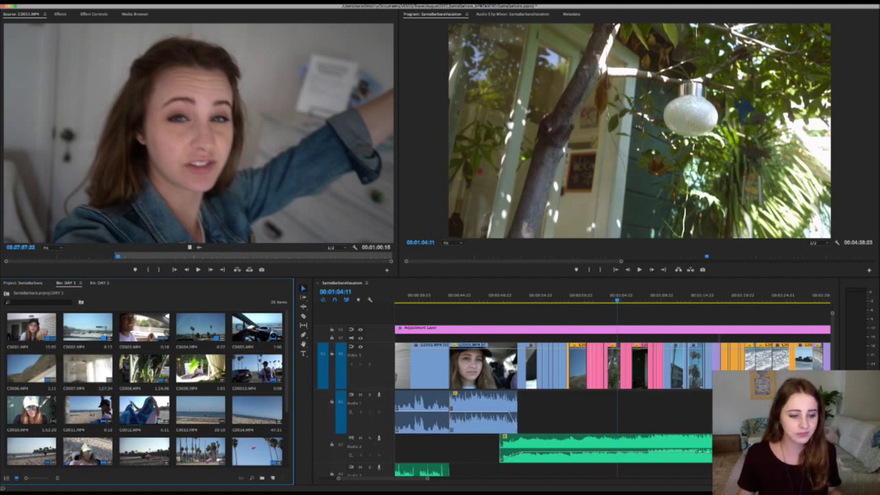
pyautogui.doubleClick(88, 409)
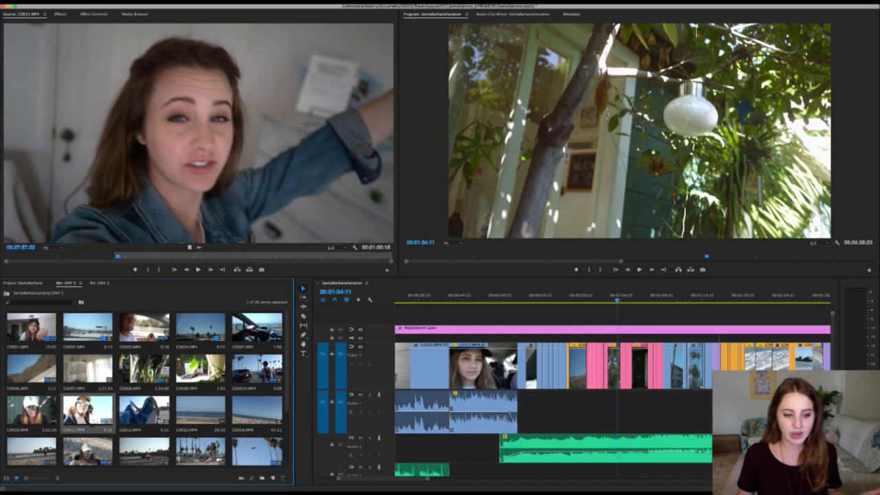
pyautogui.moveTo(184, 257); pyautogui.dragTo(188, 257)
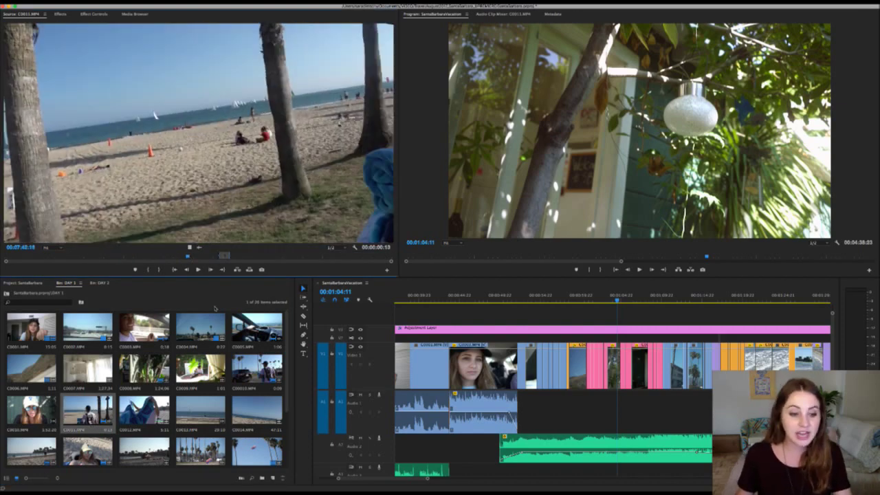
pyautogui.click(205, 371)
pyautogui.doubleClick(143, 369)
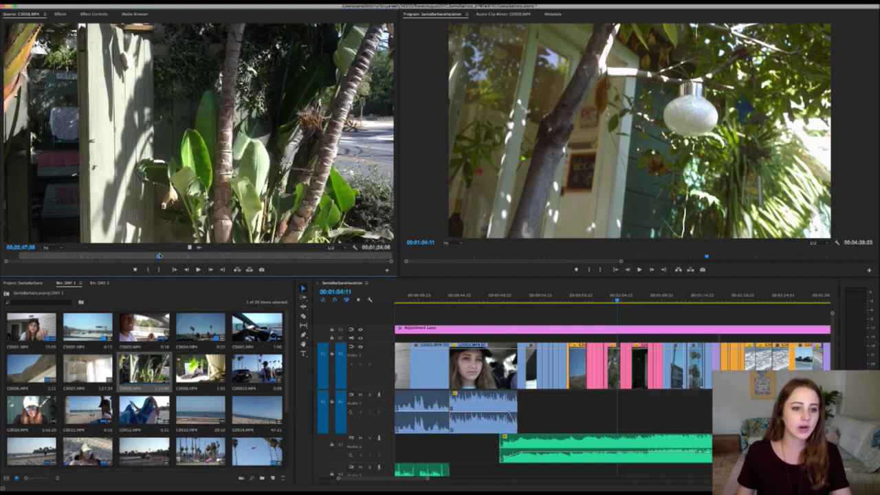
# Step: Mark in and out points on C0008.MP4 and place the marked portion on Video 4, above the pink clips
pyautogui.press('i')
pyautogui.press('o')
pyautogui.moveTo(159, 256); pyautogui.dragTo(568, 320)
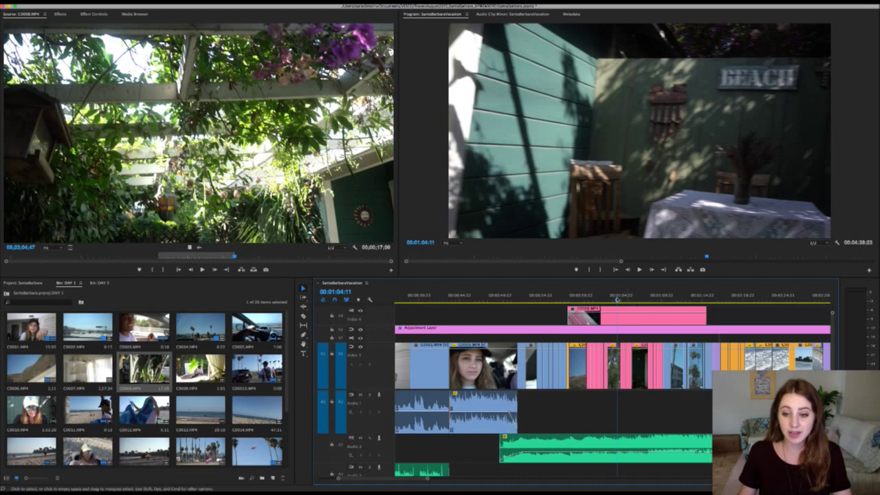
pyautogui.press('Up')
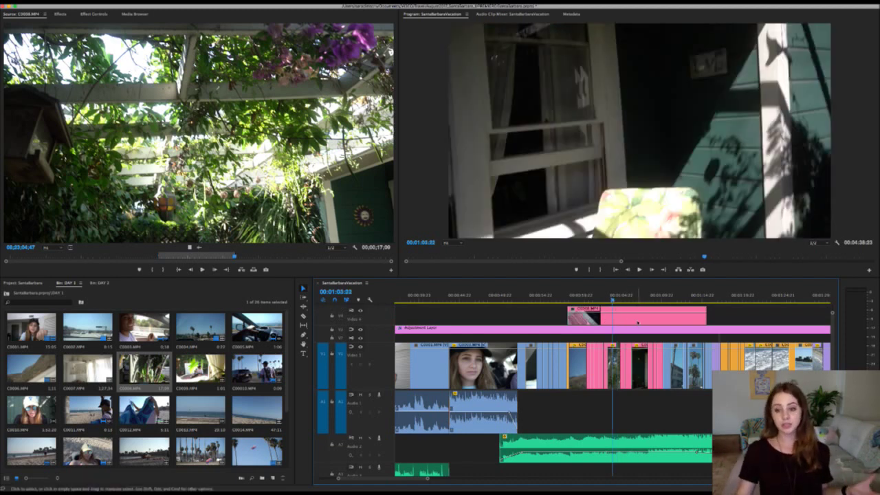
# Step: Delete the C0008.MP4 clip from Video 4
pyautogui.click(483, 364)
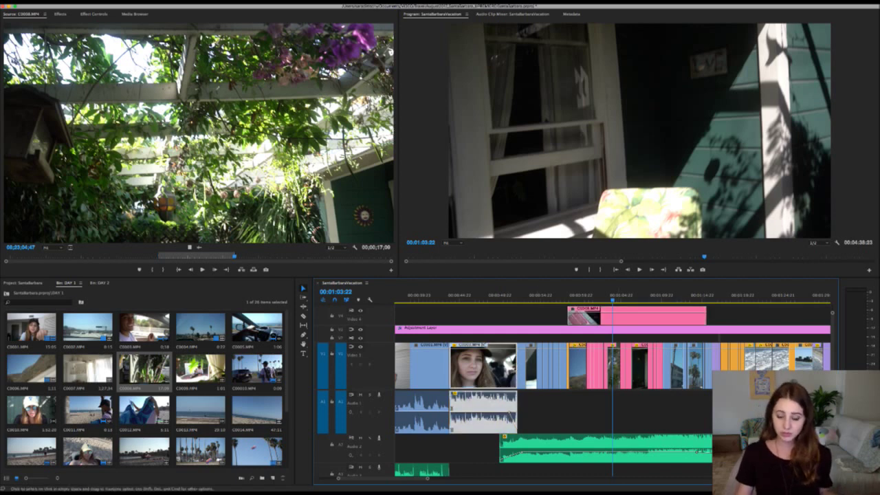
pyautogui.click(645, 323)
pyautogui.hotkey('ctrl', 's')
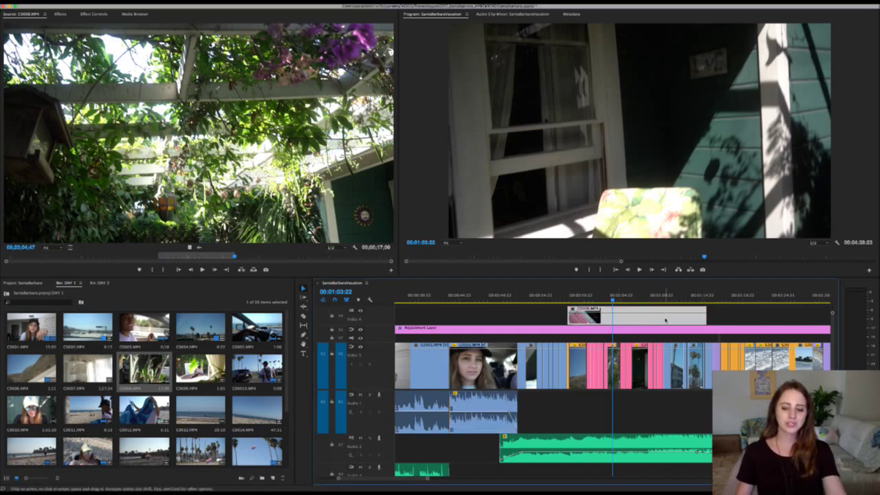
pyautogui.press('Delete')
# Step: Move the playhead to the driving clip at 00:00:57:07 and view a wider stretch of the sequence
pyautogui.click(569, 299)
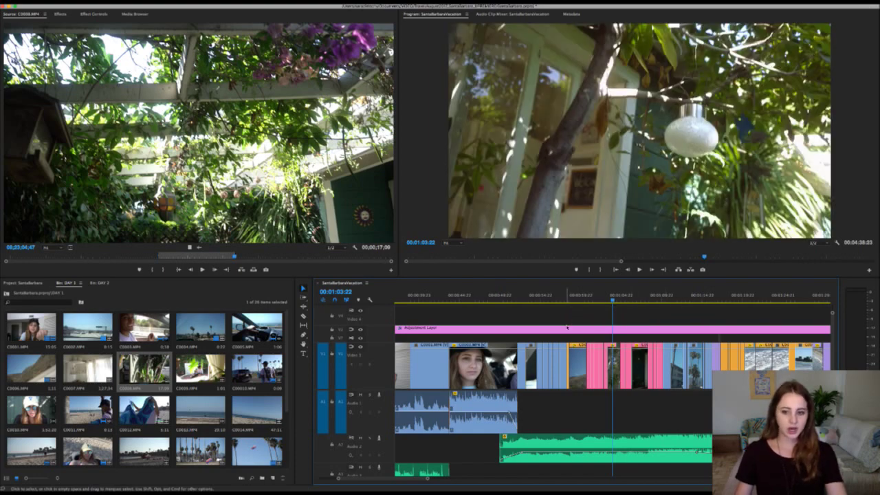
pyautogui.click(559, 300)
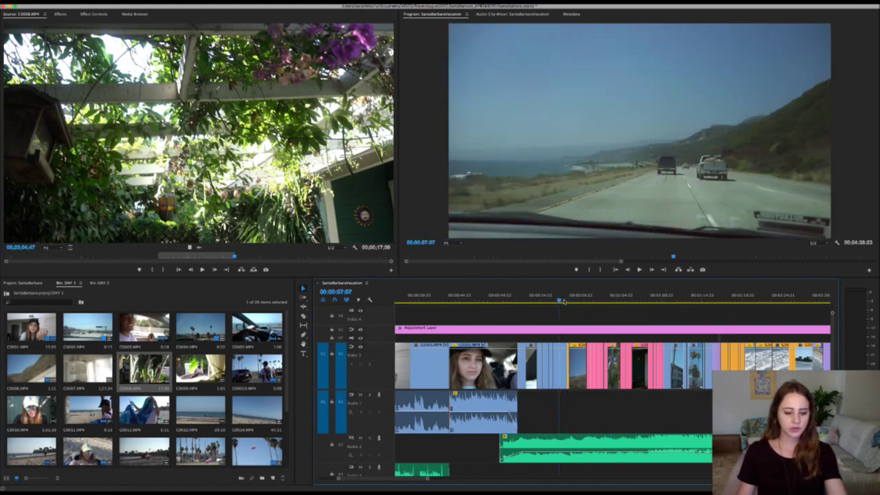
pyautogui.scroll(3, 562, 302)
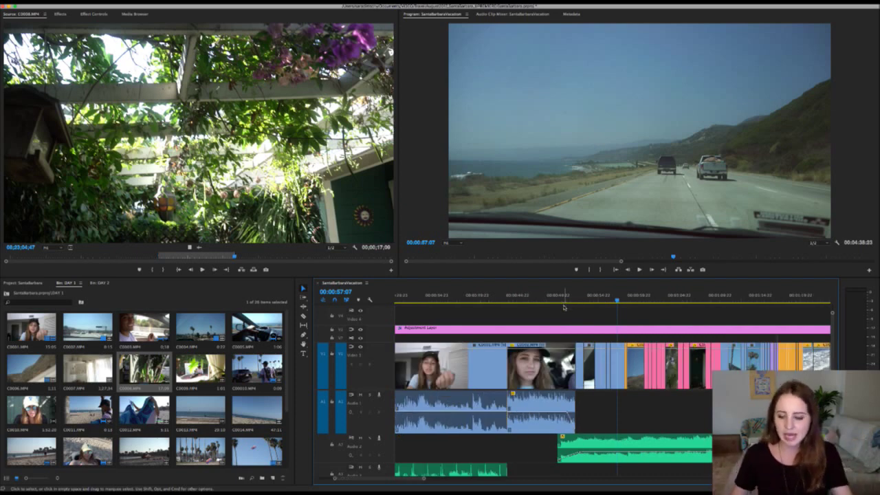
pyautogui.press('-')
pyautogui.press('-')
pyautogui.press('-')
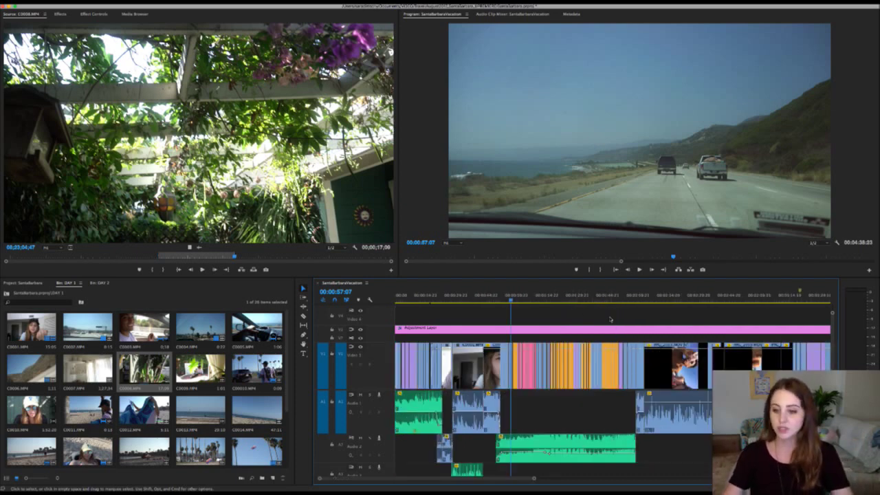
# Step: Jump to the aerial beach shot and step back edit by edit to the driving clip at 00:00:57:07
pyautogui.click(493, 295)
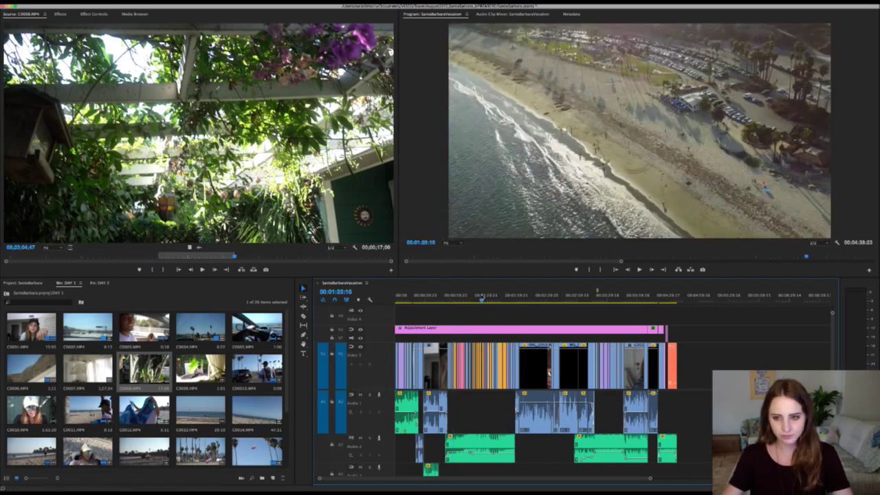
pyautogui.press('=')
pyautogui.press('=')
pyautogui.press('Up')
pyautogui.press('Up')
pyautogui.press('Up')
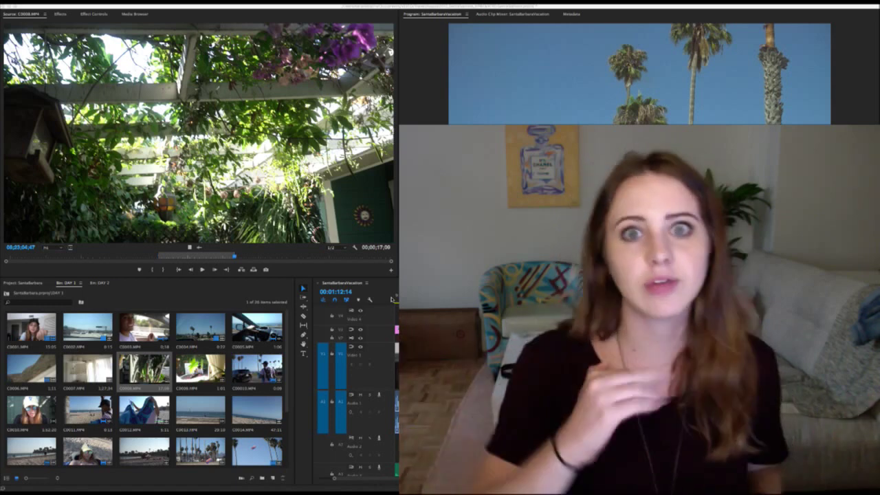
pyautogui.press('Up')
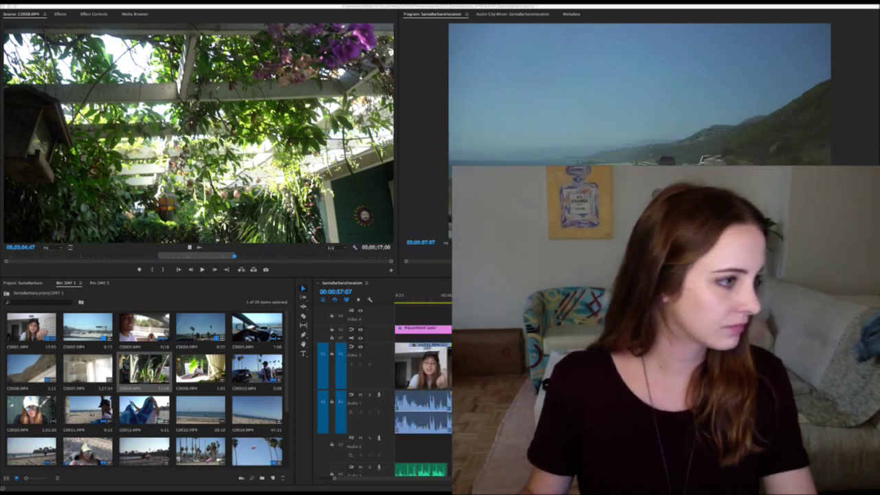
# Step: Play the short driving clips around 00:00:57:07, stopping at about 00:00:57:23
pyautogui.click(524, 314)
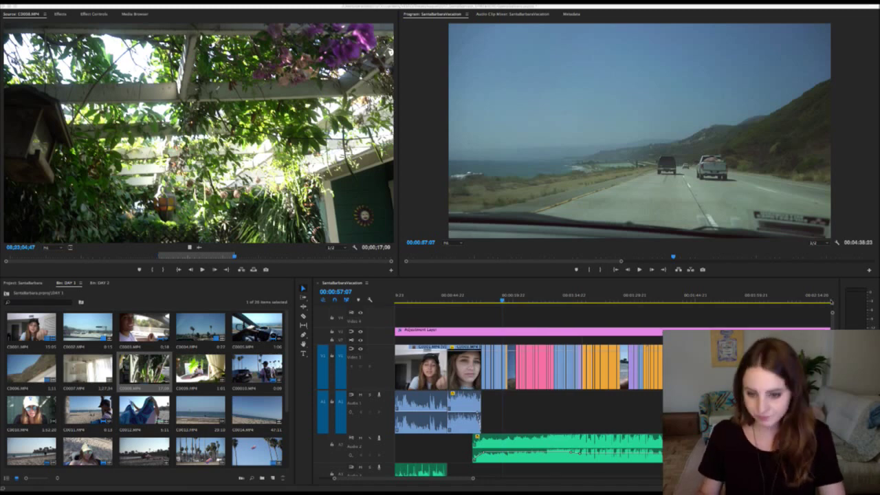
pyautogui.press('=')
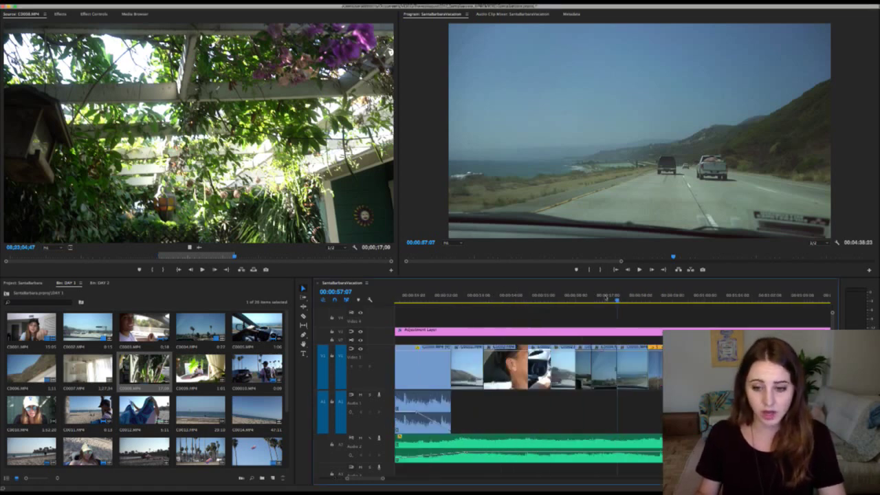
pyautogui.press('space')
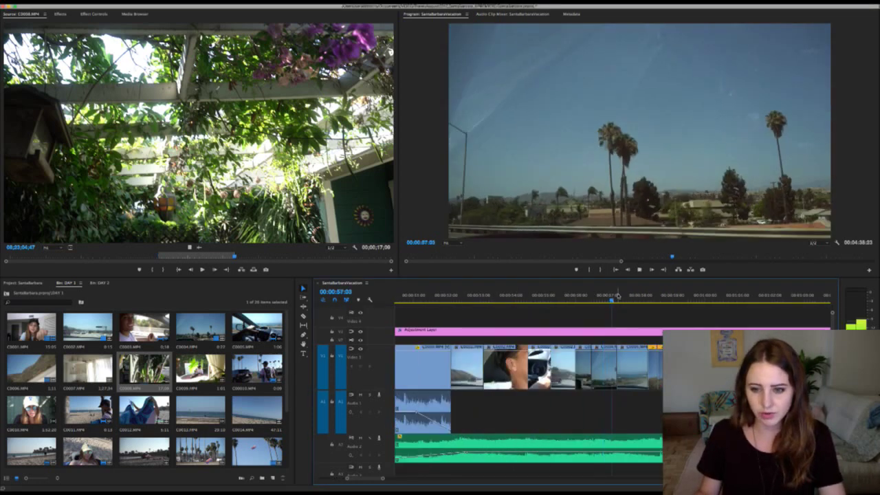
pyautogui.press('space')
# Step: Try lifting the driving clip C0005.MP4 onto Video 4, and undo the move
pyautogui.moveTo(628, 380); pyautogui.dragTo(631, 321)
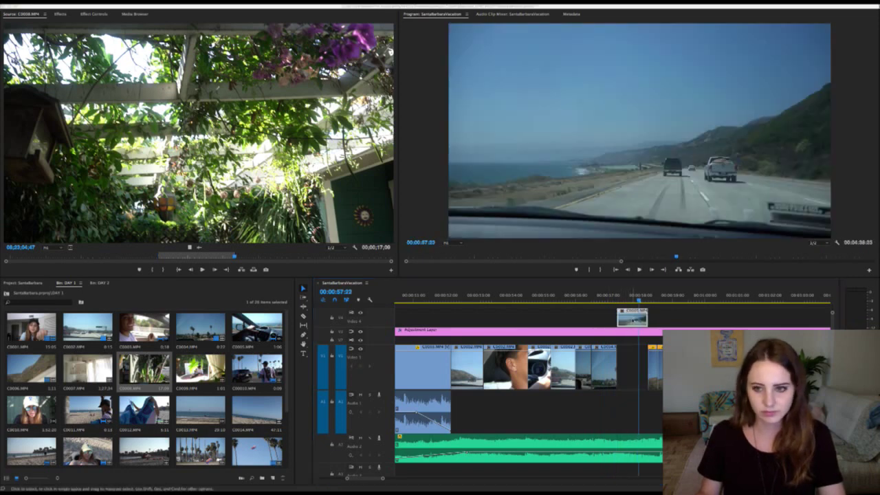
pyautogui.hotkey('ctrl', 'z')
pyautogui.click(679, 294)
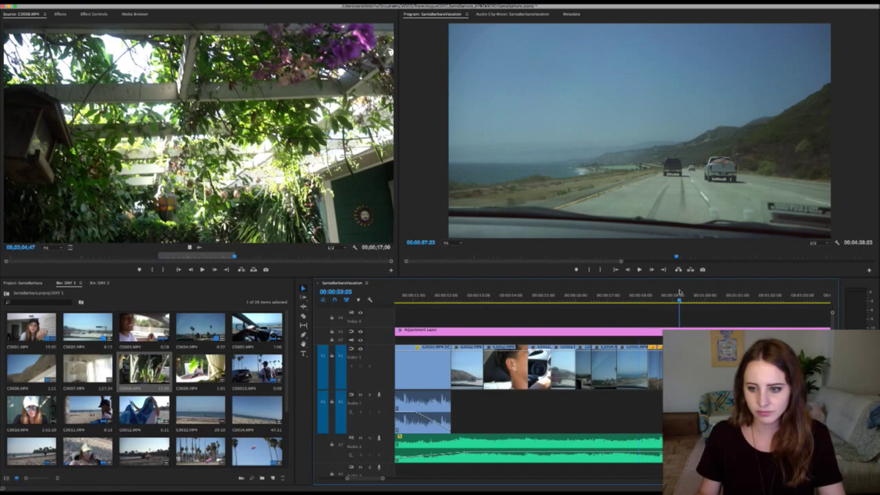
# Step: Play the hillside clip up to about 00:01:00:12, and return the playhead to its opening frames
pyautogui.click(657, 294)
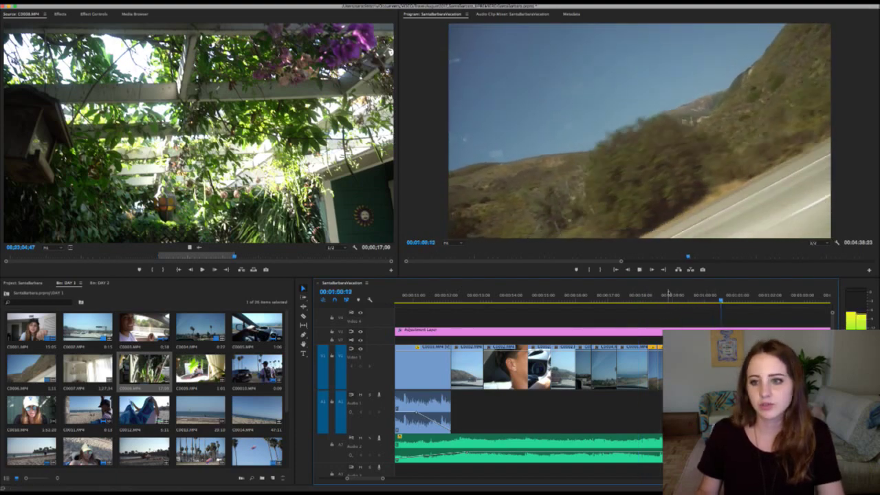
pyautogui.press('space')
pyautogui.click(656, 294)
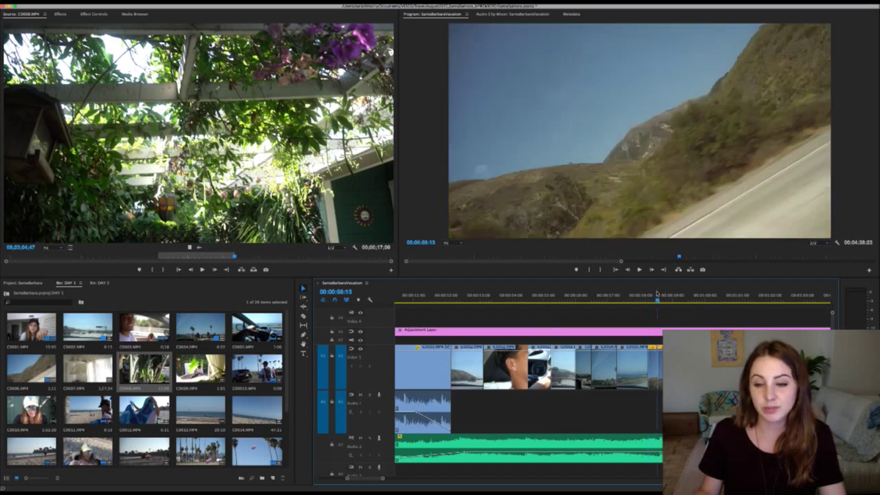
# Step: Play the driving clips from 00:00:55:19 into the hillside clip, stopping at about 00:00:59:20
pyautogui.click(650, 294)
pyautogui.moveTo(650, 294); pyautogui.dragTo(569, 304)
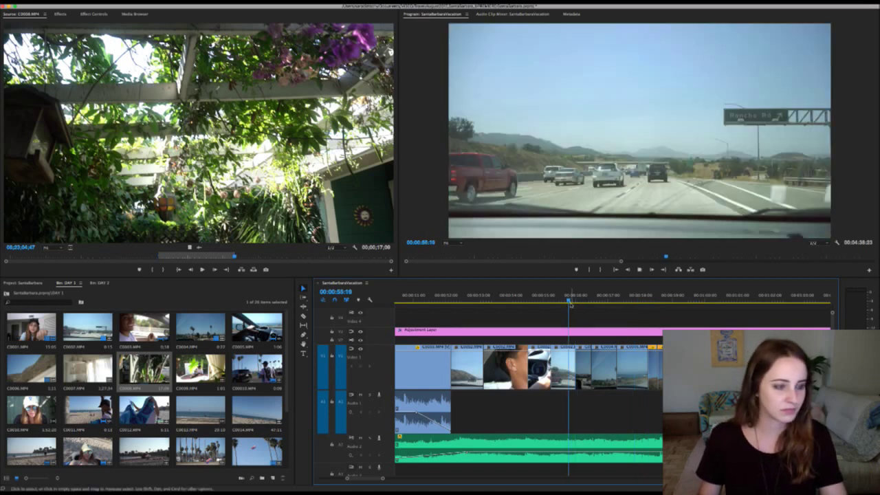
pyautogui.press('space')
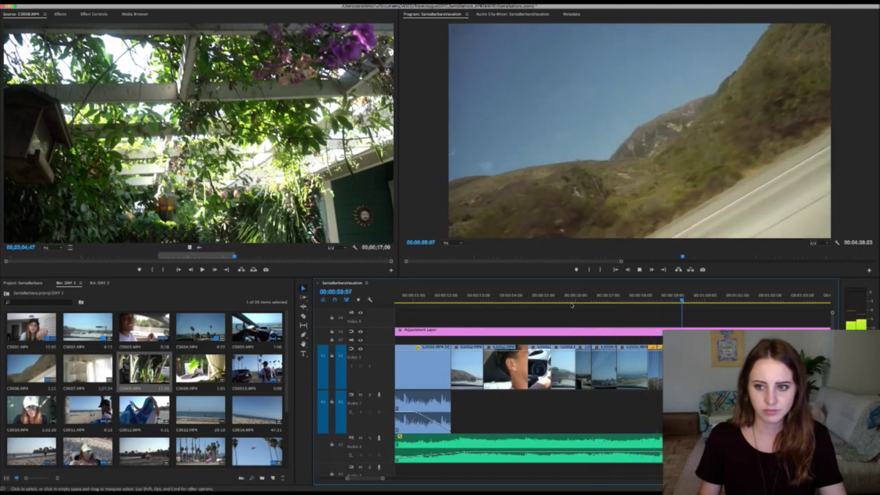
pyautogui.press('space')
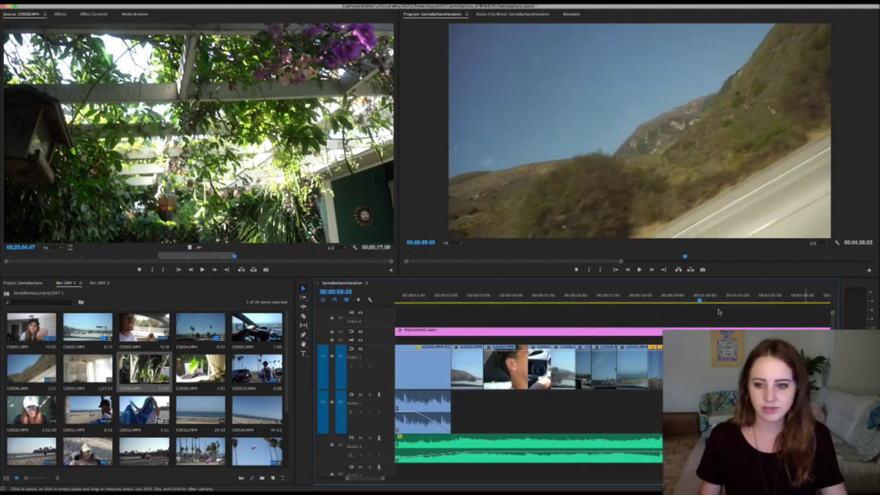
# Step: Park the playhead on the cut at 00:00:58:06 and select the first C0006.MP4 hillside segment
pyautogui.click(635, 294)
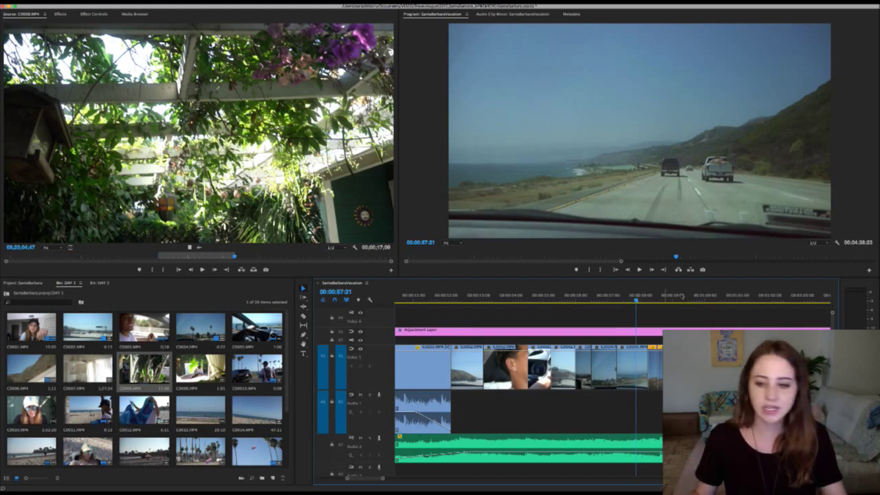
pyautogui.click(649, 295)
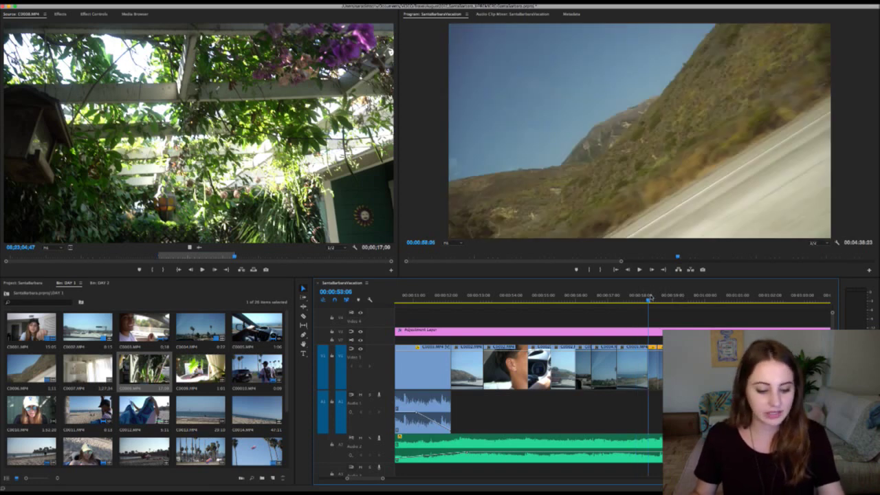
pyautogui.press('=')
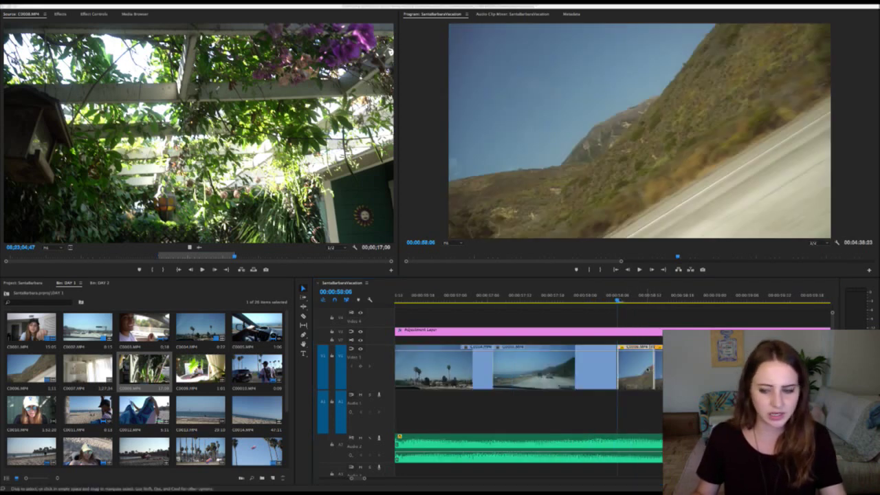
pyautogui.click(640, 364)
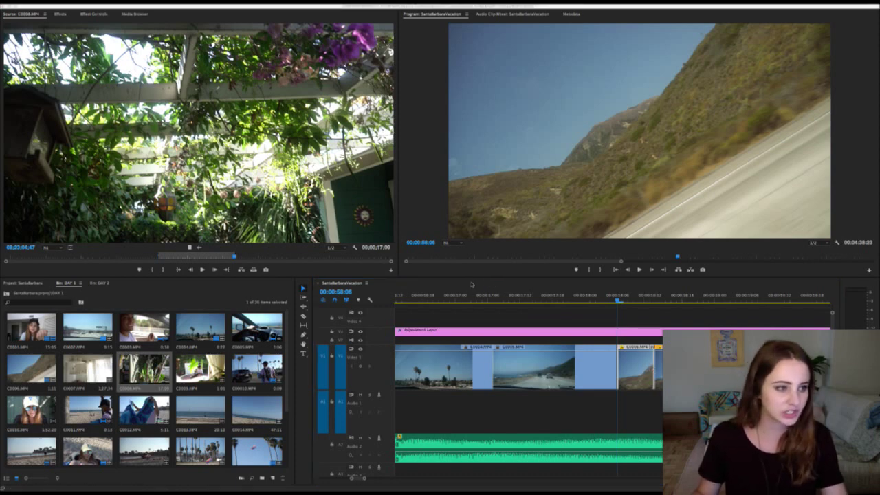
# Step: Try to move the second C0006.MP4 hillside segment earlier on its track
pyautogui.click(465, 287)
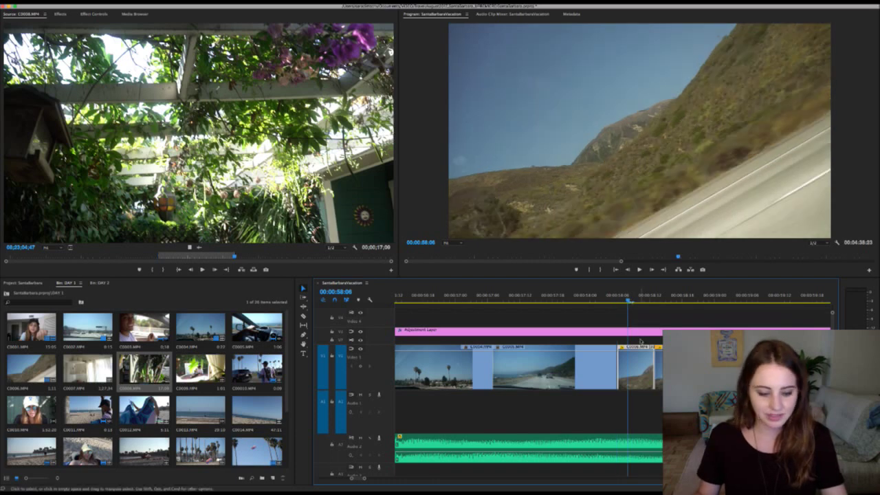
pyautogui.press('=')
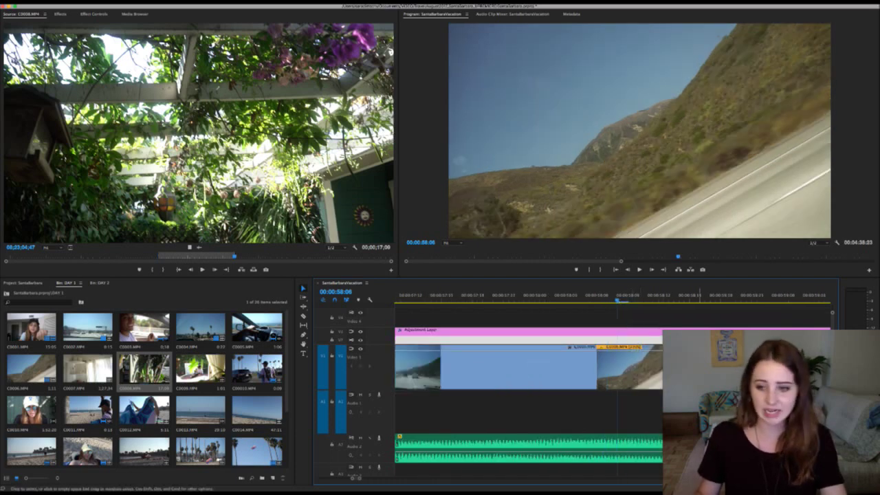
pyautogui.moveTo(660, 364); pyautogui.dragTo(622, 364)
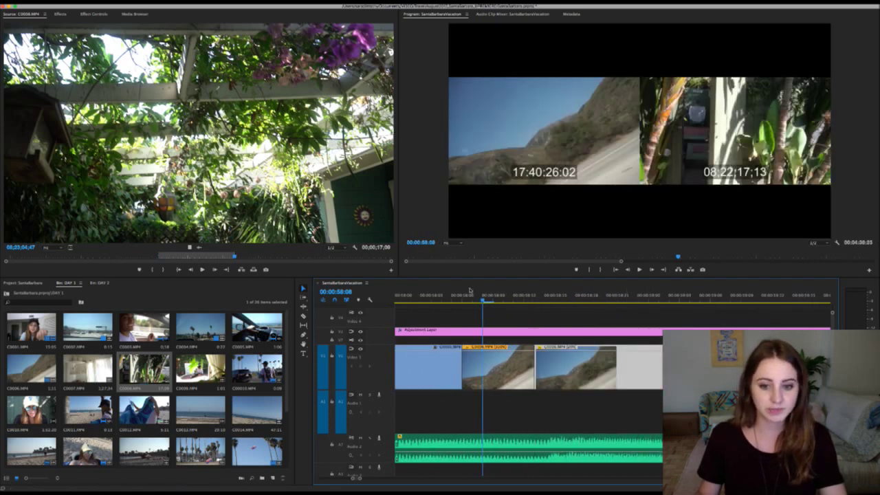
# Step: Play the sequence through the two C0006.MP4 segments into the garden clip, and stop playback
pyautogui.click(431, 295)
pyautogui.press('space')
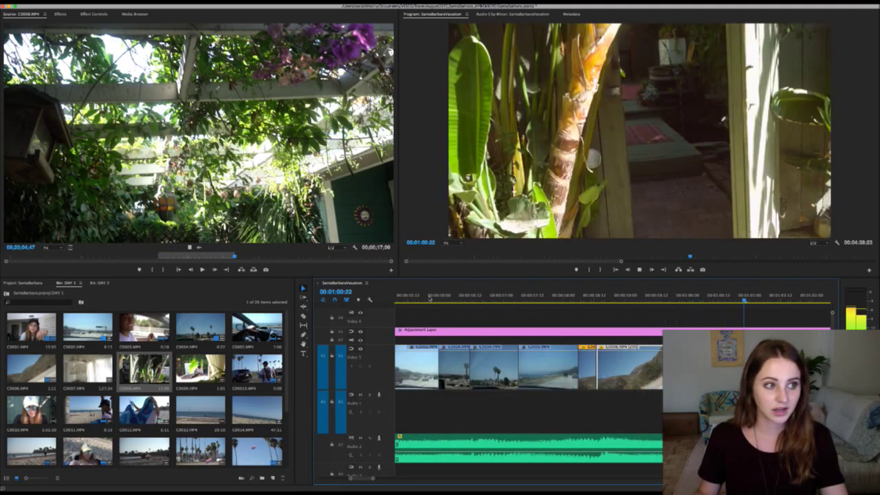
pyautogui.press('space')
# Step: Return the playhead to 00:00:57:14 in the driving clip and view the surrounding short clips
pyautogui.moveTo(609, 297); pyautogui.dragTo(626, 301)
pyautogui.press('-')
pyautogui.press('-')
pyautogui.press('-')
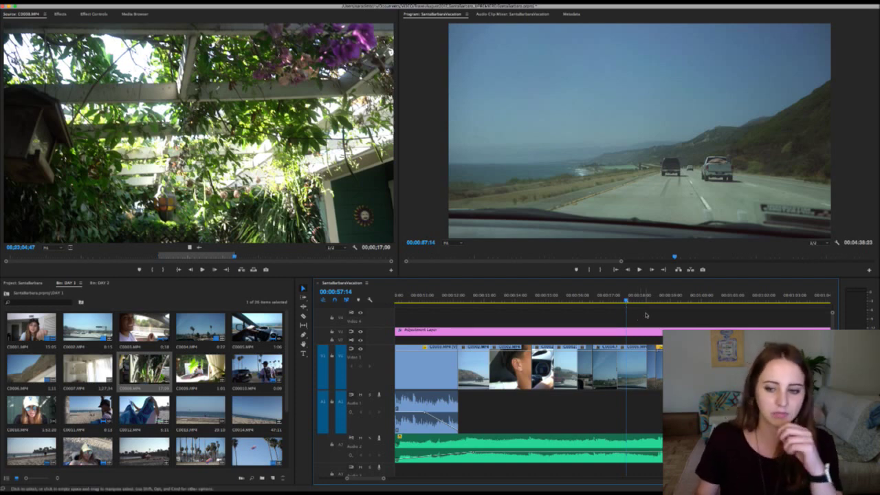
pyautogui.press('=')
pyautogui.press('=')
pyautogui.press('=')
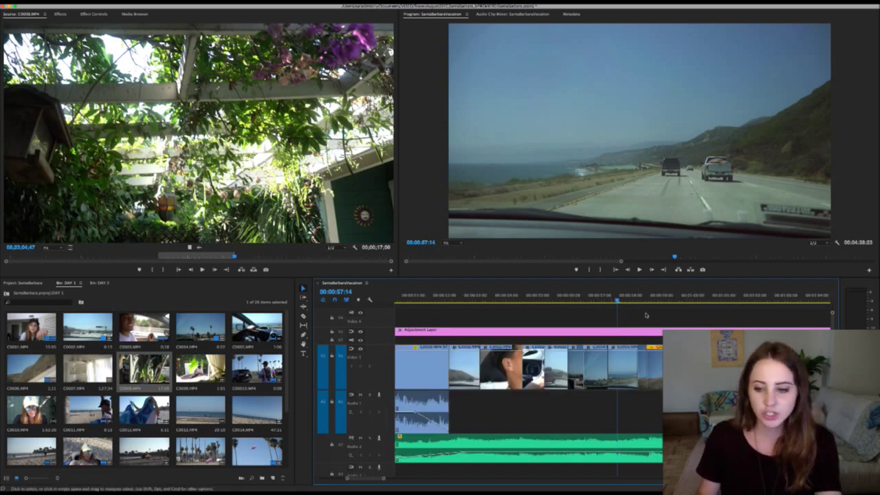
# Step: Play the sequence from the palm-tree driving clip at 00:01:14:14 into the ocean skimboard footage, and stop playback
pyautogui.moveTo(787, 297); pyautogui.dragTo(764, 303)
pyautogui.press('=')
pyautogui.press('=')
pyautogui.press('=')
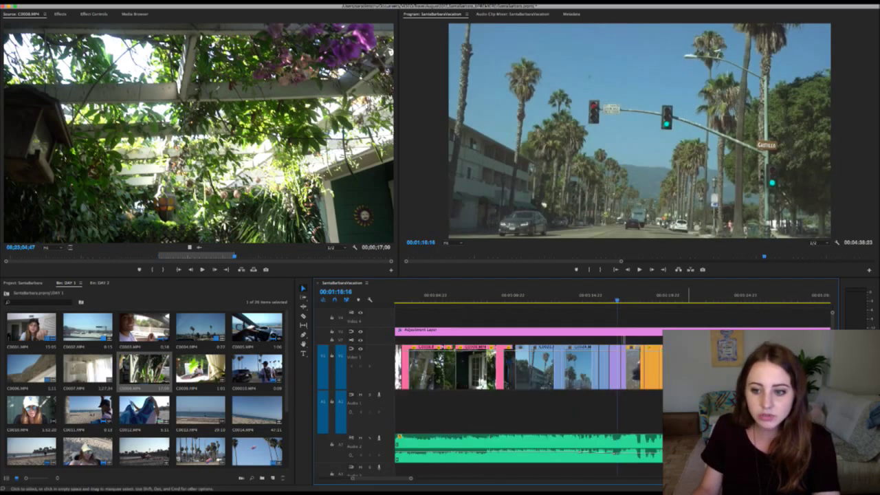
pyautogui.press('Up')
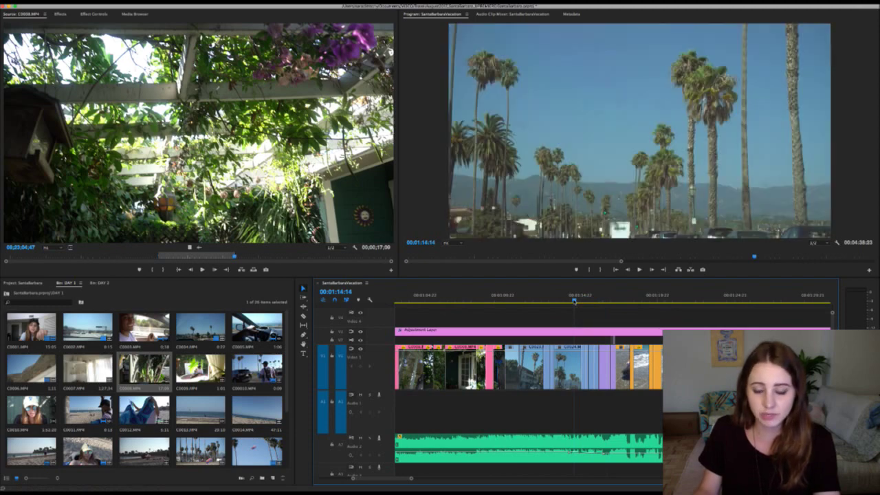
pyautogui.press('space')
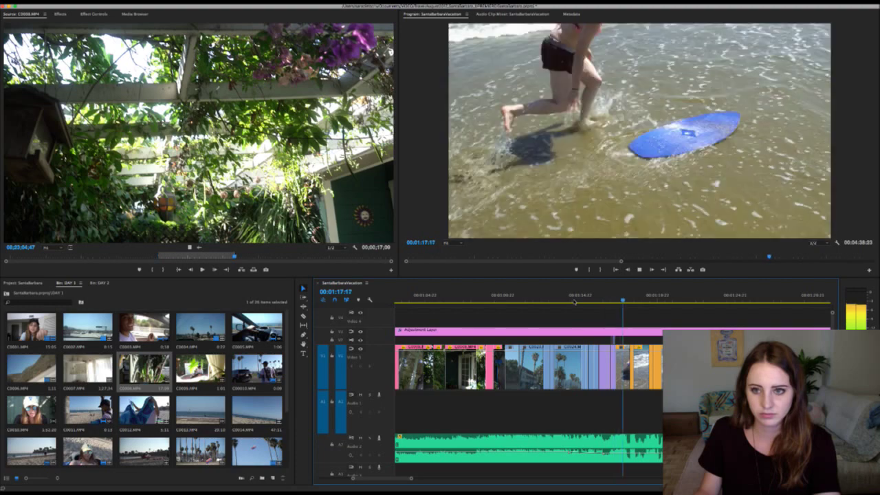
pyautogui.press('space')
pyautogui.press('Up')
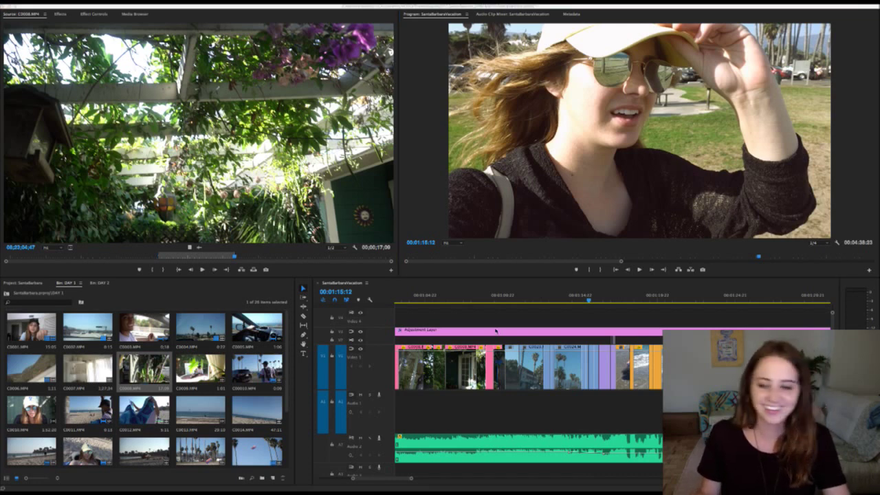
# Step: Play the sequence from the man beside the car at 00:01:15:01 through the beach shot to the aerial coastline, and stop
pyautogui.press('=')
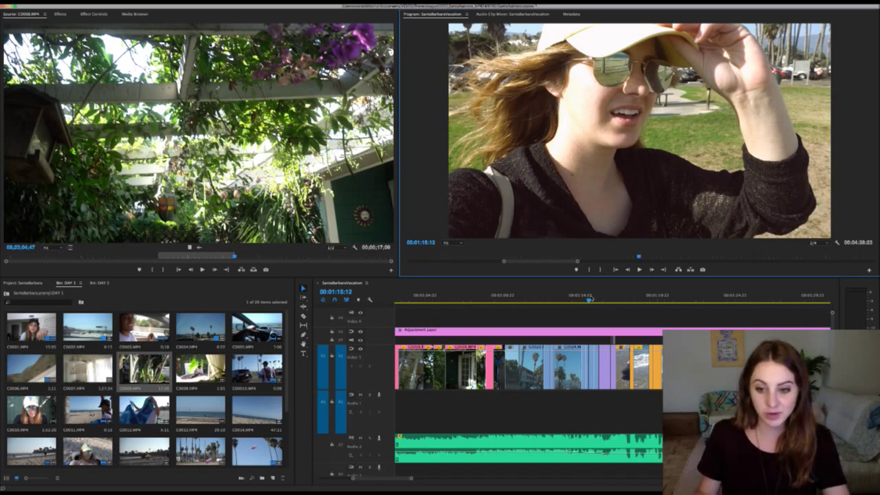
pyautogui.press('=')
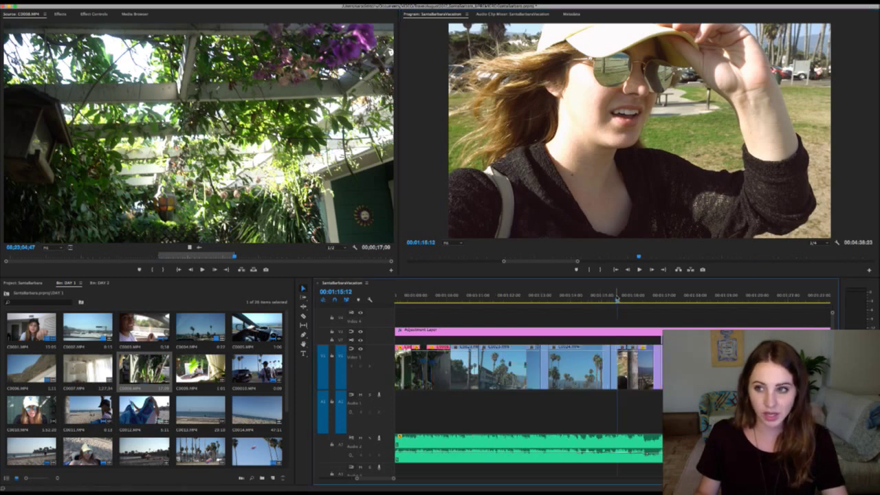
pyautogui.moveTo(617, 297); pyautogui.dragTo(603, 300)
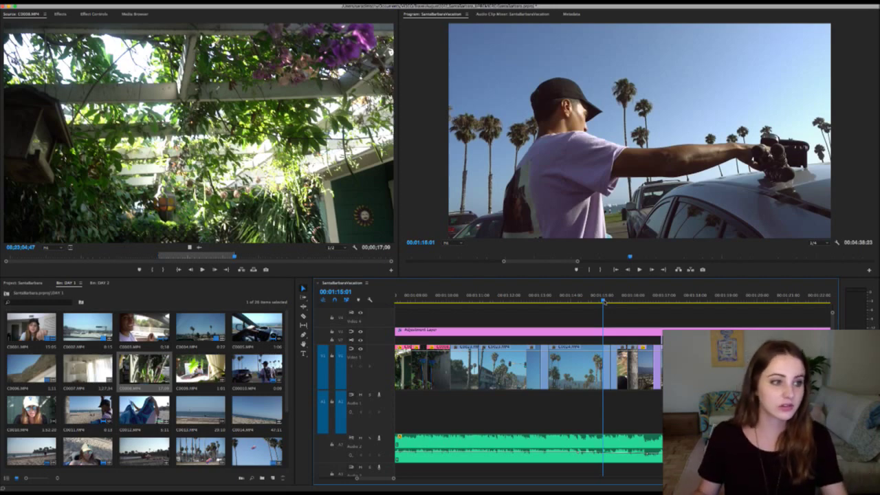
pyautogui.press('space')
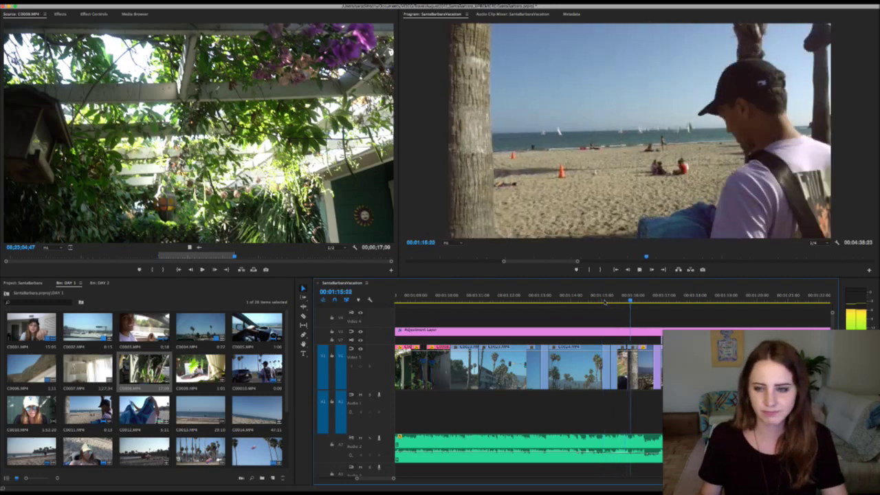
pyautogui.press('space')
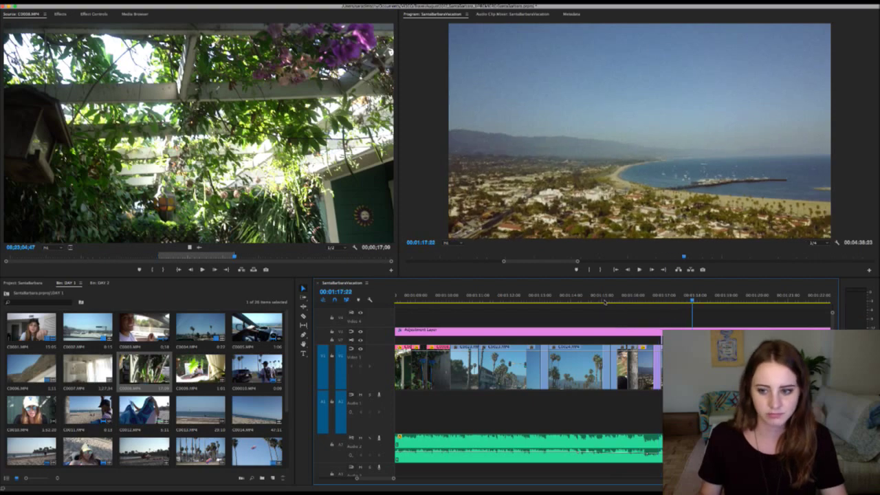
# Step: Play through the skimboarding clips to the aerial beach shot, stop playback, and view the surrounding color-labeled clips
pyautogui.moveTo(691, 304); pyautogui.dragTo(672, 301)
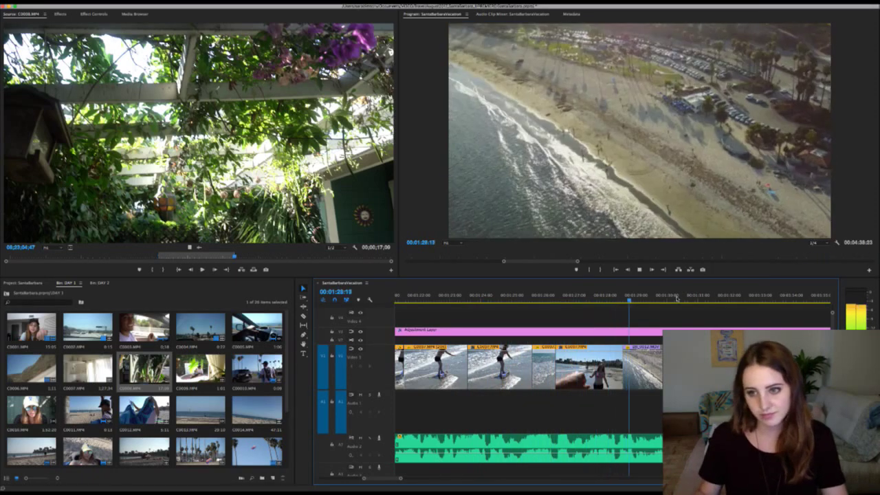
pyautogui.press('space')
pyautogui.press('-')
pyautogui.press('-')
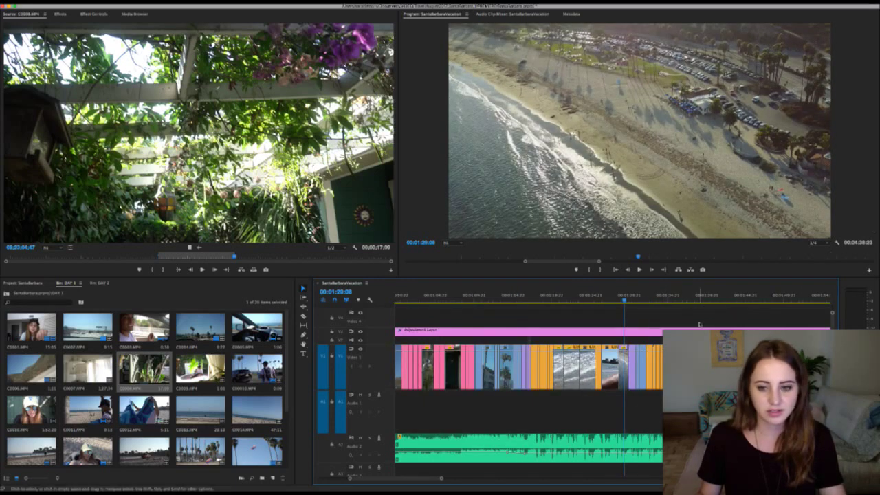
# Step: Play a short part of the skimboarding clip, stop at 00:01:23:00, and view the neighboring cuts up close
pyautogui.click(571, 297)
pyautogui.press('space')
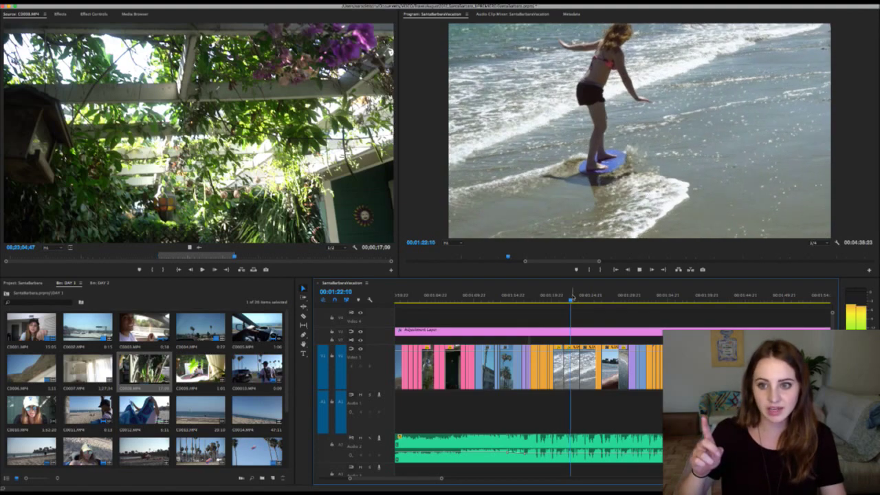
pyautogui.press('space')
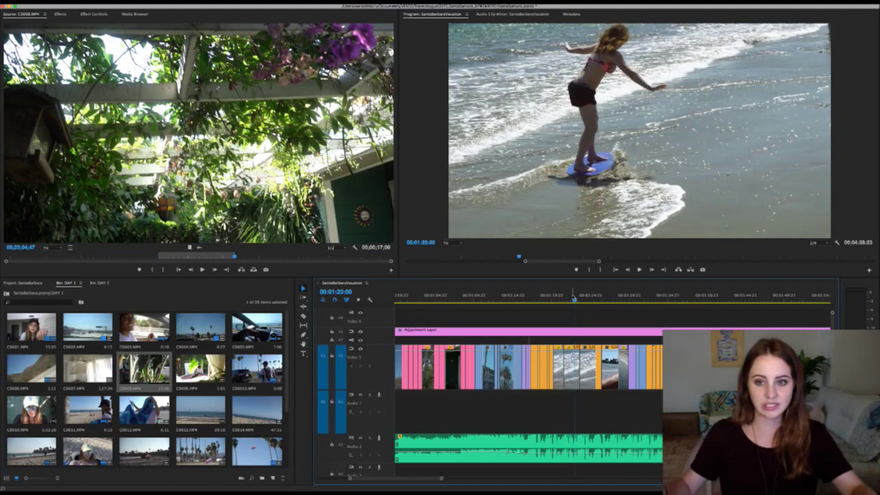
pyautogui.press('=')
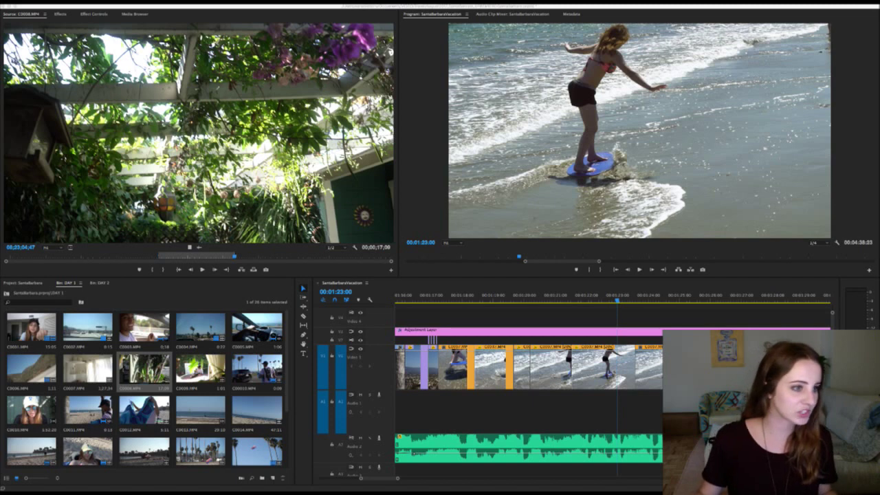
# Step: View the layout of the whole sequence and move the playhead ahead to the beach photographer shot at 00:03:21:23
pyautogui.click(685, 310)
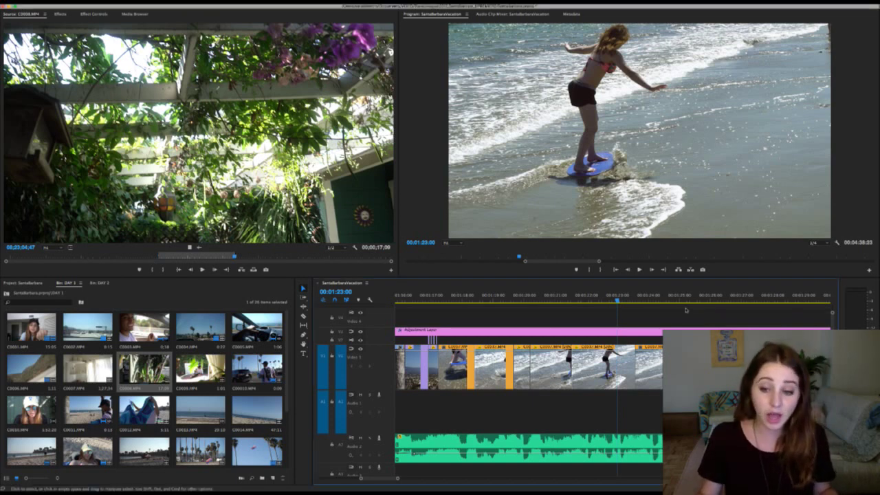
pyautogui.press('-')
pyautogui.press('-')
pyautogui.press('-')
pyautogui.press('-')
pyautogui.press('-')
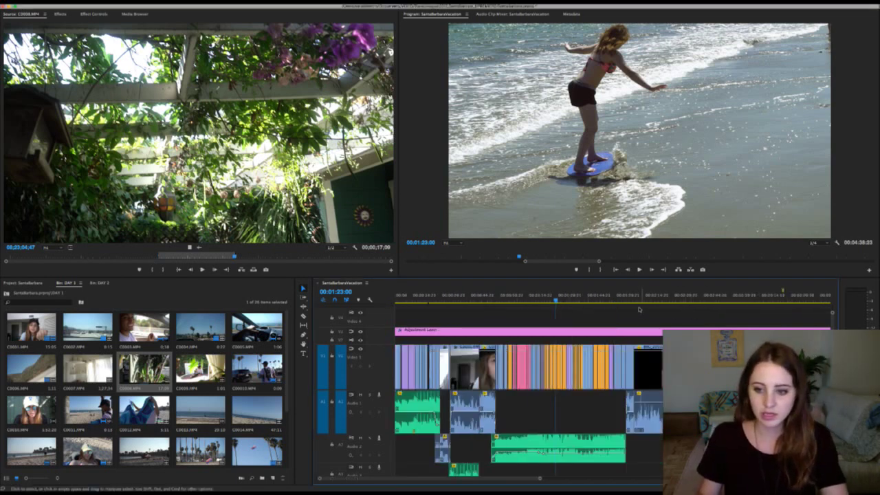
pyautogui.click(652, 295)
pyautogui.press('Down')
pyautogui.press('-')
pyautogui.press('Down')
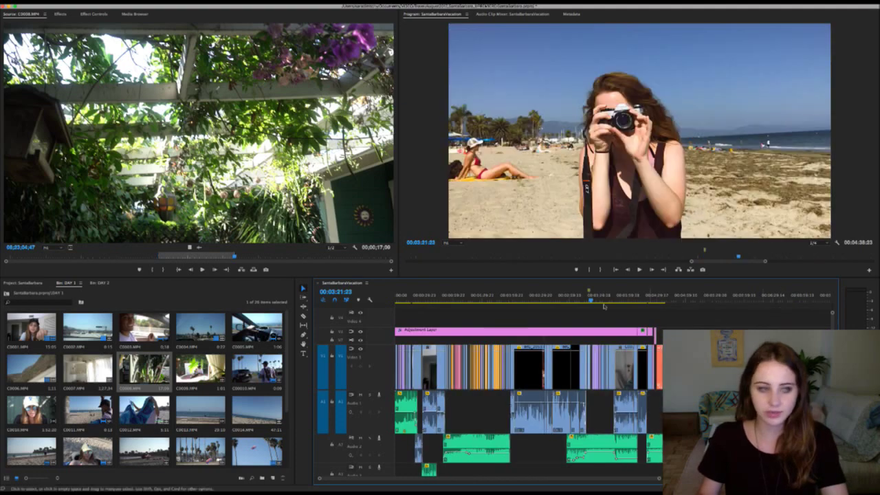
# Step: View the short clips around the beach photographer shot up close and park the playhead at 00:03:22:08
pyautogui.press('Down')
pyautogui.press('=')
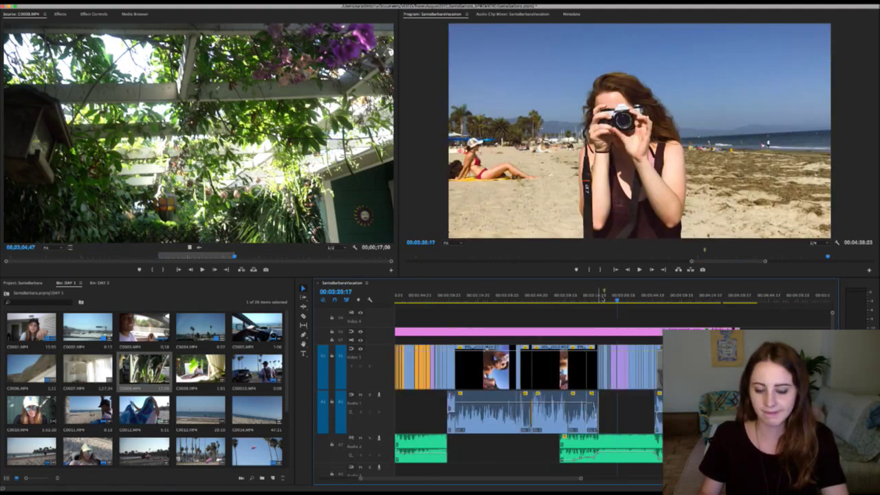
pyautogui.press('=')
pyautogui.press('=')
pyautogui.press('=')
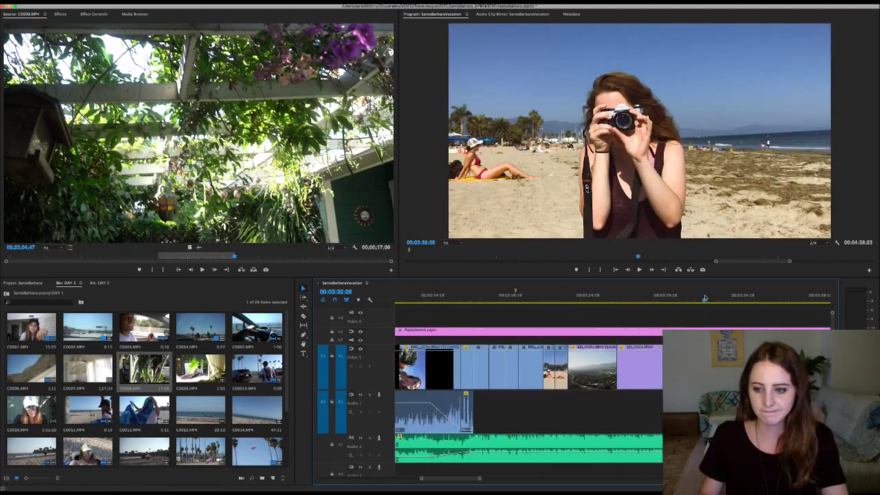
pyautogui.click(549, 302)
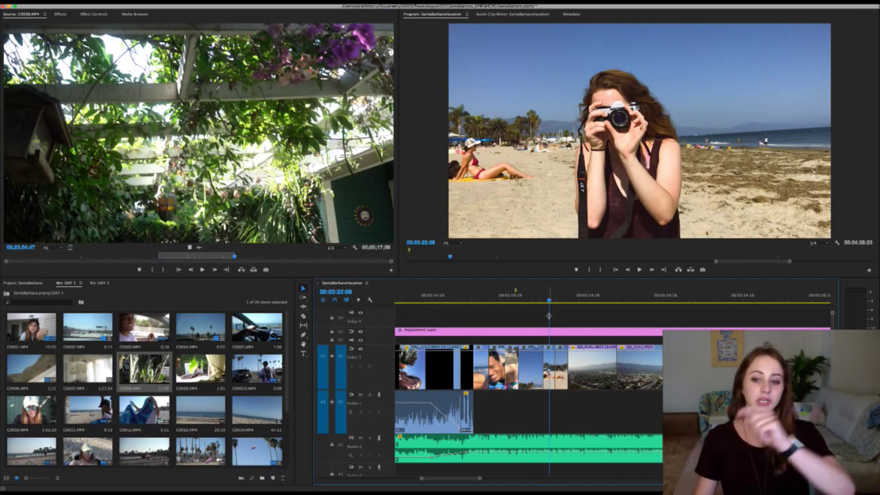
# Step: Scrub back through the beach drinking footage to 00:02:44:15 and view the earlier color-labeled clips
pyautogui.press('-')
pyautogui.press('-')
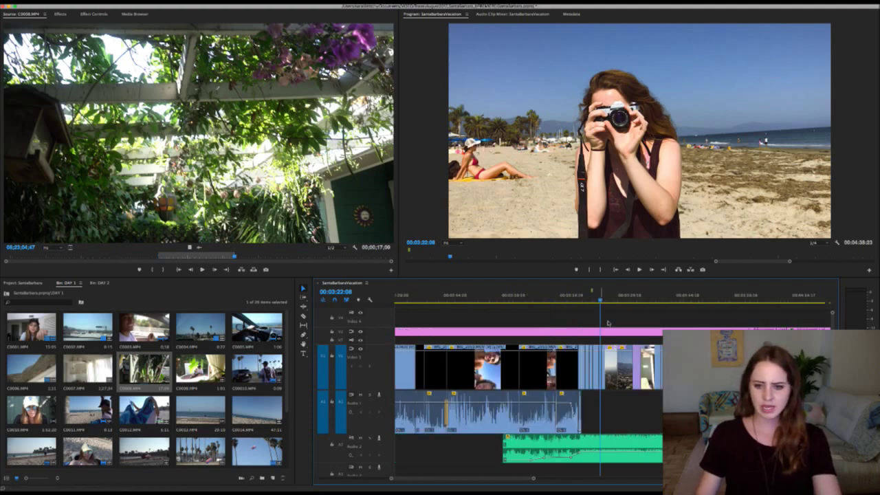
pyautogui.moveTo(601, 297); pyautogui.dragTo(456, 303)
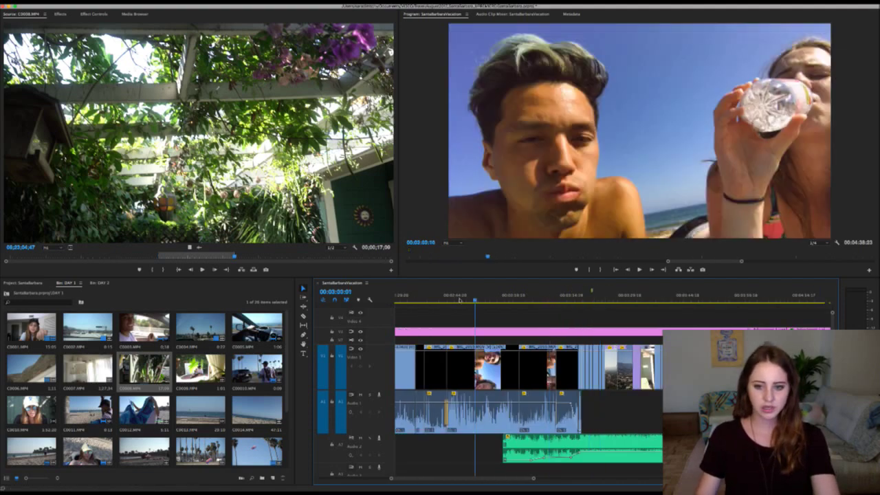
pyautogui.scroll(3, 543, 330)
pyautogui.scroll(5, 543, 330)
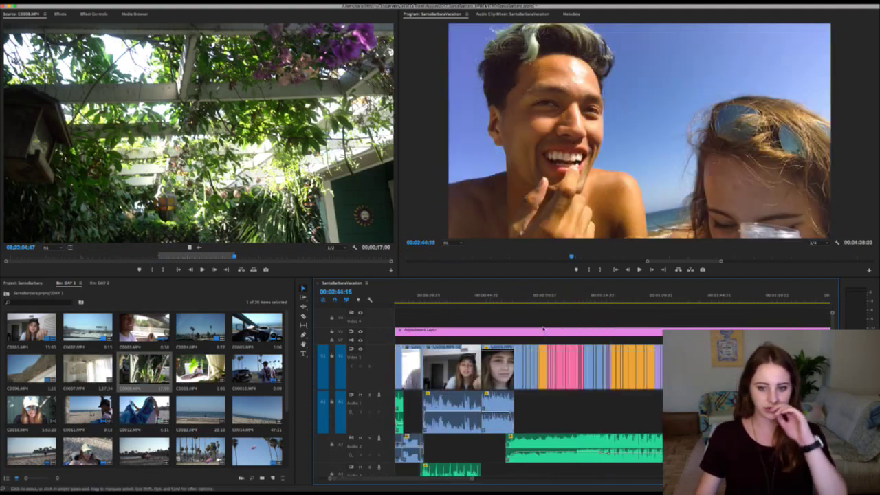
# Step: Return the playhead to the palm-lined street clip at 00:01:11:16
pyautogui.click(558, 295)
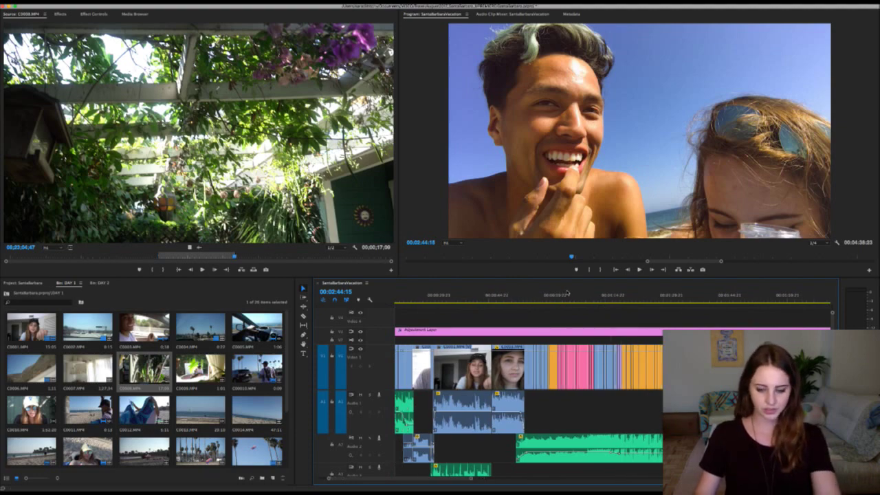
pyautogui.press('=')
pyautogui.moveTo(544, 302); pyautogui.dragTo(548, 301)
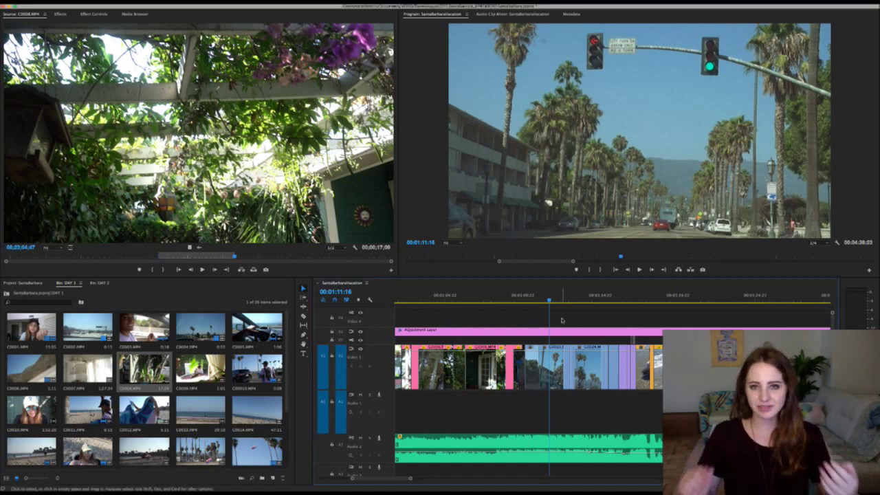
# Step: Play the transition from the garden clip at 00:01:09:23 into the palm-lined driving clips, stopping at 00:01:12:00
pyautogui.press('=')
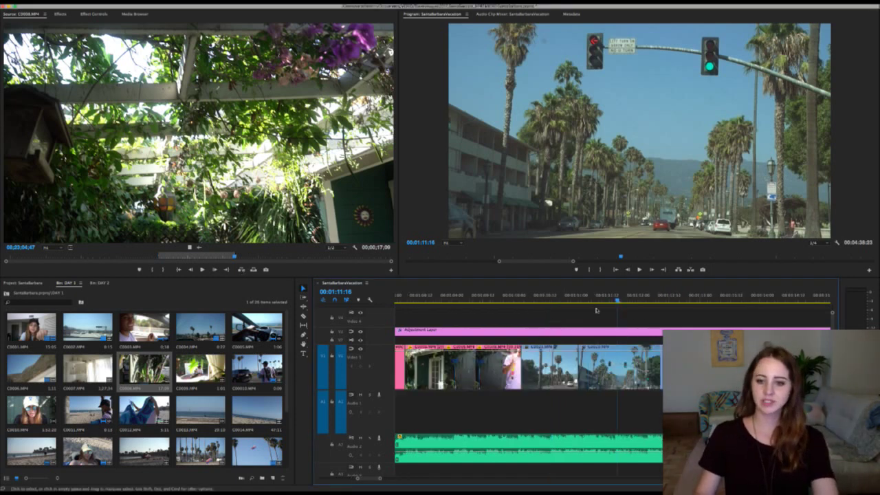
pyautogui.click(586, 299)
pyautogui.click(474, 300)
pyautogui.click(512, 300)
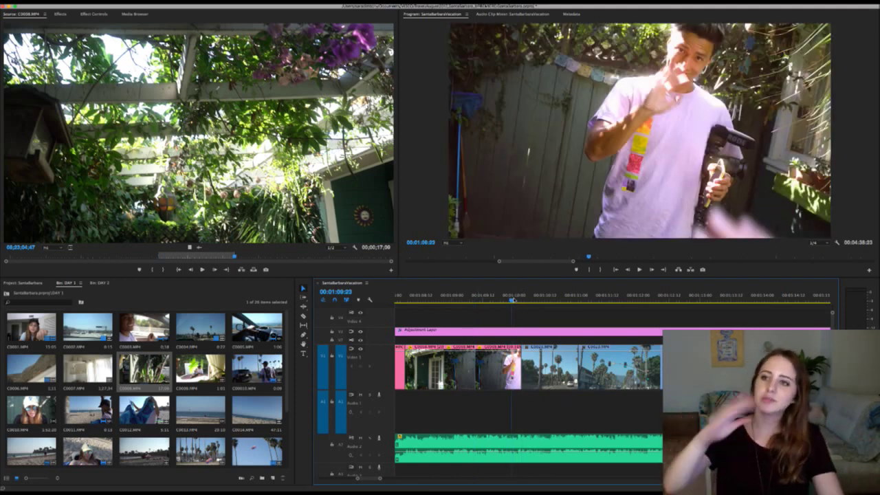
pyautogui.press('space')
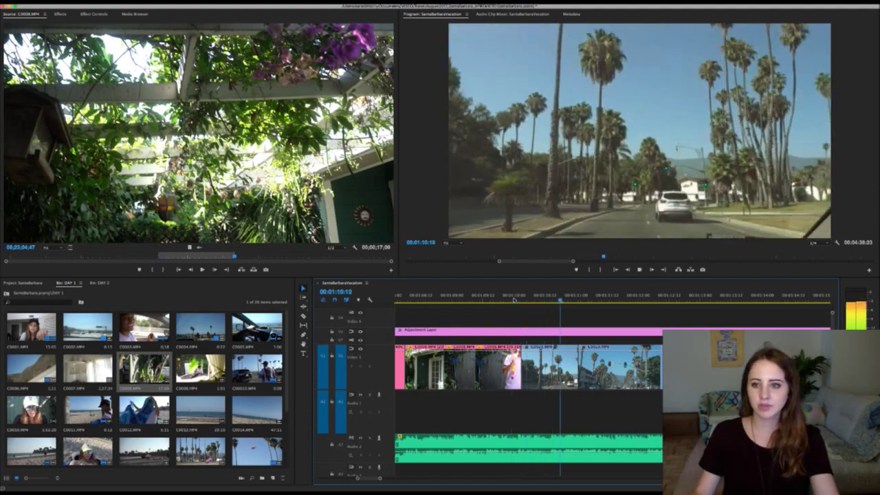
pyautogui.press('space')
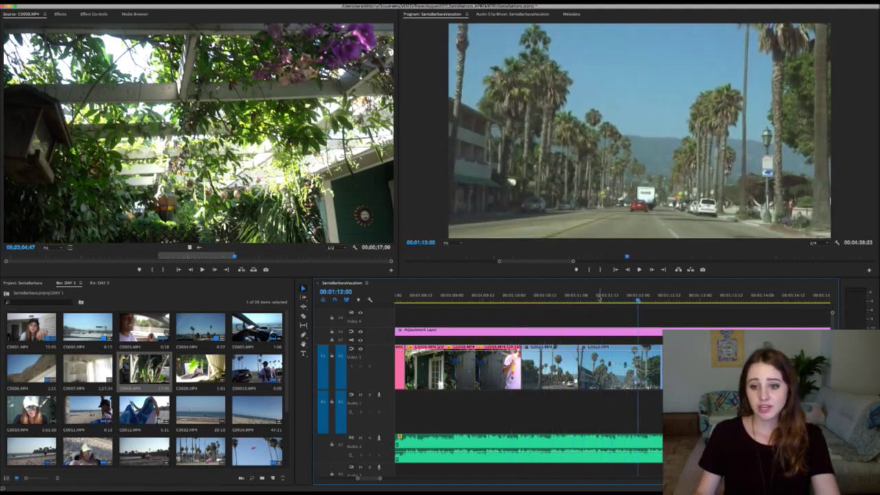
# Step: Select the C0023.MP4 driving clip with the traffic lights and show its effect controls
pyautogui.click(605, 379)
pyautogui.click(102, 15)
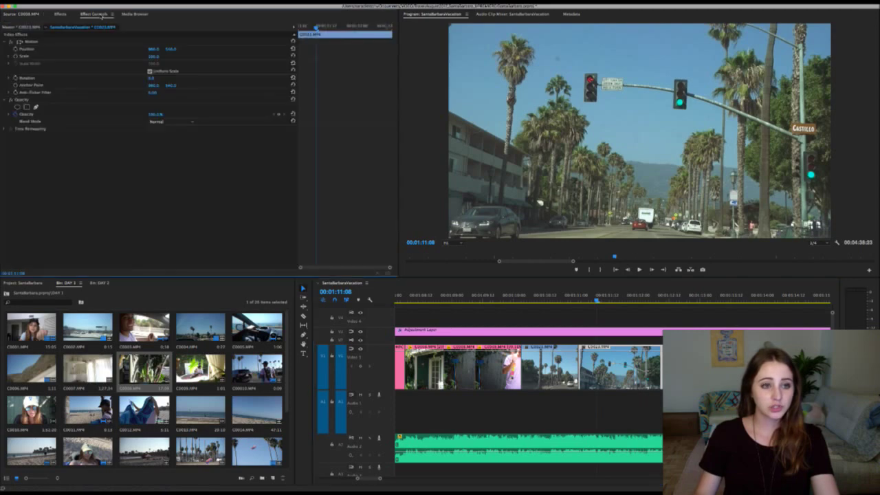
pyautogui.click(57, 14)
pyautogui.click(96, 15)
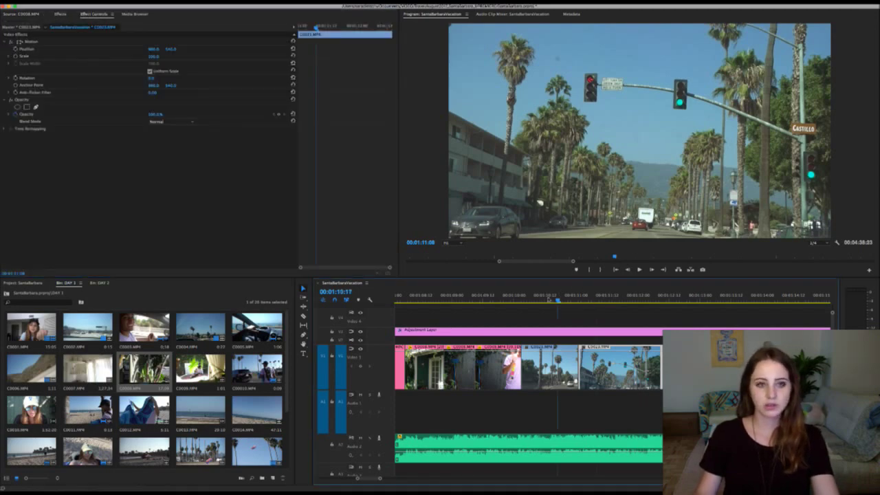
# Step: Play the palm-tree driving clips through to the man beside the car, stopping at 00:01:15:04
pyautogui.click(535, 301)
pyautogui.press('space')
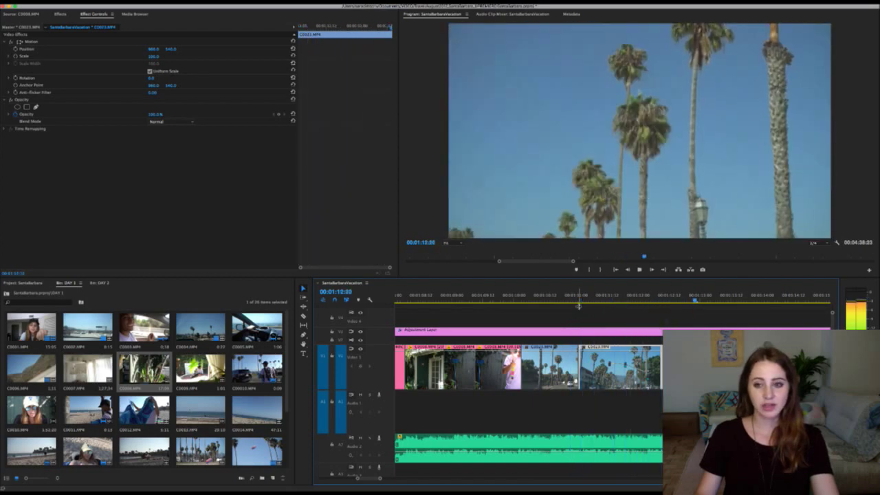
pyautogui.press('space')
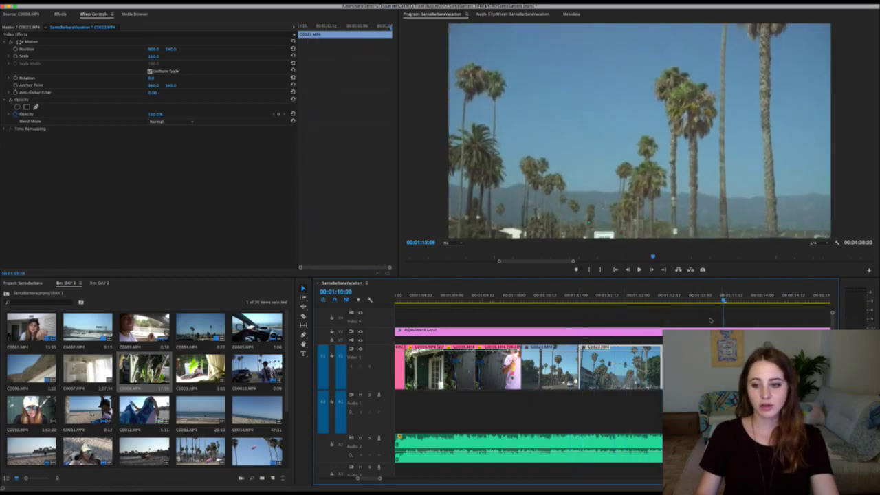
pyautogui.press('space')
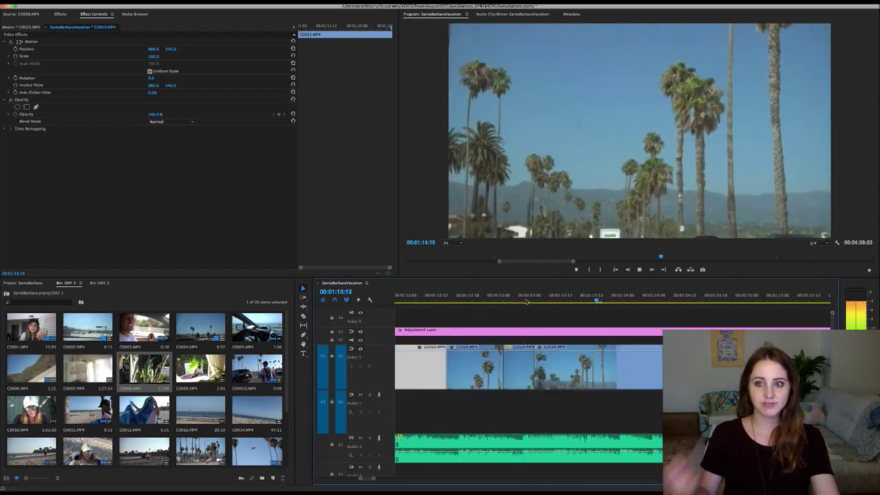
pyautogui.press('space')
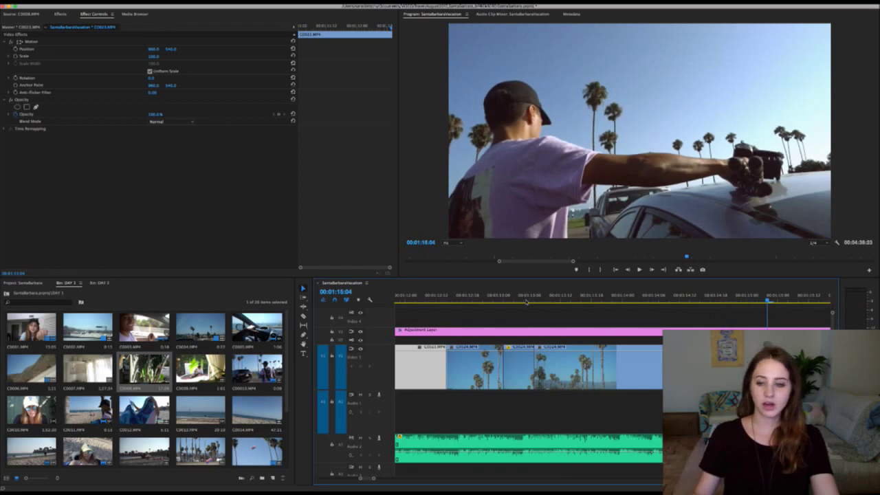
# Step: Replay the palm-tree driving clips and return the playhead to 00:01:13:05
pyautogui.click(537, 295)
pyautogui.press('space')
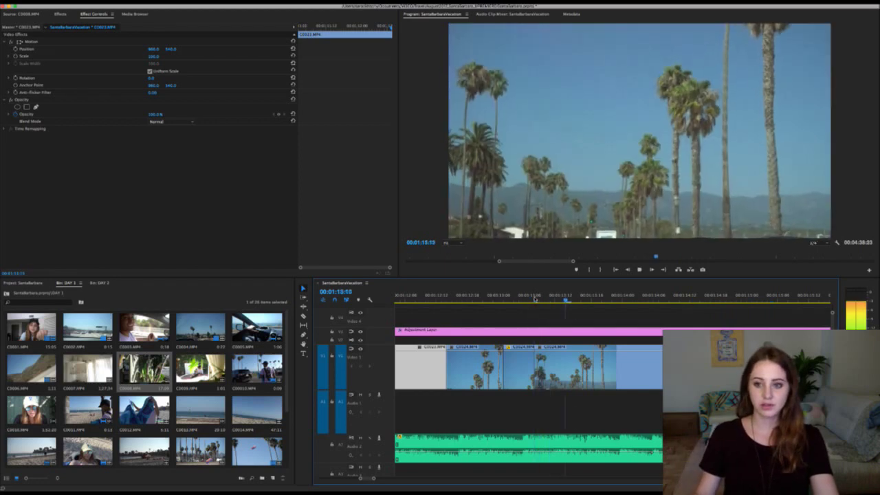
pyautogui.press('space')
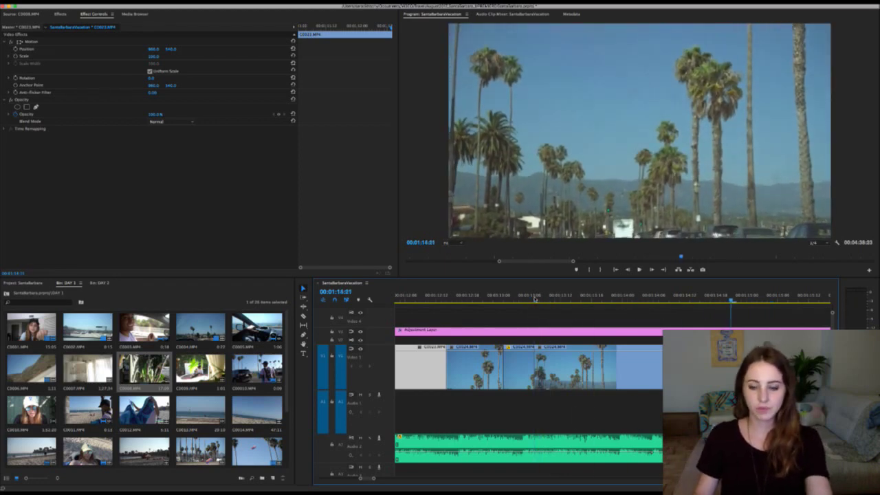
pyautogui.click(535, 297)
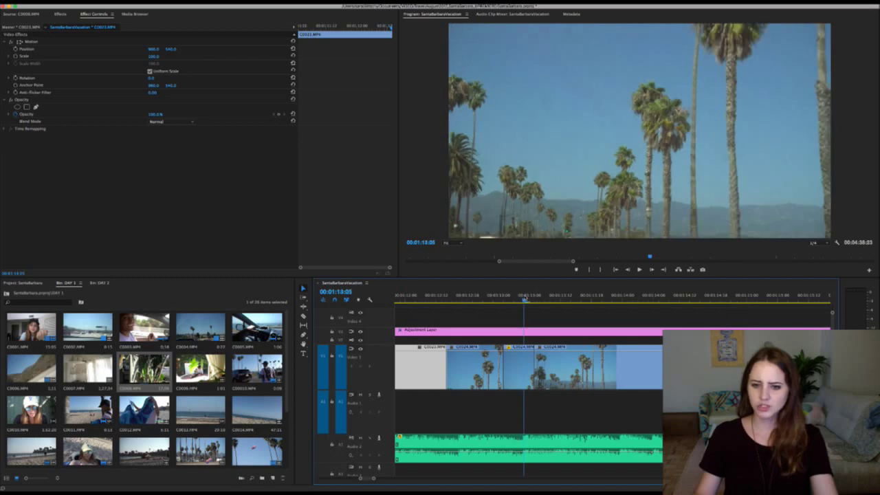
# Step: Select the last C0024.MP4 palm-tree clip and turn on Scale keyframing at its first frame, 00:01:13:07
pyautogui.click(569, 362)
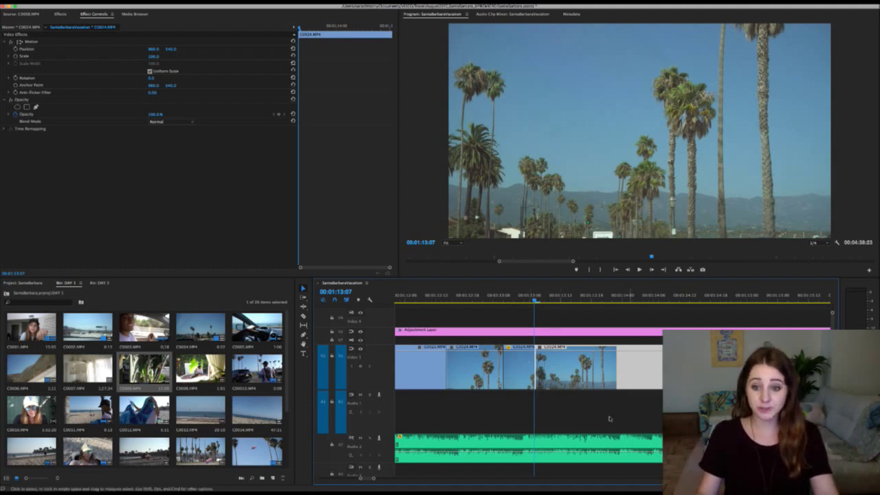
pyautogui.click(539, 298)
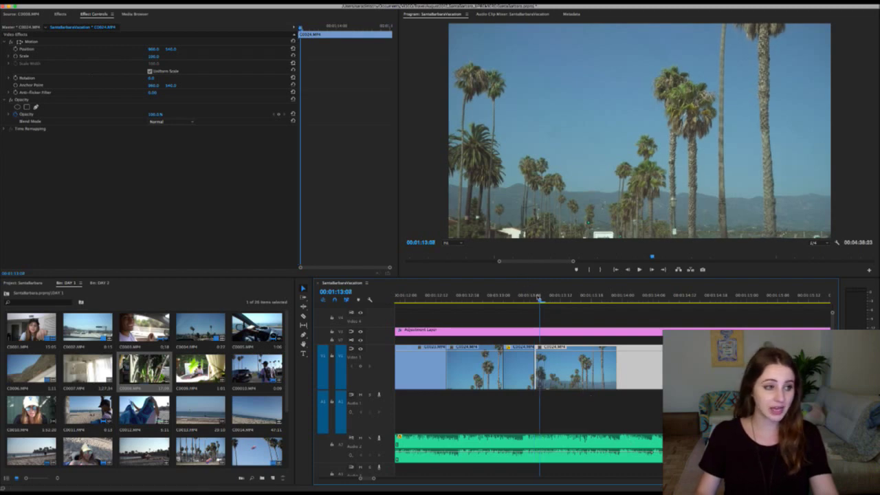
pyautogui.click(535, 299)
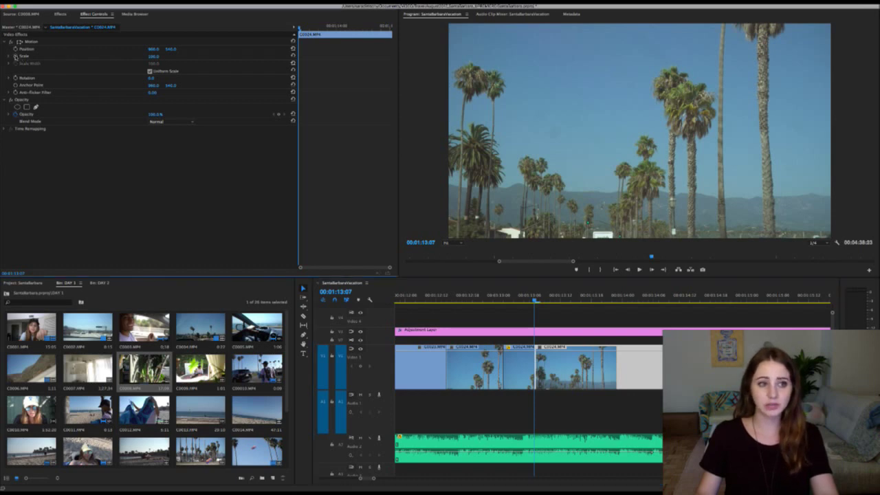
pyautogui.click(15, 56)
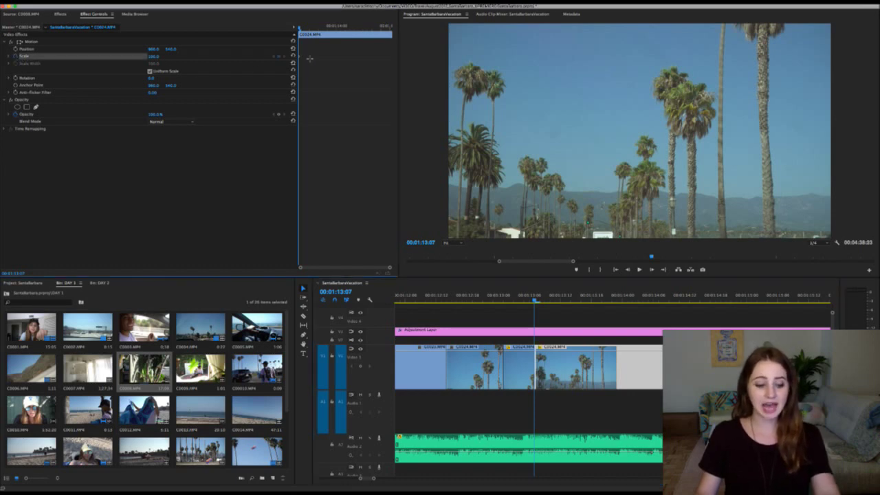
pyautogui.press('=')
pyautogui.press('=')
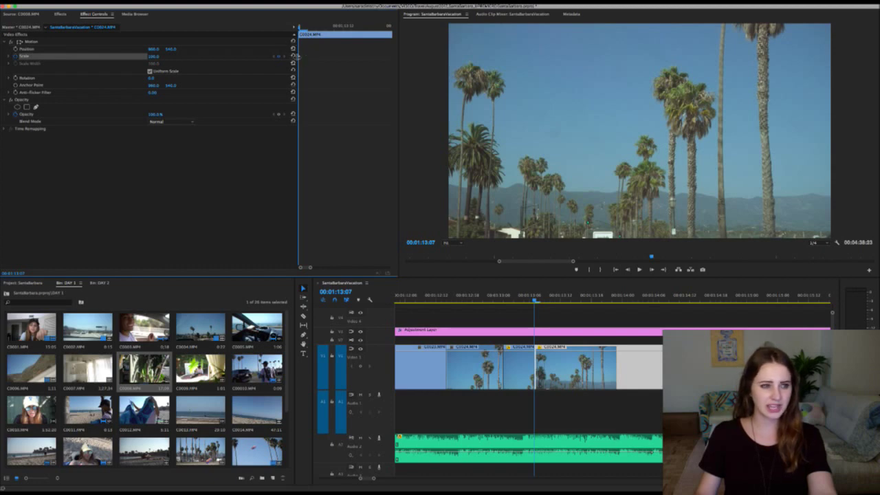
pyautogui.moveTo(300, 59); pyautogui.dragTo(327, 58)
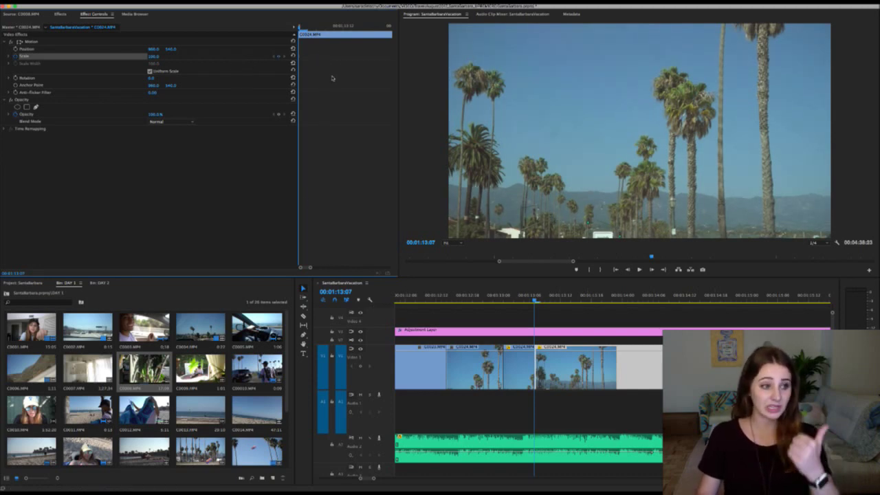
pyautogui.click(184, 61)
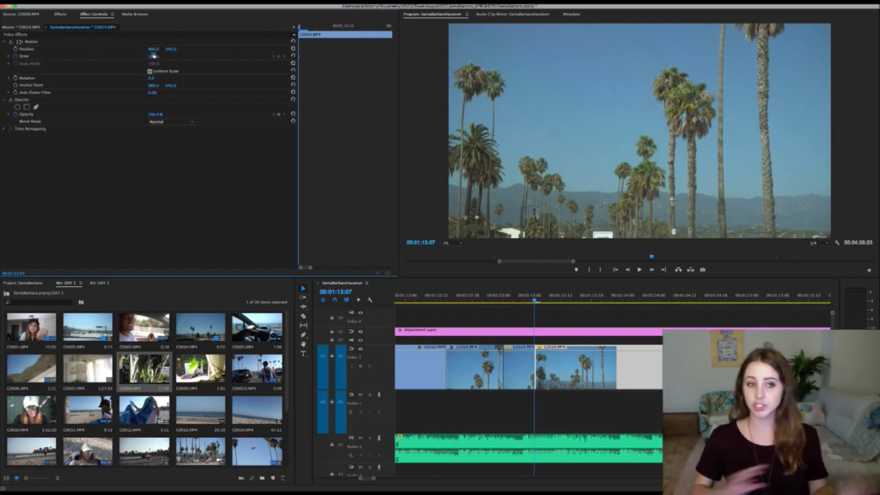
# Step: Add a second Scale keyframe at 00:01:14:15 by enlarging the C0024.MP4 clip
pyautogui.click(689, 295)
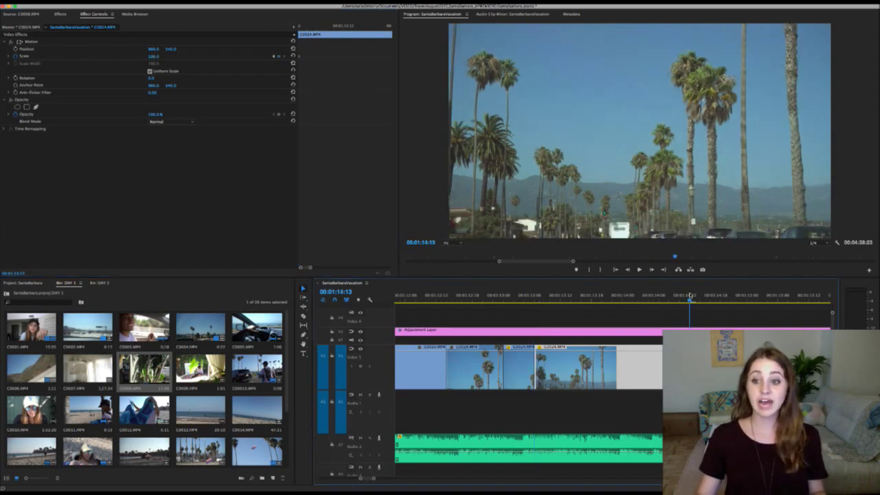
pyautogui.moveTo(691, 295); pyautogui.dragTo(700, 295)
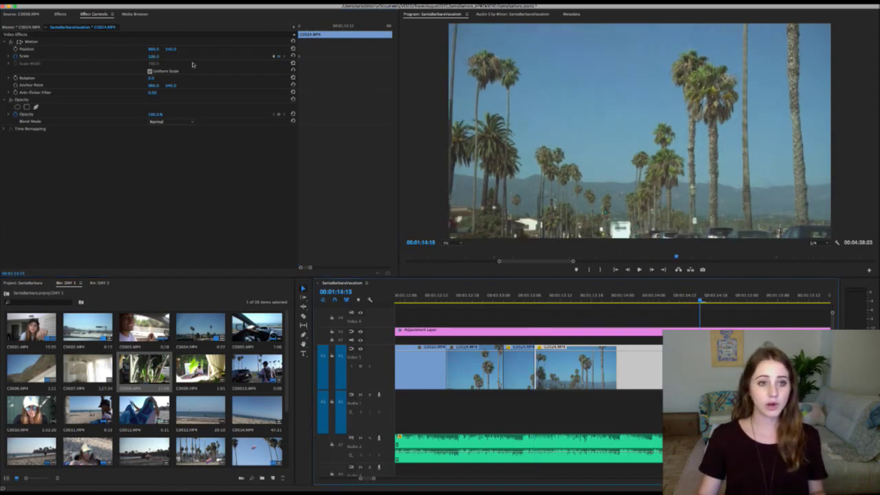
pyautogui.moveTo(152, 55); pyautogui.dragTo(157, 53)
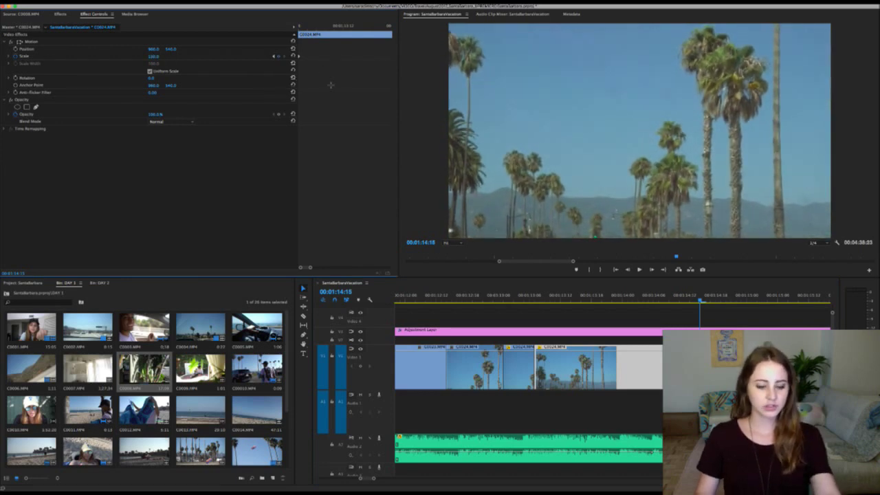
pyautogui.press('\\')
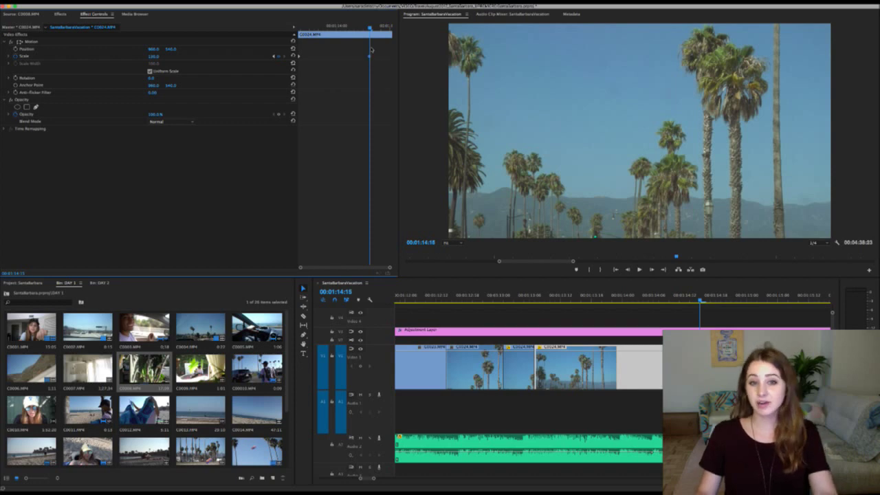
# Step: Move the second Scale keyframe to the end of the C0024.MP4 clip and play the zoom
pyautogui.press('Up')
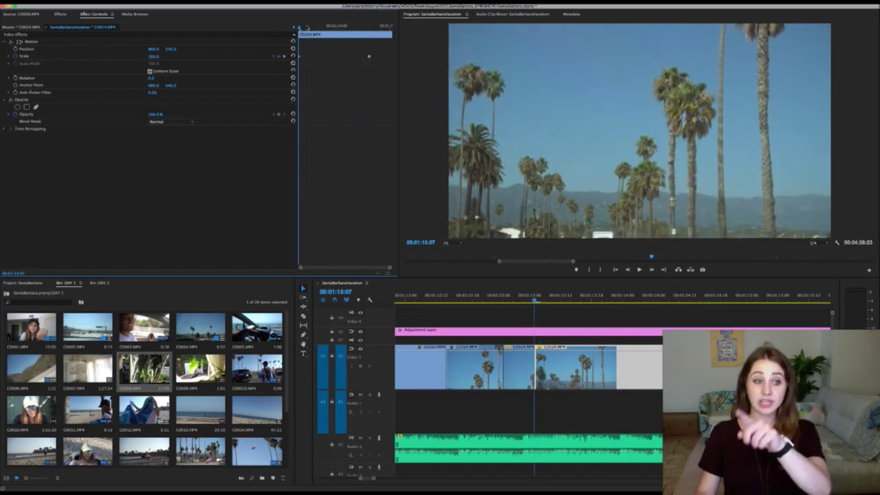
pyautogui.moveTo(312, 27); pyautogui.dragTo(376, 36)
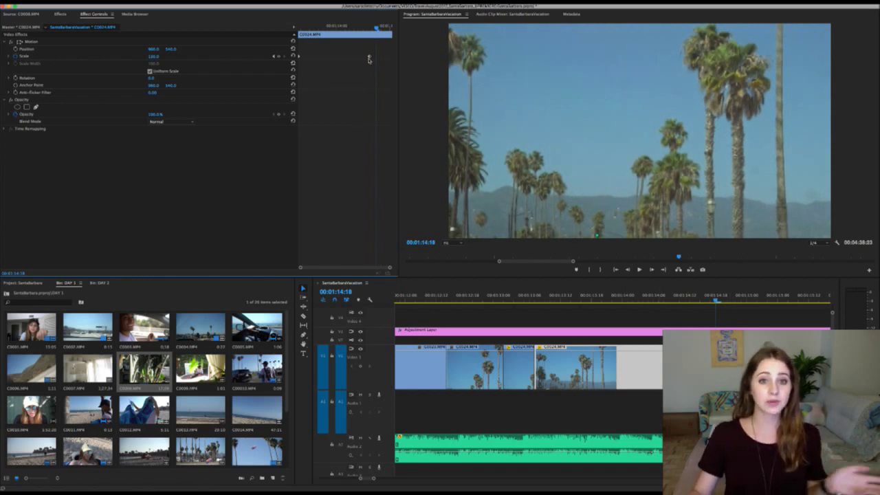
pyautogui.moveTo(369, 59); pyautogui.dragTo(391, 57)
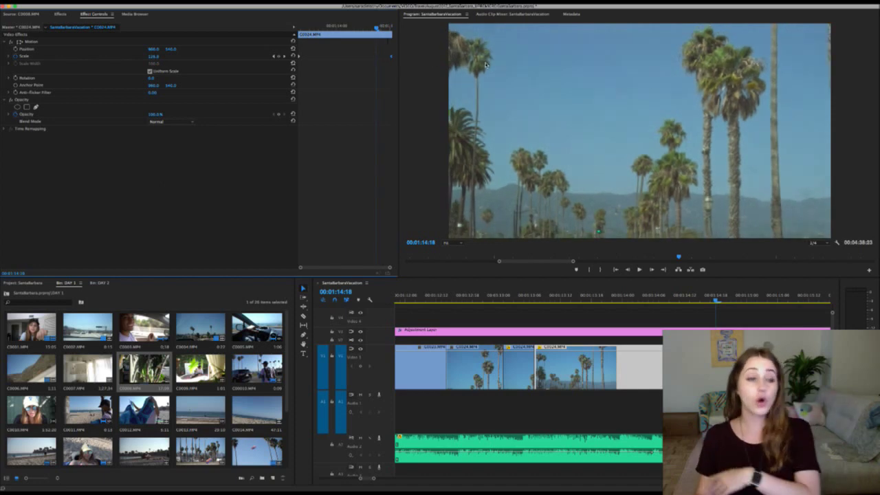
pyautogui.click(529, 297)
pyautogui.press('space')
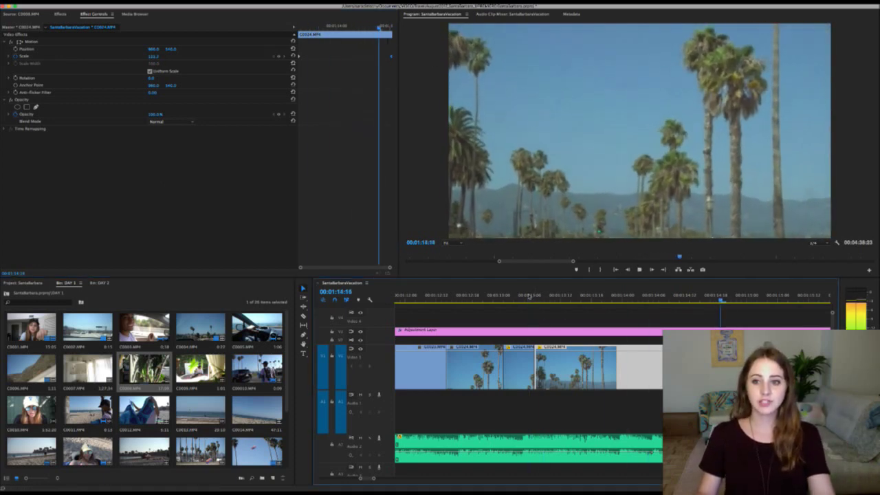
pyautogui.click(535, 297)
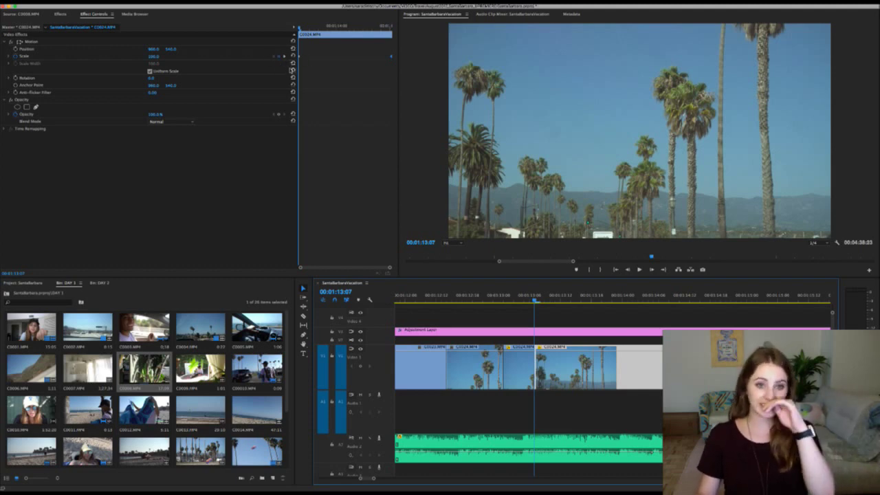
# Step: Increase the Scale value at the clip's end keyframe for a stronger zoom and play the result
pyautogui.click(284, 57)
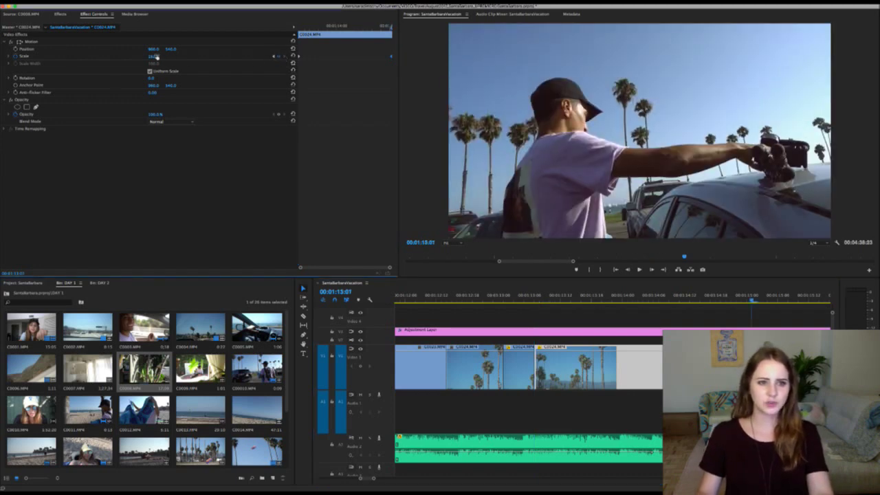
pyautogui.click(272, 55)
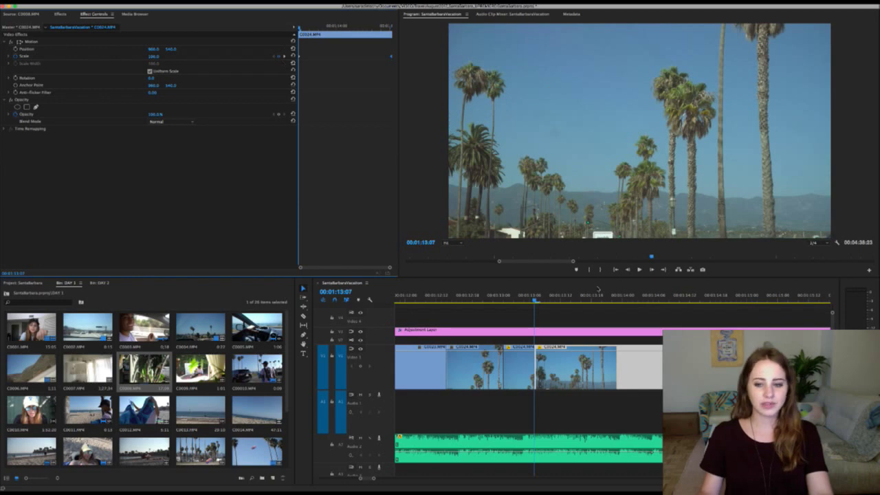
pyautogui.click(527, 298)
pyautogui.press('space')
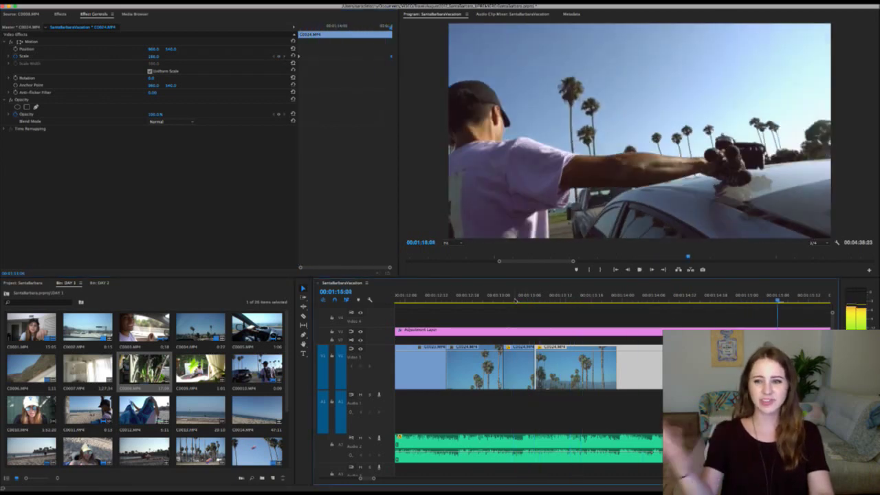
pyautogui.press('space')
# Step: Delete the C0024.MP4 clip's Scale keyframes and return the playhead to 00:01:13:07
pyautogui.click(623, 300)
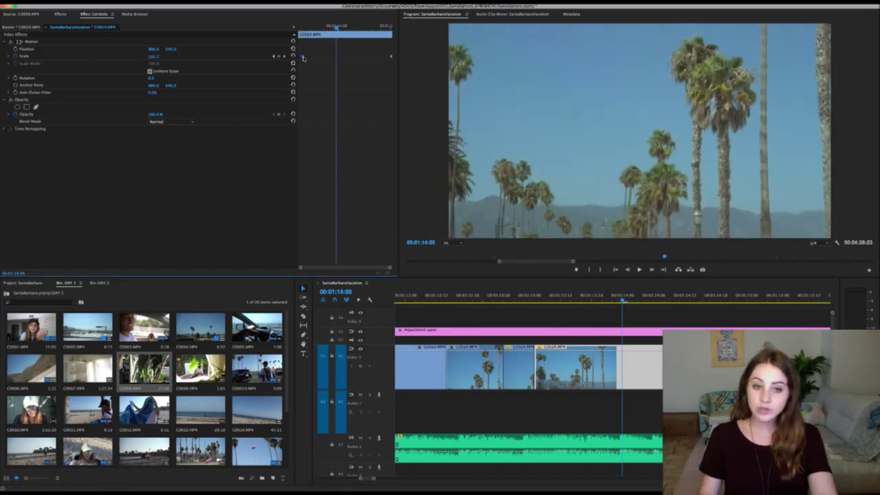
pyautogui.moveTo(314, 61); pyautogui.dragTo(347, 62)
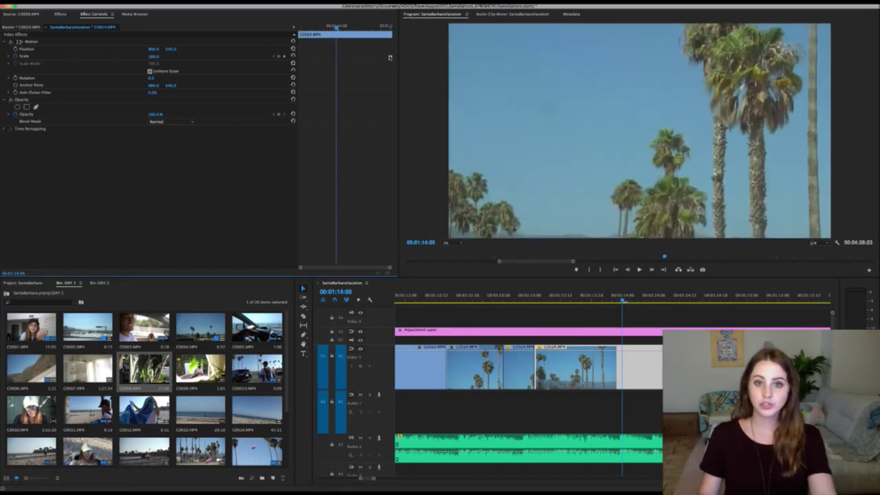
pyautogui.click(535, 300)
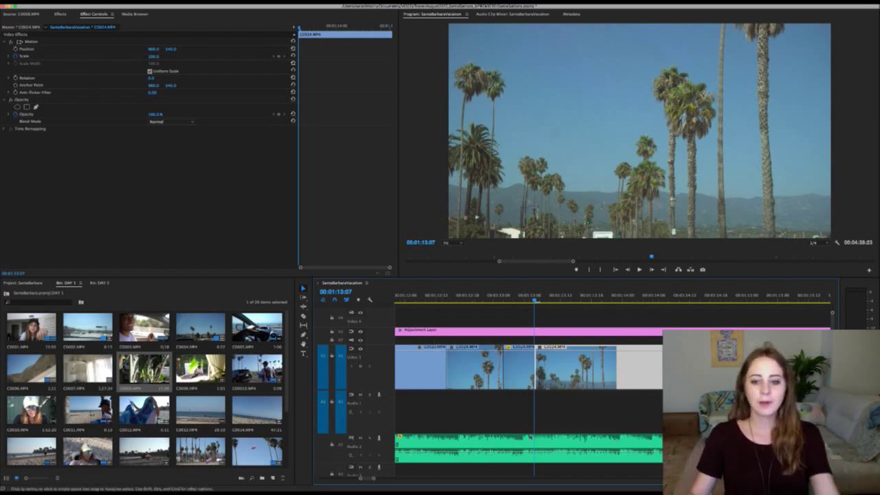
# Step: Try adjusting the volume line of the Feels.mp3 music clip on Audio 2, and undo the change
pyautogui.scroll(3, 530, 438)
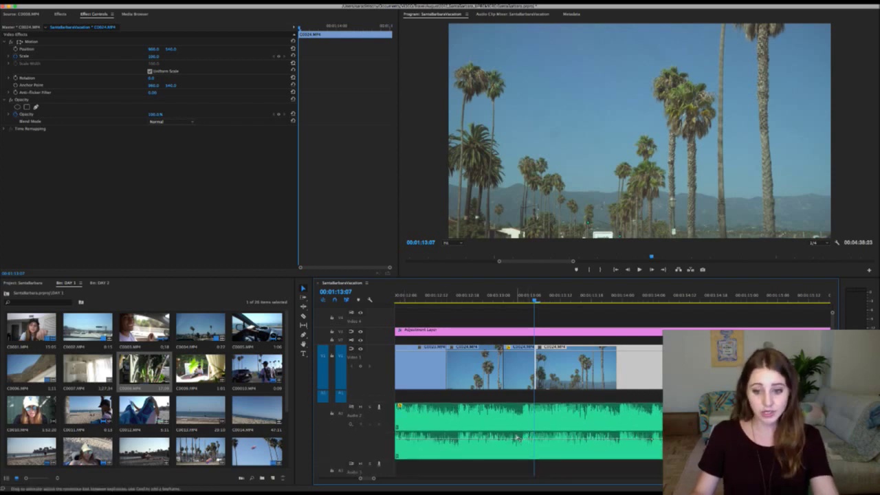
pyautogui.click(516, 437)
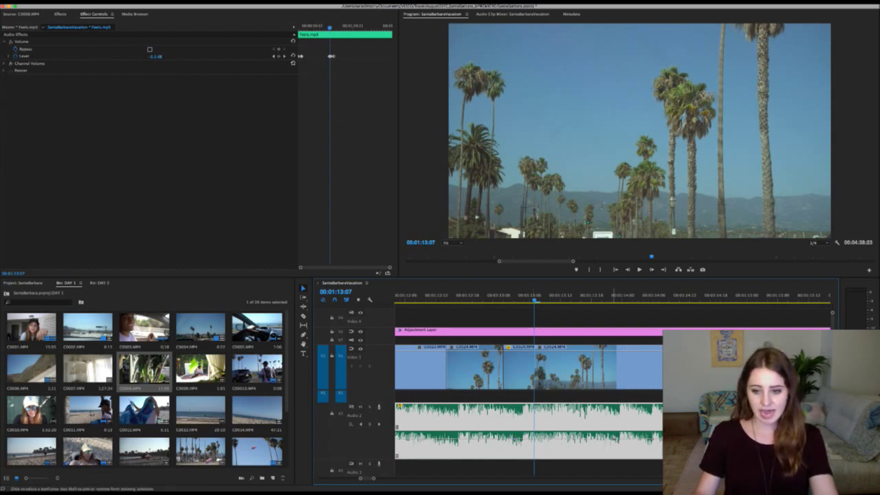
pyautogui.moveTo(611, 439); pyautogui.dragTo(619, 455)
pyautogui.press('super+z')
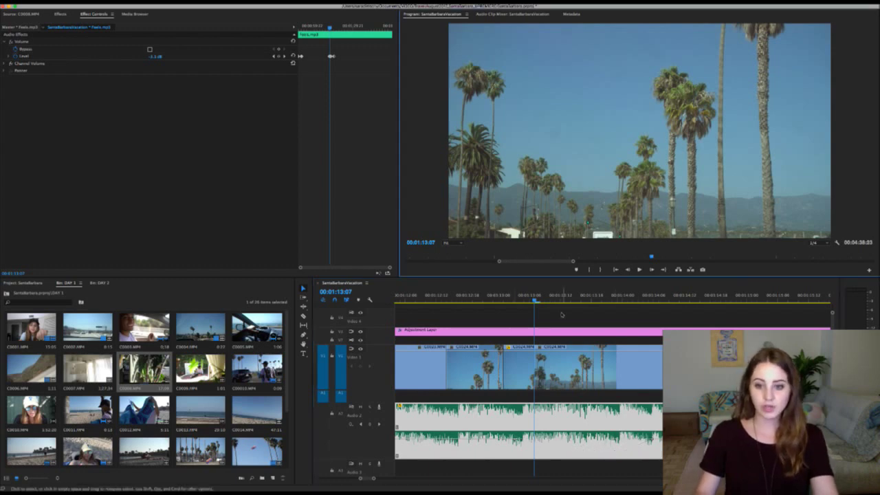
# Step: Keyframe the C0024.MP4 clip's Position at its start and at 00:01:13:20, sliding the picture about half a frame to the left
pyautogui.click(572, 364)
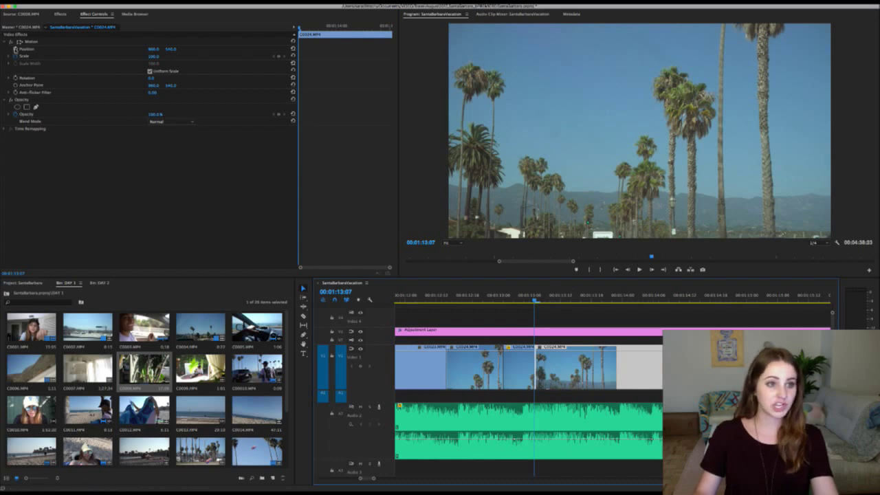
pyautogui.click(22, 49)
pyautogui.click(327, 26)
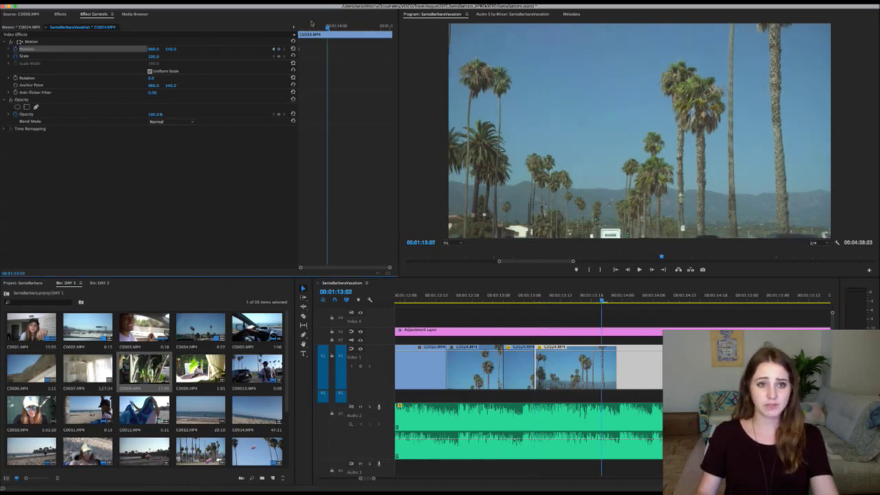
pyautogui.moveTo(160, 50); pyautogui.dragTo(155, 50)
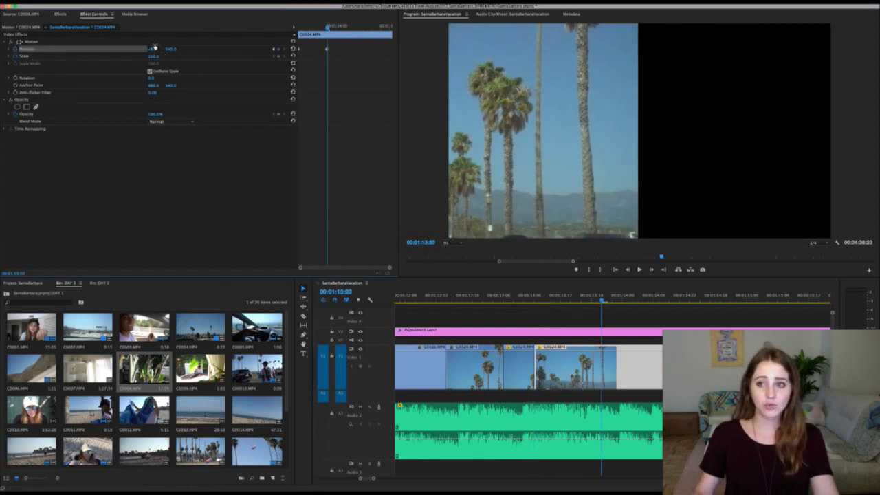
# Step: Move the second Position keyframe to 00:01:14:09 and play the sliding motion
pyautogui.moveTo(332, 49); pyautogui.dragTo(356, 49)
pyautogui.click(523, 292)
pyautogui.press('space')
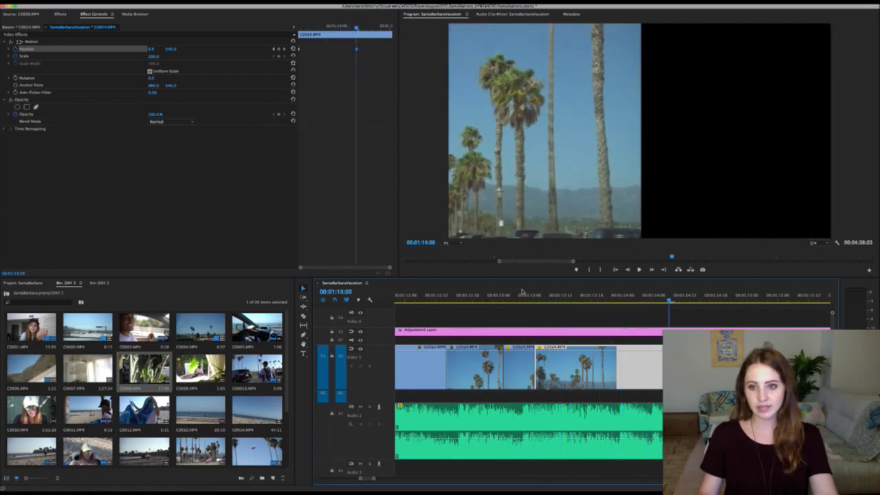
# Step: Remove the Position keyframes from the C0024.MP4 clip to restore its centred framing
pyautogui.click(356, 48)
pyautogui.click(296, 49)
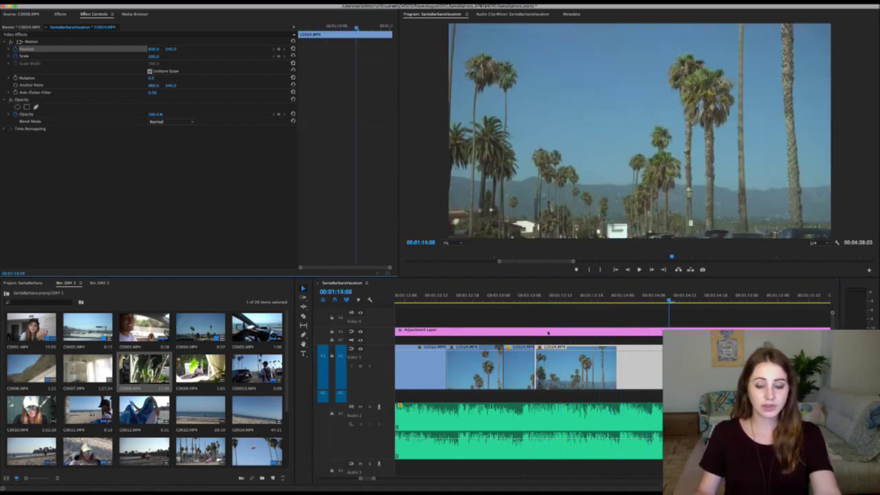
# Step: Add two Opacity keyframes to the C0024.MP4 clip, raise the second one back to 100%, and play the result
pyautogui.click(563, 374)
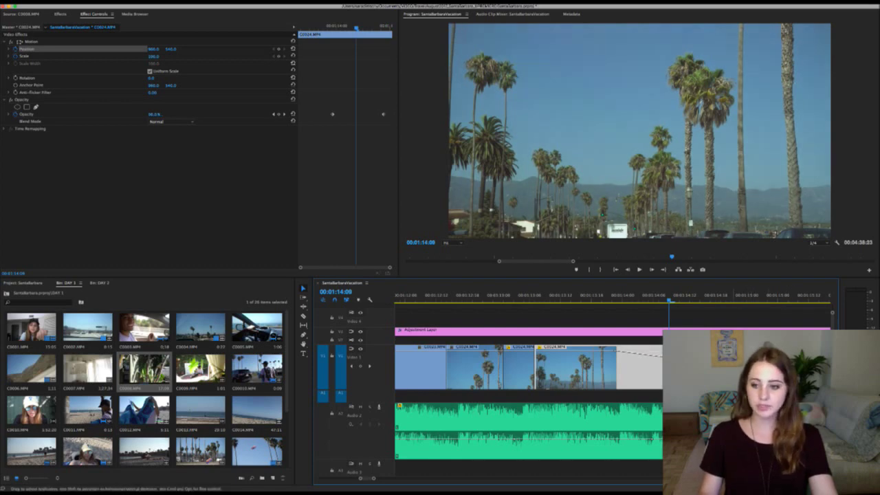
pyautogui.moveTo(675, 354); pyautogui.dragTo(675, 320)
pyautogui.press('space')
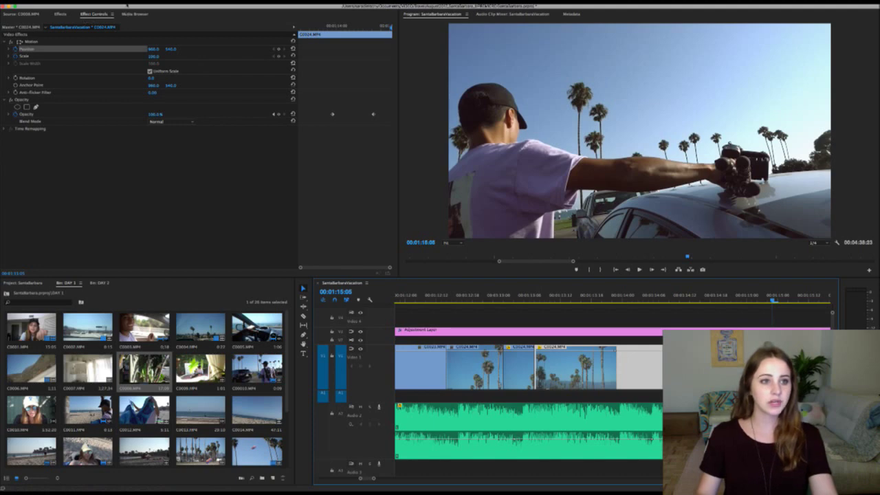
# Step: Deselect the C0024.MP4 clip and look over the coloured clip groups across the whole sequence
pyautogui.click(53, 80)
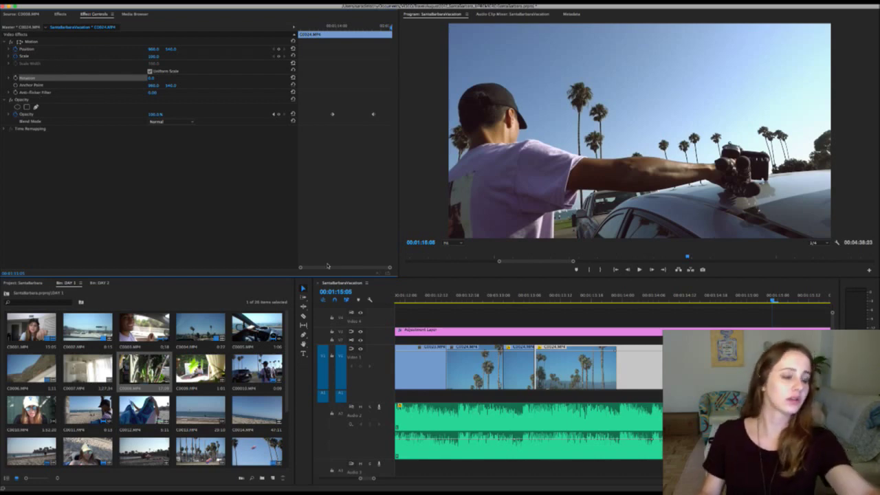
pyautogui.click(602, 321)
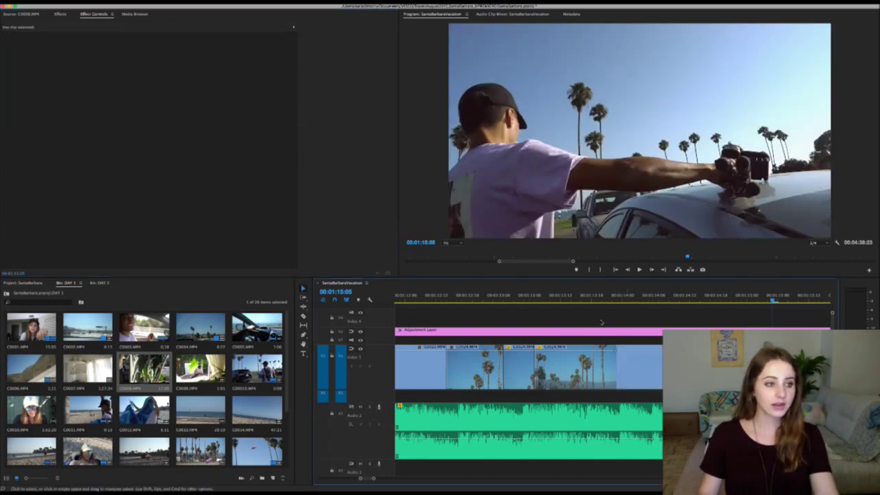
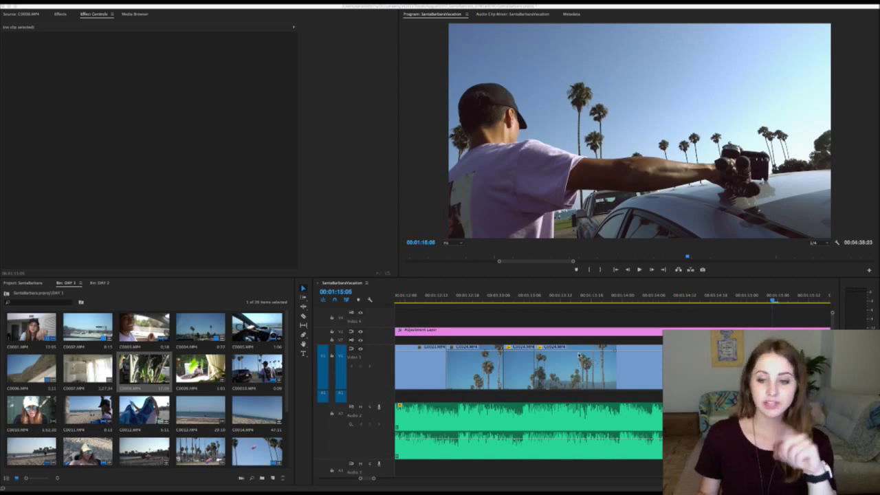
pyautogui.click(591, 317)
pyautogui.press('-')
pyautogui.press('-')
pyautogui.press('-')
pyautogui.press('-')
pyautogui.press('-')
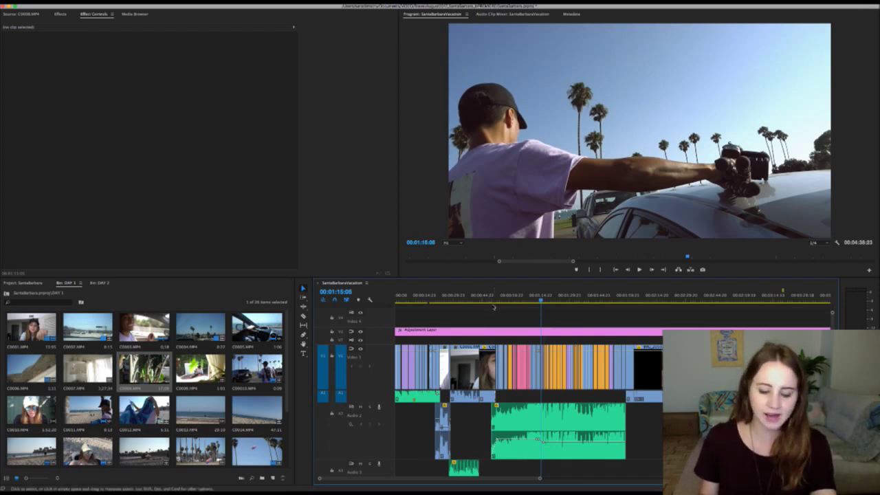
pyautogui.press('-')
pyautogui.press('-')
pyautogui.press('=')
pyautogui.press('=')
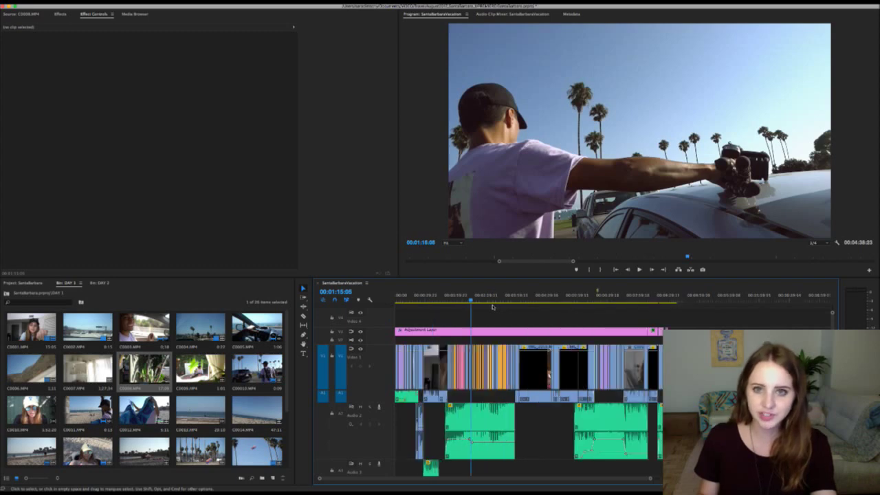
# Step: Scrub the sequence to the beach shot at 00:01:33:03
pyautogui.moveTo(492, 307); pyautogui.dragTo(577, 300)
pyautogui.moveTo(477, 262); pyautogui.dragTo(462, 256)
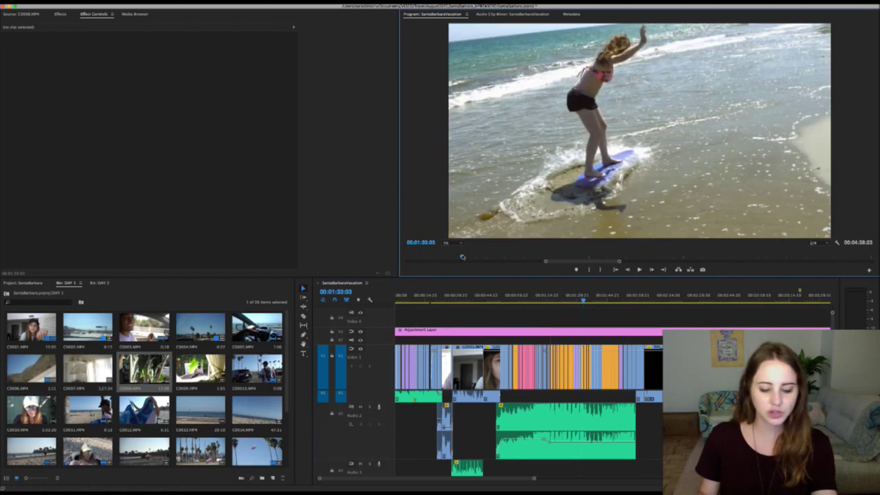
pyautogui.click(553, 313)
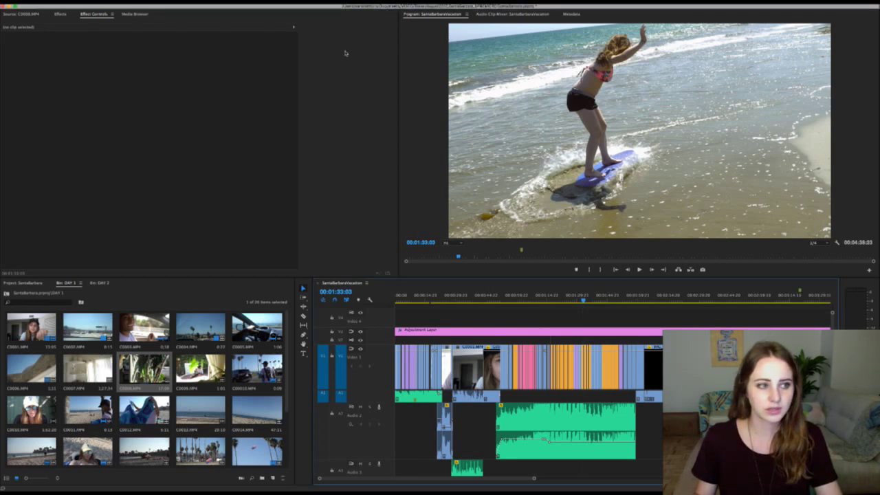
pyautogui.hotkey('shift', '3')
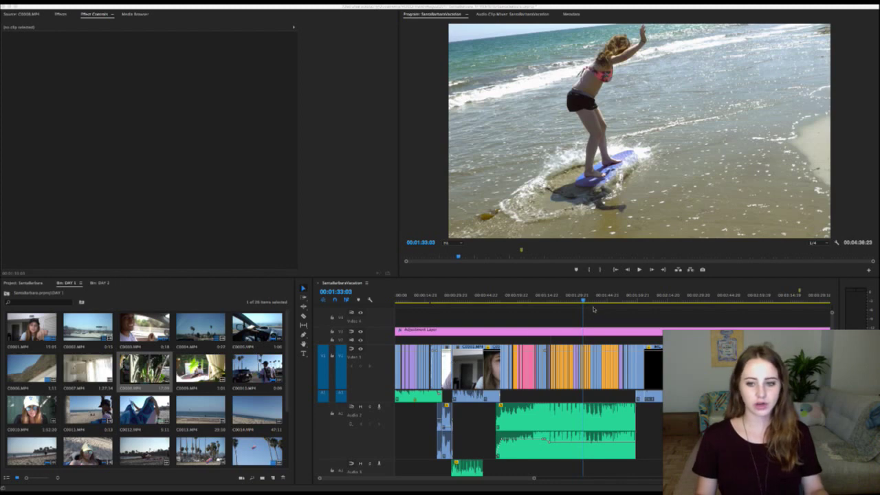
# Step: Move the playhead to 00:02:13:05 and select the rotated phone clip there to view its effect settings
pyautogui.click(662, 296)
pyautogui.press('=')
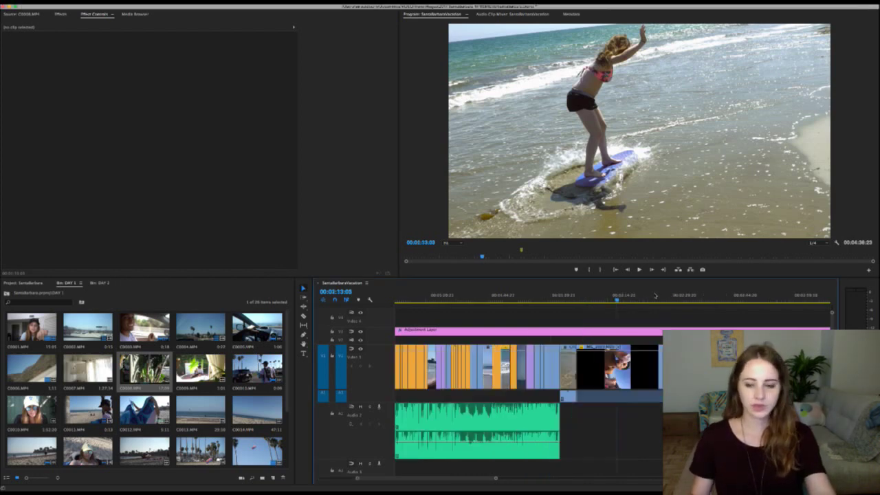
pyautogui.press('=')
pyautogui.click(677, 365)
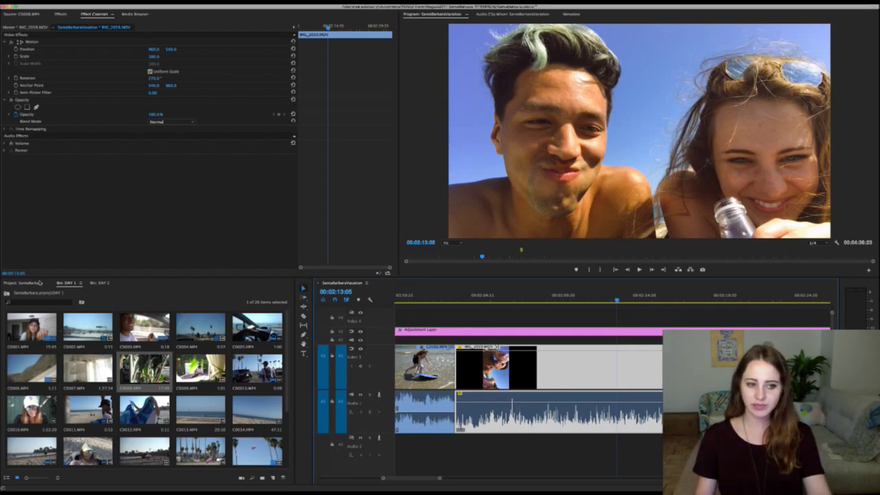
# Step: Show the project's root list and briefly expand and collapse the DAY 1 and DAY 2 bins
pyautogui.click(26, 283)
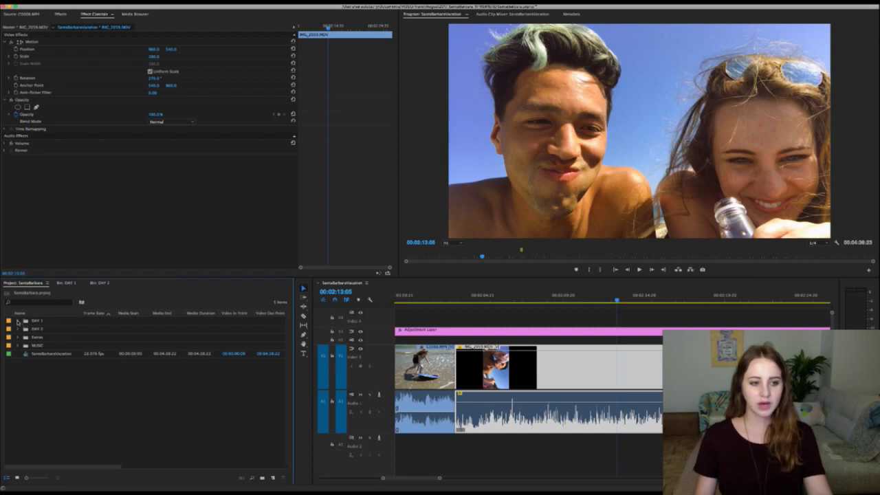
pyautogui.click(17, 321)
pyautogui.click(18, 320)
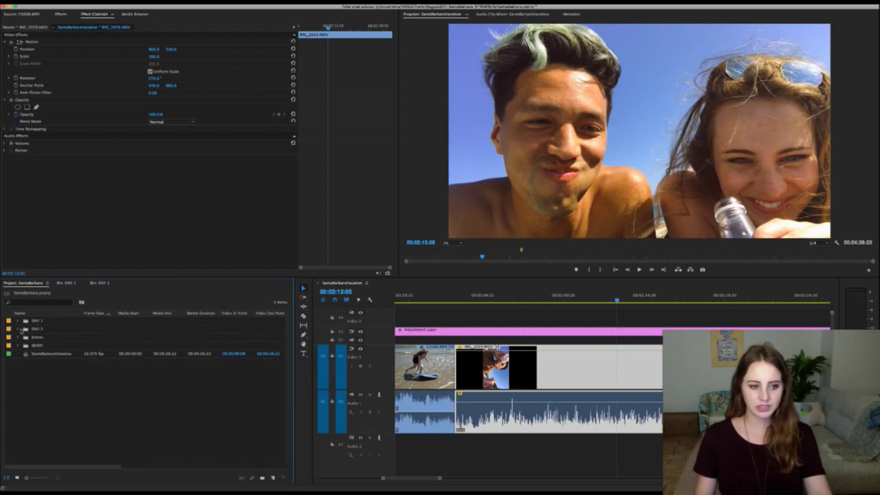
pyautogui.click(18, 329)
pyautogui.click(18, 329)
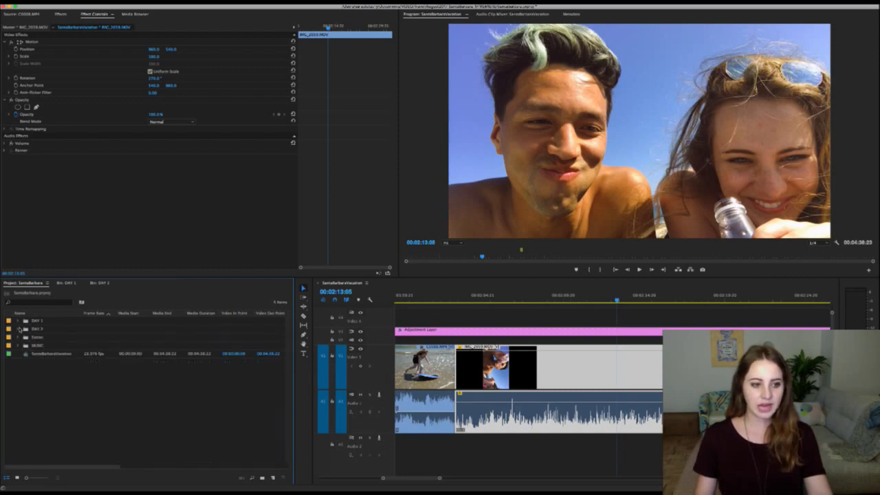
# Step: View the footage in the DAY 2 and DAY 1 bins, enlarging the DAY 1 clip thumbnails
pyautogui.click(65, 283)
pyautogui.click(99, 283)
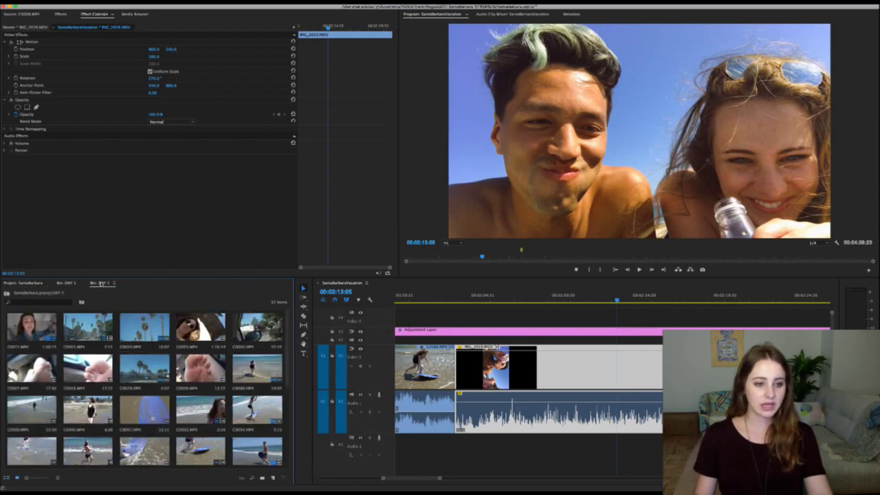
pyautogui.click(67, 283)
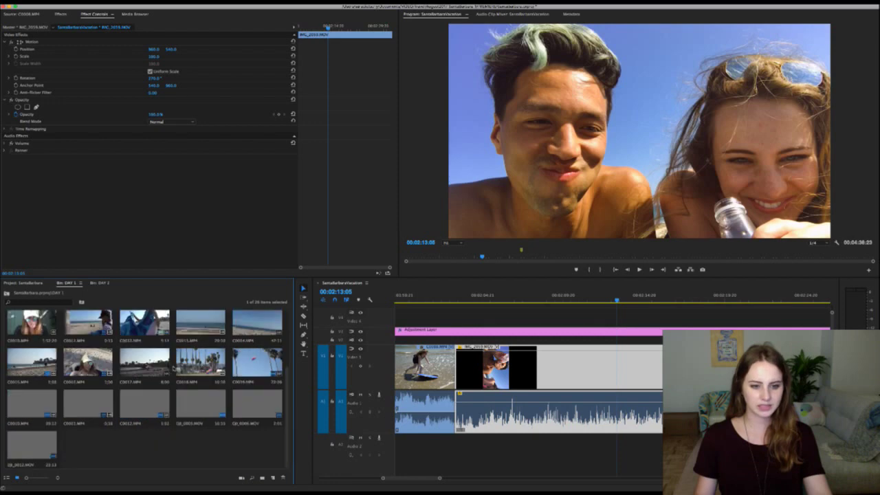
pyautogui.moveTo(26, 478); pyautogui.dragTo(32, 479)
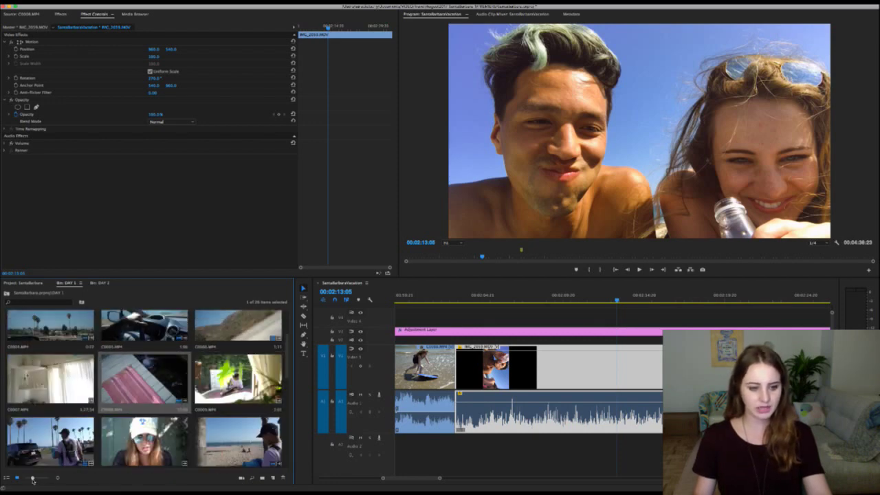
# Step: Expand DAY 1 in the project list and select its two pink-labelled clips, followed by its orange-labelled 119.88 fps clips
pyautogui.click(17, 281)
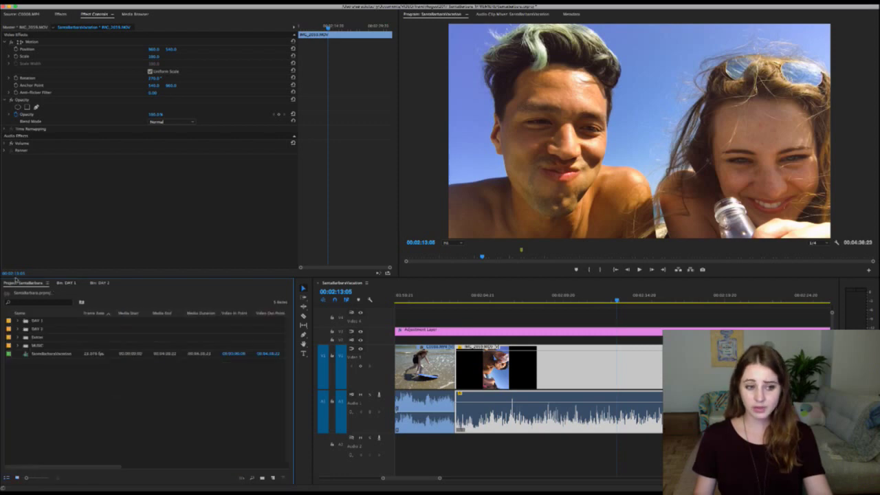
pyautogui.click(18, 320)
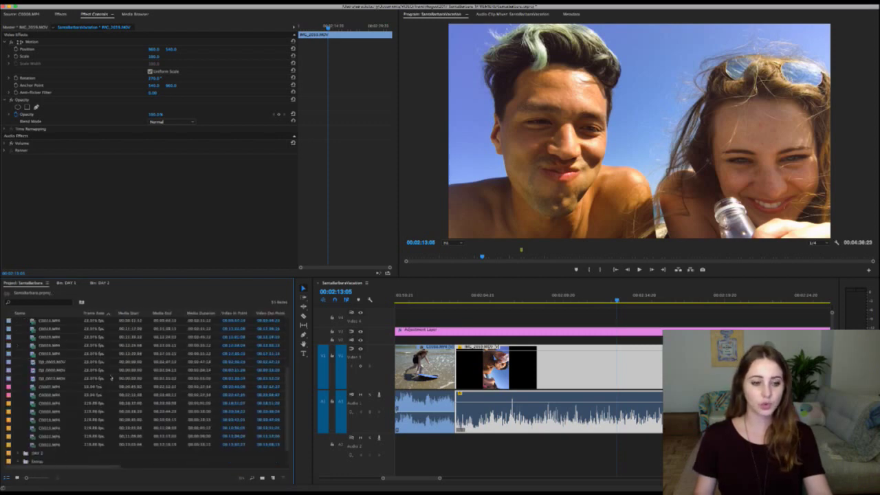
pyautogui.scroll(-1, 67, 384)
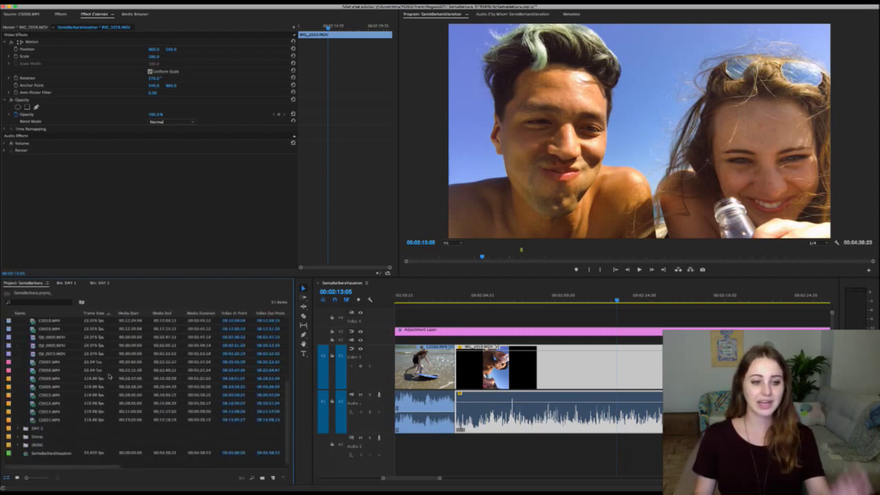
pyautogui.click(50, 372)
pyautogui.click(48, 363)
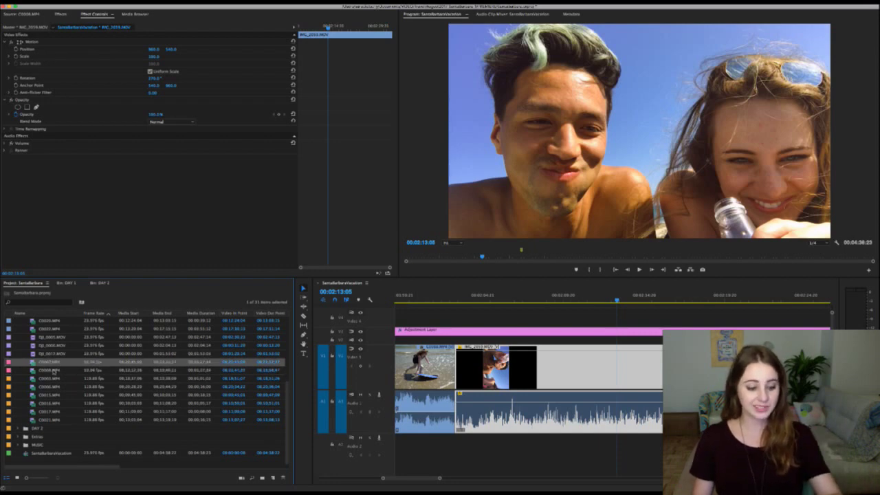
pyautogui.keyDown('shift'); pyautogui.click(54, 371); pyautogui.keyUp('shift')
pyautogui.click(50, 378)
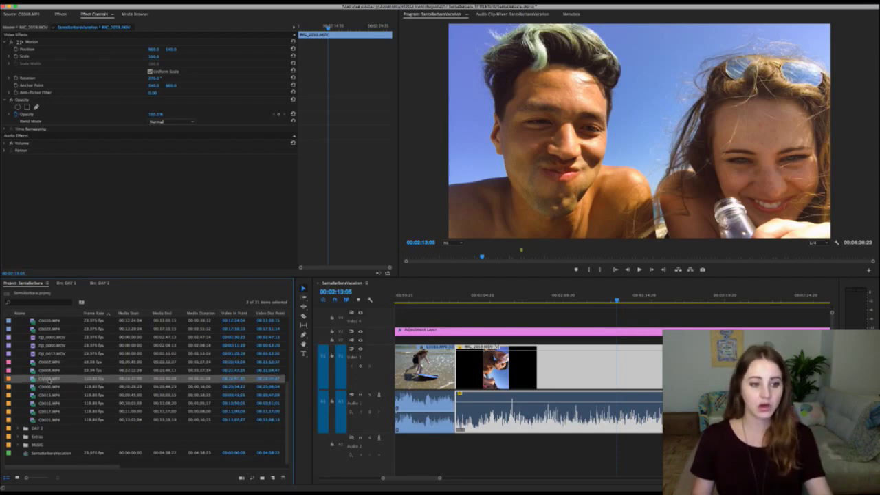
pyautogui.keyDown('shift'); pyautogui.click(52, 420); pyautogui.keyUp('shift')
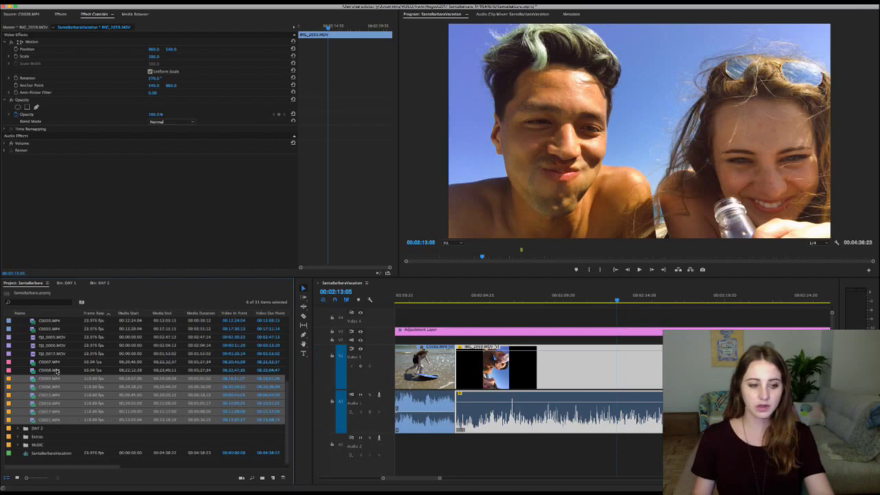
# Step: Try placing the first 119.88 fps clip above the adjustment layer near 00:02:10, scrub past it, and undo the placement
pyautogui.click(56, 371)
pyautogui.moveTo(41, 381); pyautogui.dragTo(568, 314)
pyautogui.click(565, 296)
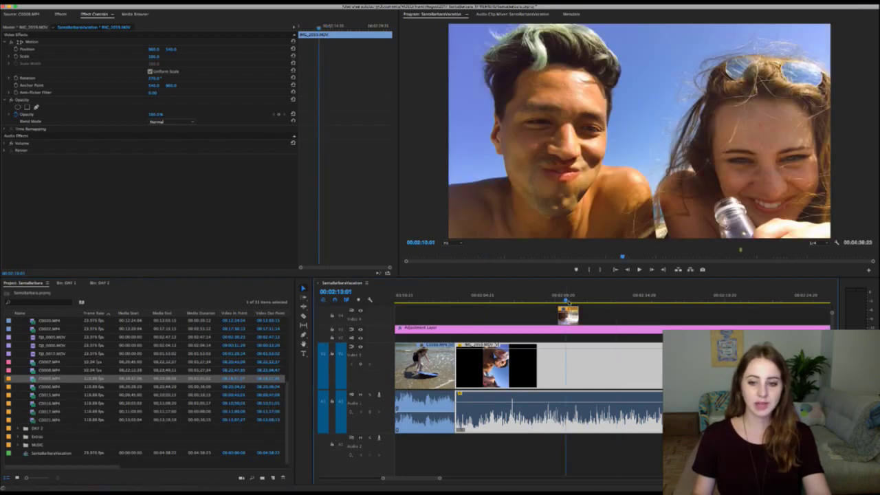
pyautogui.moveTo(575, 296); pyautogui.dragTo(592, 296)
pyautogui.hotkey('ctrl', 'z')
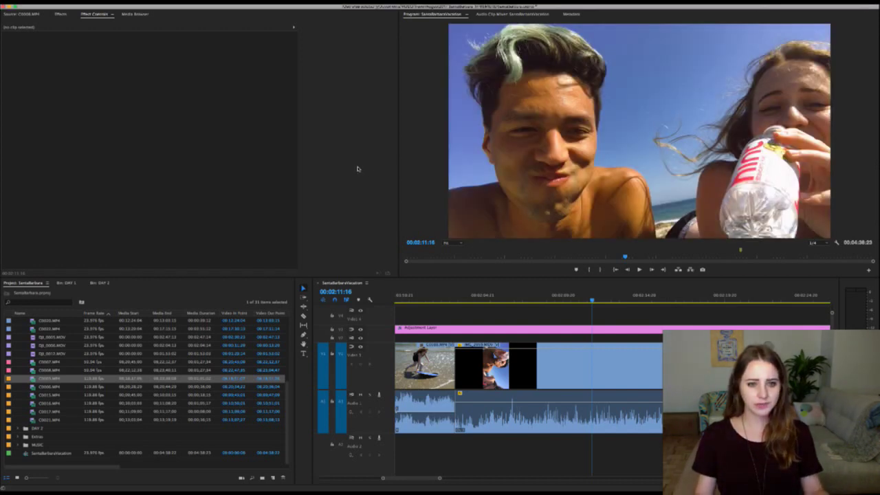
pyautogui.click(94, 129)
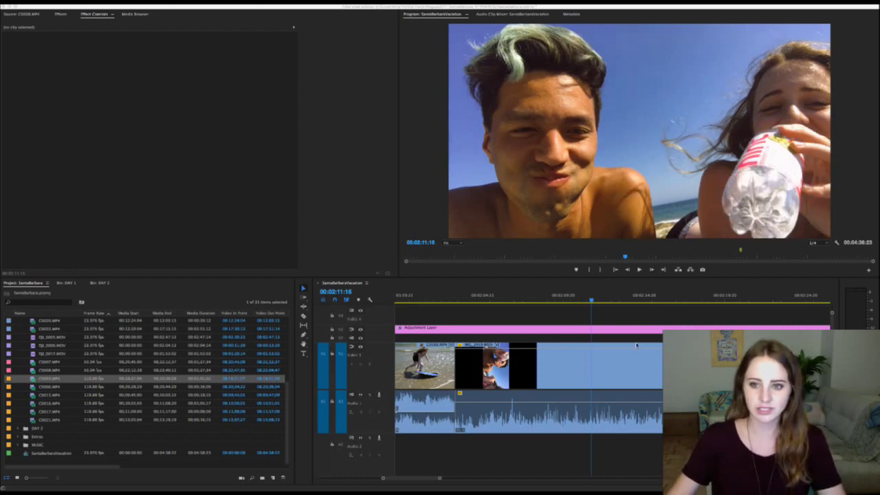
# Step: Move the playhead to the beach clip at 00:01:46:21 and look closely at the neighbouring clips
pyautogui.scroll(3, 541, 313)
pyautogui.click(509, 301)
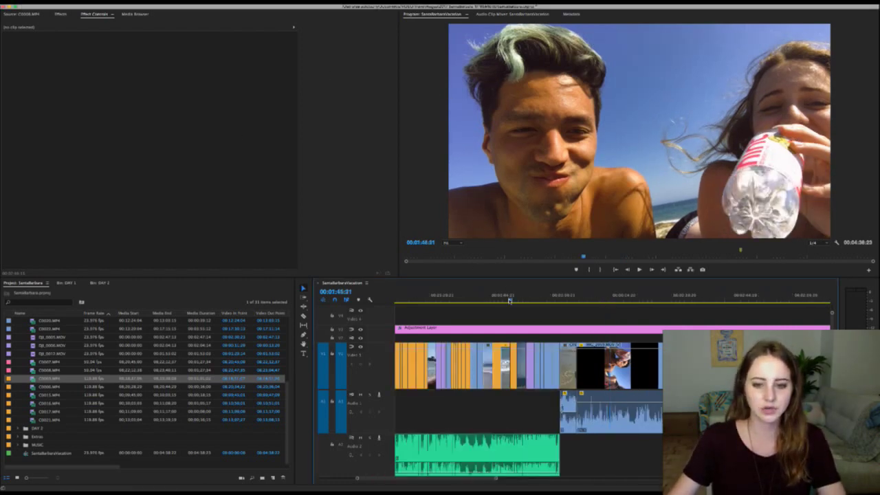
pyautogui.scroll(-5, 502, 306)
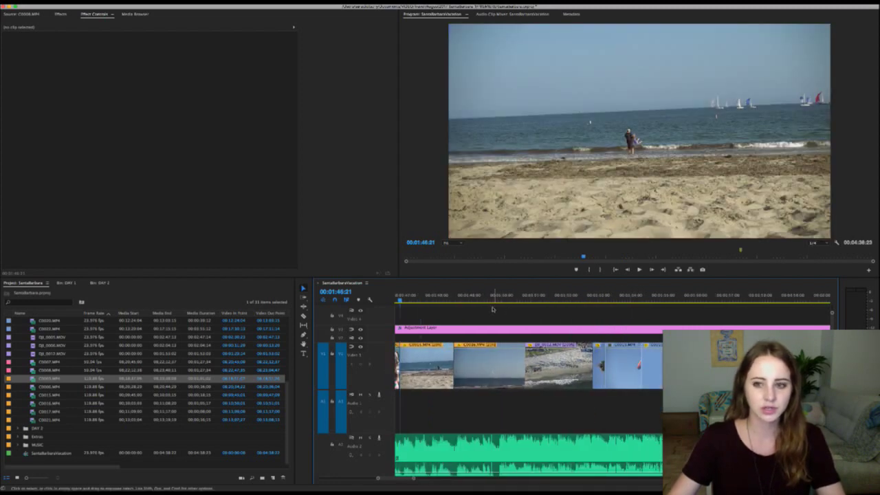
pyautogui.scroll(-3, 492, 309)
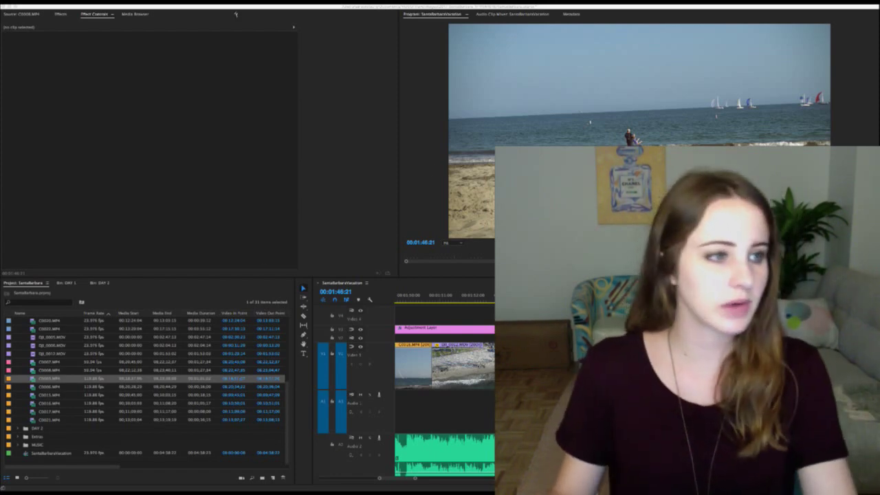
# Step: View more of the sequence in the timeline and return the playhead to 00:00:00:00
pyautogui.press('-')
pyautogui.press('-')
pyautogui.press('-')
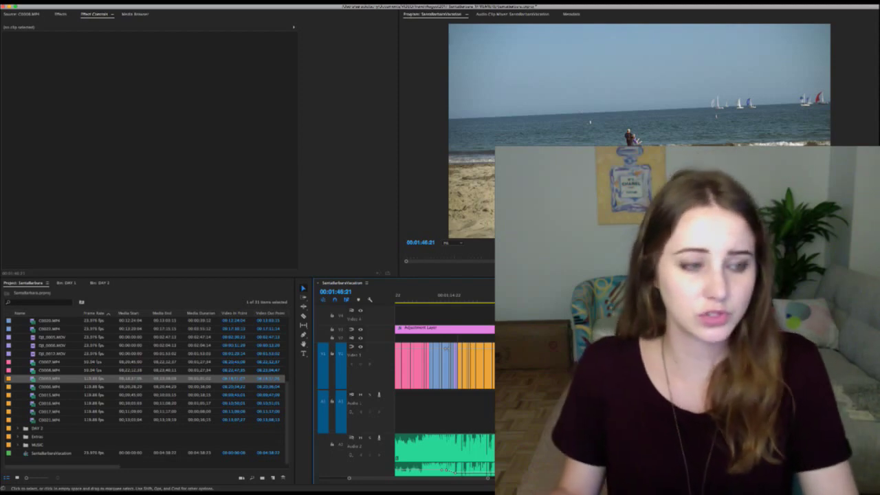
pyautogui.press('Home')
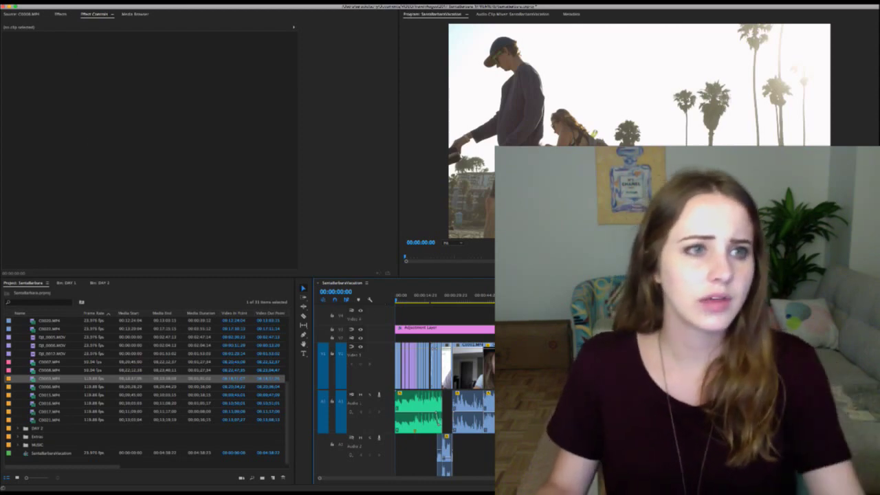
# Step: Search the effects for "lume" and select Lumetri Color under the Color Correction video effects
pyautogui.click(63, 15)
pyautogui.click(38, 24)
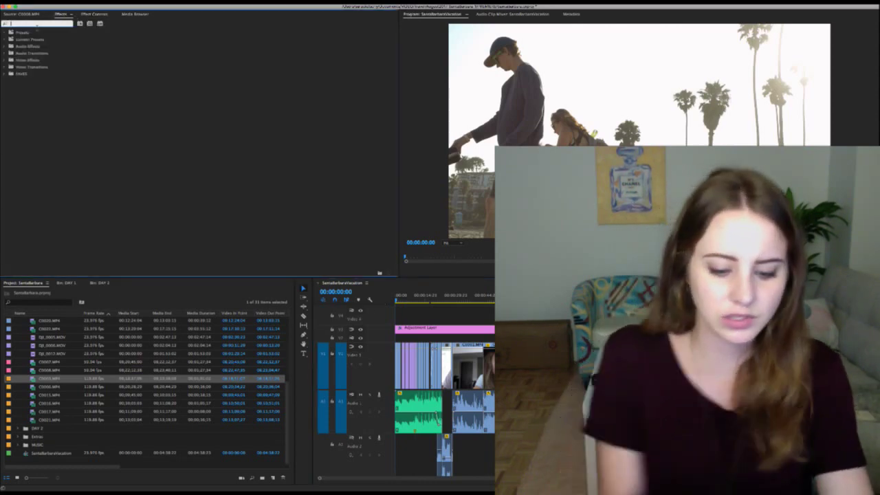
pyautogui.write('blu')
pyautogui.press('BackSpace')
pyautogui.press('BackSpace')
pyautogui.press('BackSpace')
pyautogui.write('lume')
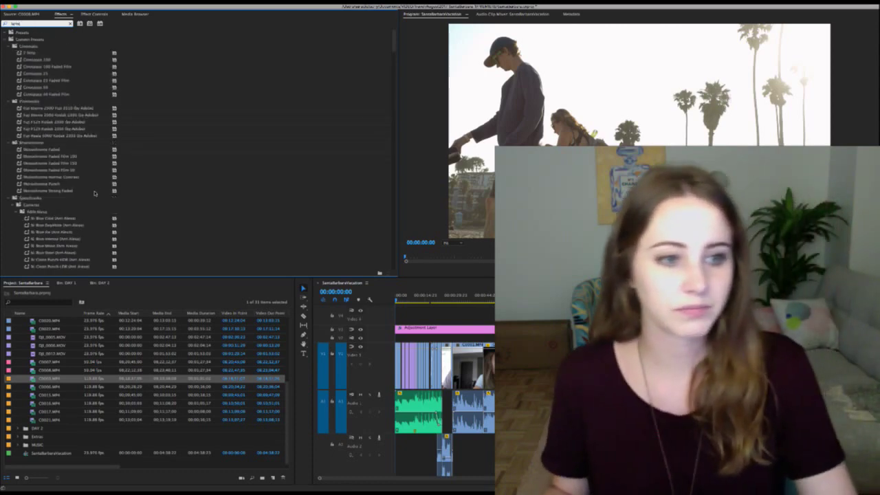
pyautogui.scroll(-15, 82, 185)
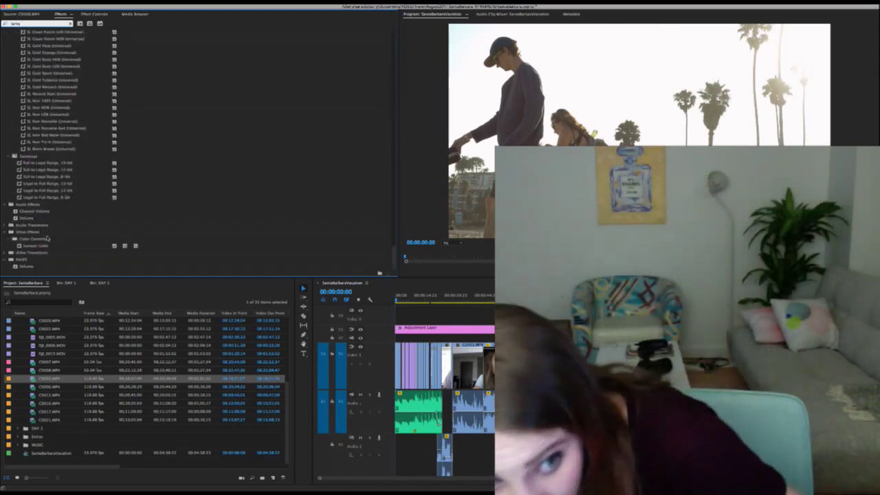
pyautogui.click(50, 246)
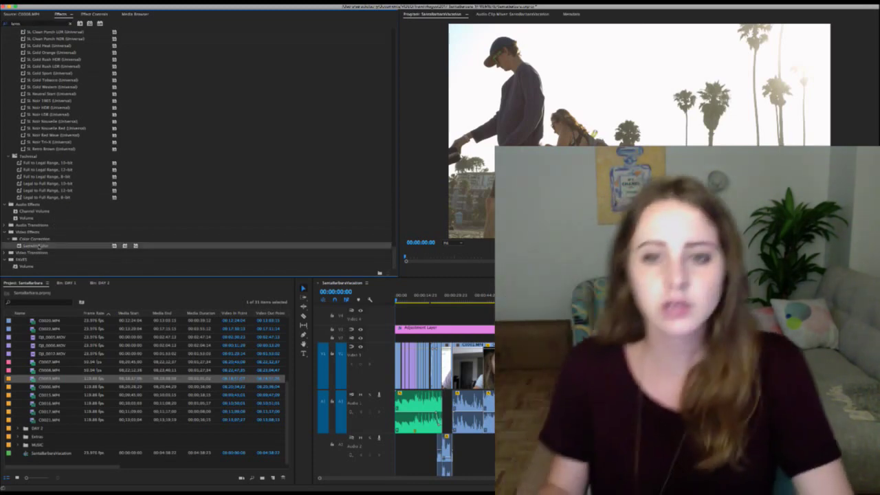
# Step: Search the effects for FilmConvert and select FilmConvert Pro under the Film Simulation video effects
pyautogui.click(32, 24)
pyautogui.write('blre')
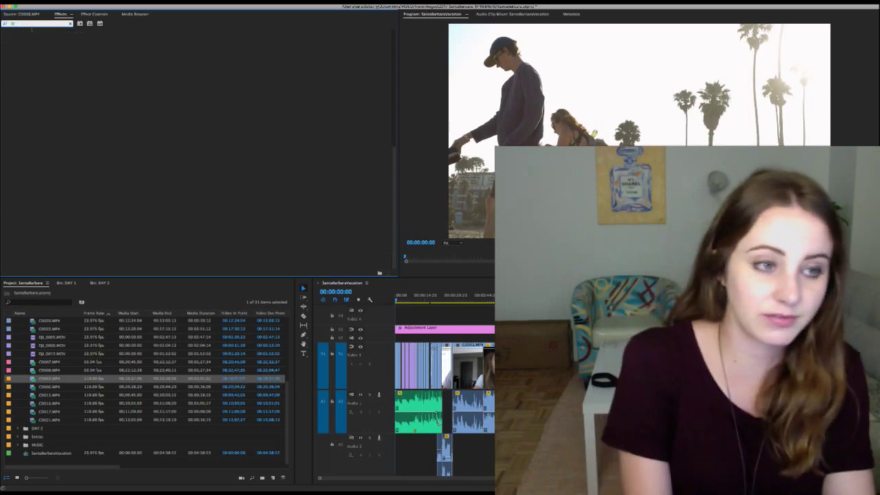
pyautogui.write('convert')
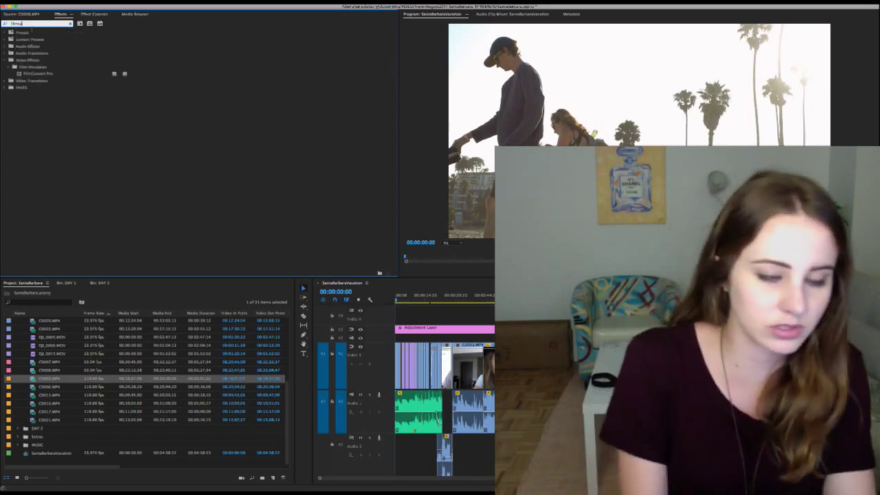
pyautogui.click(36, 73)
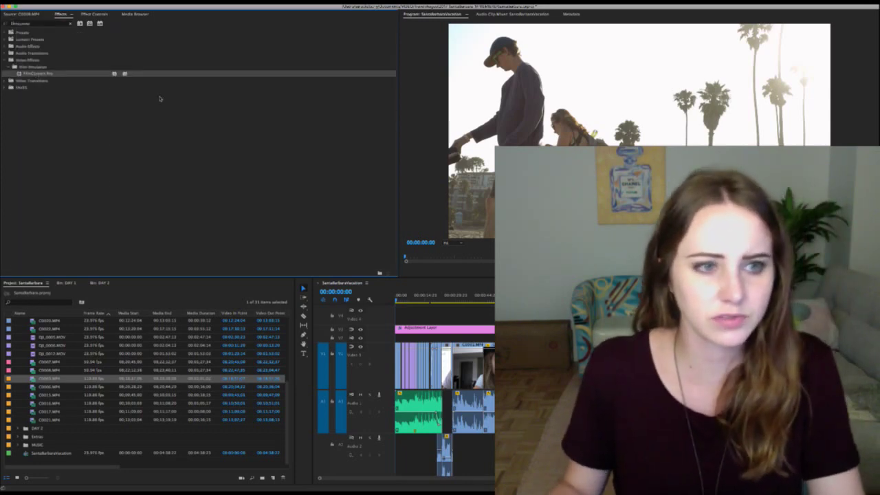
# Step: Move the playhead to the indoor talking clip at 00:00:37:03 and clear the effects search
pyautogui.click(472, 299)
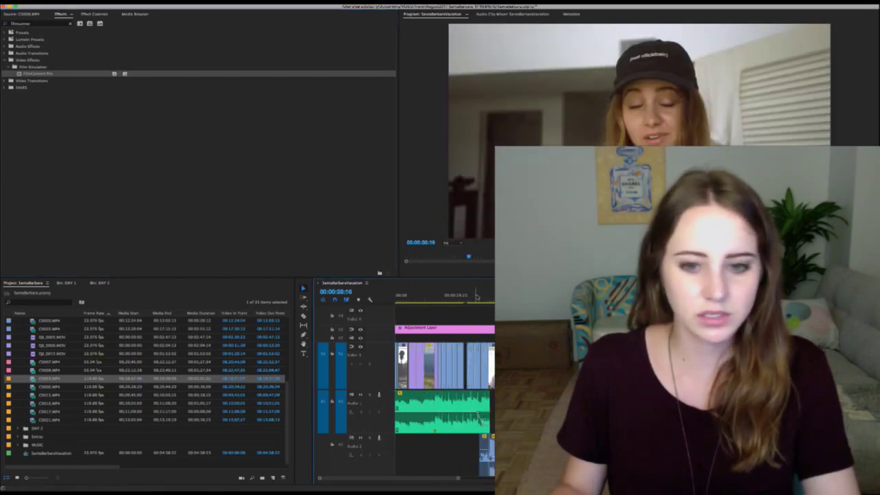
pyautogui.press('=')
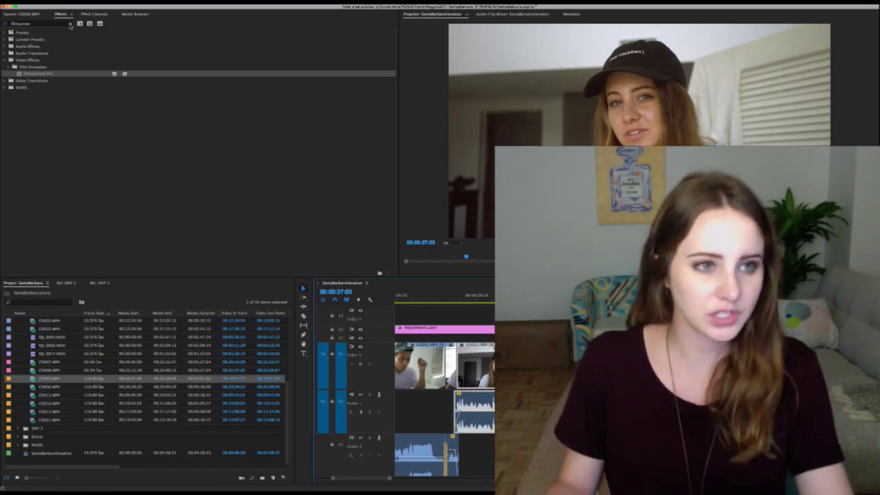
pyautogui.click(71, 24)
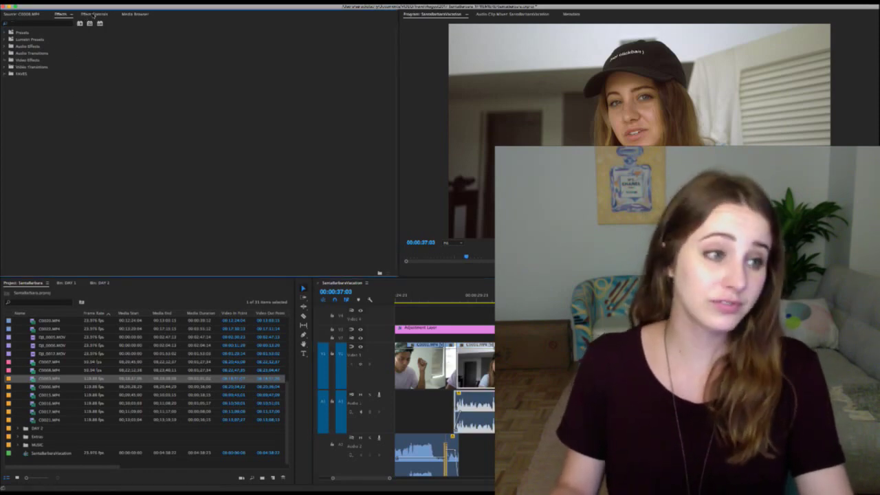
# Step: Show the effect settings of the adjustment layer above the talking clip and make its track taller
pyautogui.click(93, 14)
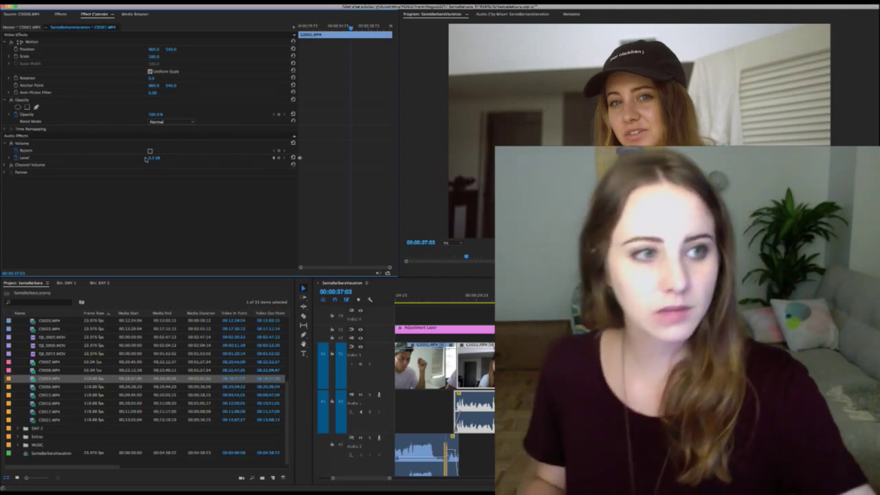
pyautogui.click(439, 328)
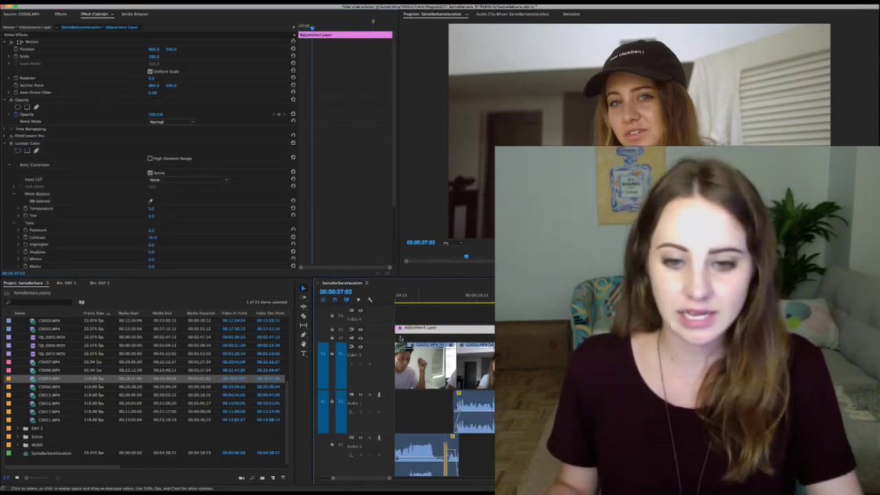
pyautogui.moveTo(400, 337); pyautogui.dragTo(400, 323)
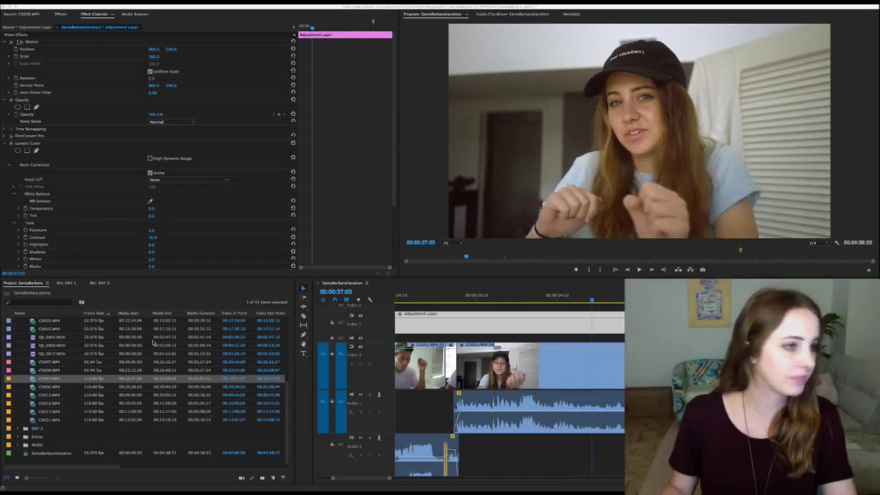
# Step: Move the playhead to 00:00:33:12 on the talking clip and reselect the adjustment layer
pyautogui.click(536, 299)
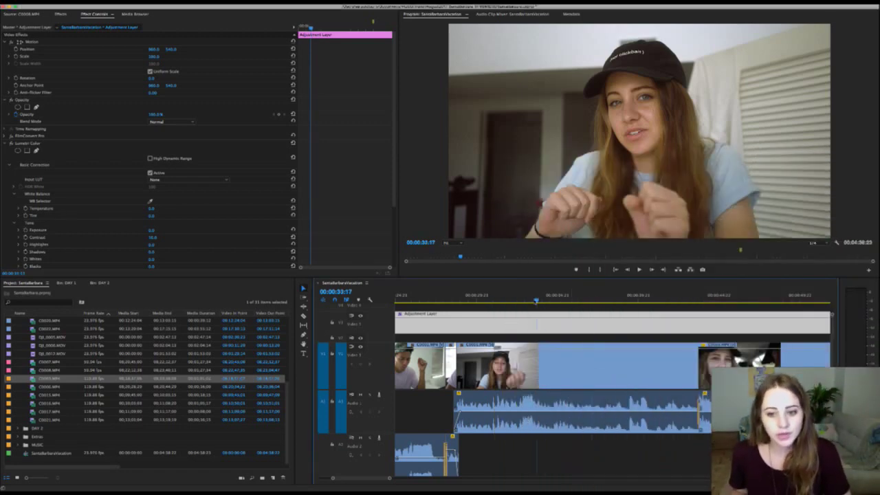
pyautogui.click(533, 300)
pyautogui.click(470, 330)
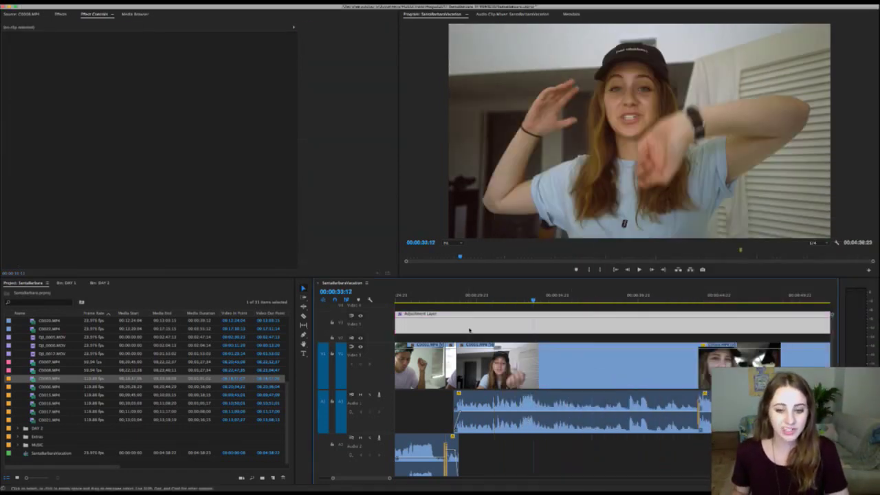
pyautogui.click(469, 330)
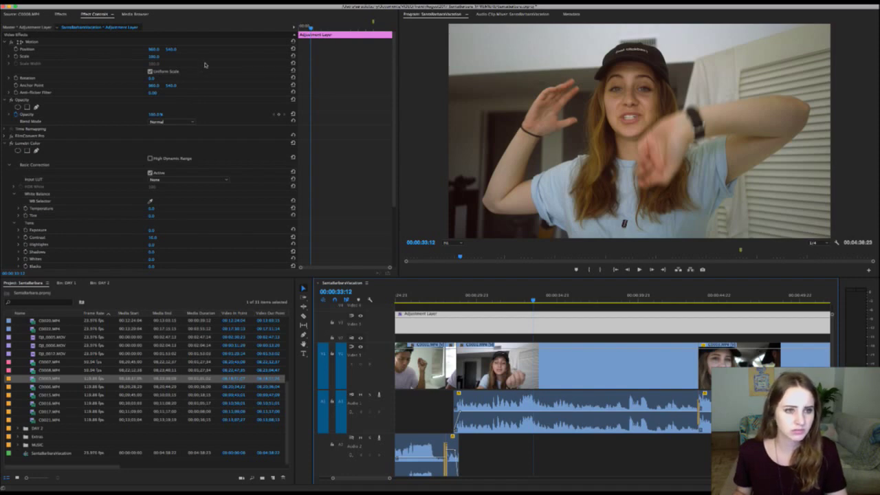
# Step: Examine how far the adjustment layer extends over the sequence, then select it again near the playhead
pyautogui.click(129, 360)
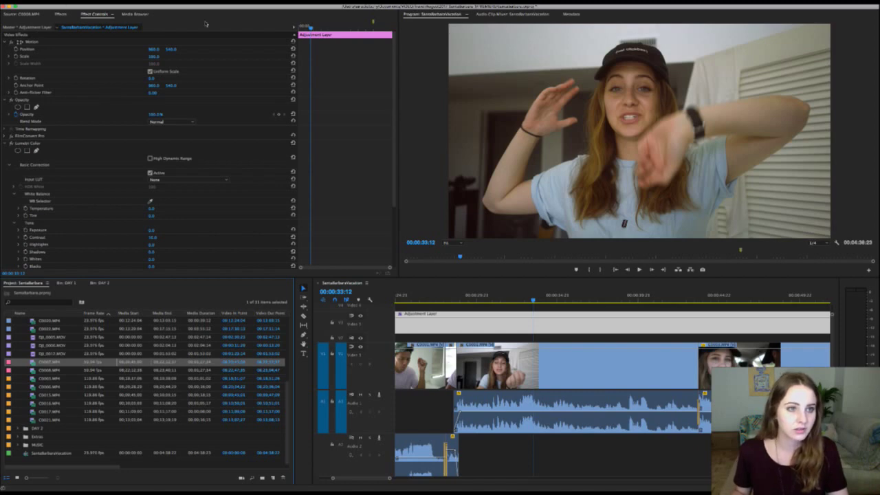
pyautogui.scroll(-2, 517, 316)
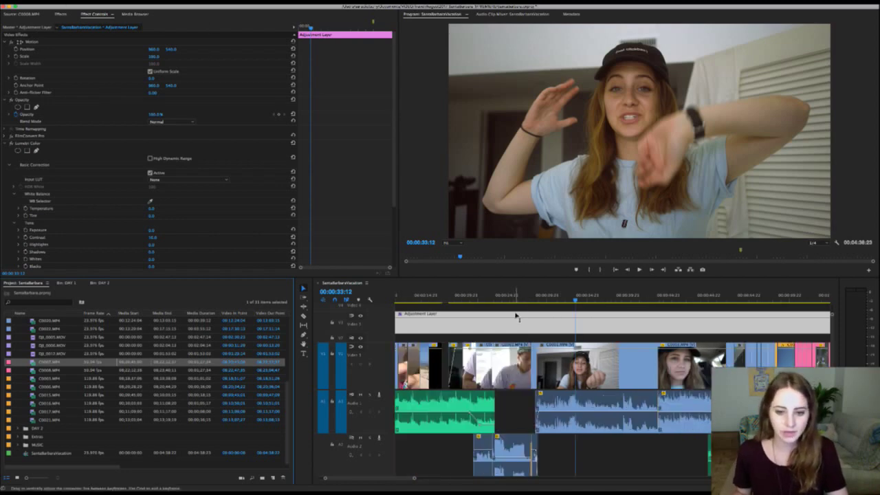
pyautogui.scroll(-3, 517, 316)
pyautogui.hotkey('ctrl', 'shift', 'a')
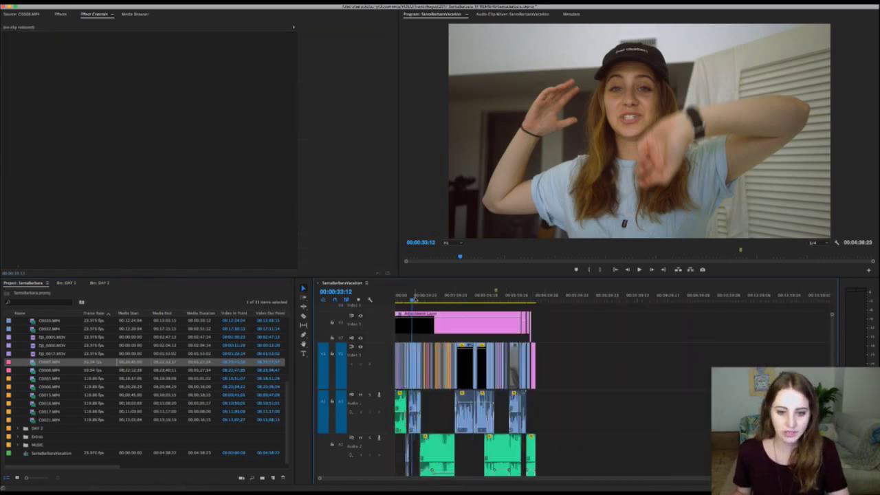
pyautogui.scroll(4, 415, 299)
pyautogui.click(426, 323)
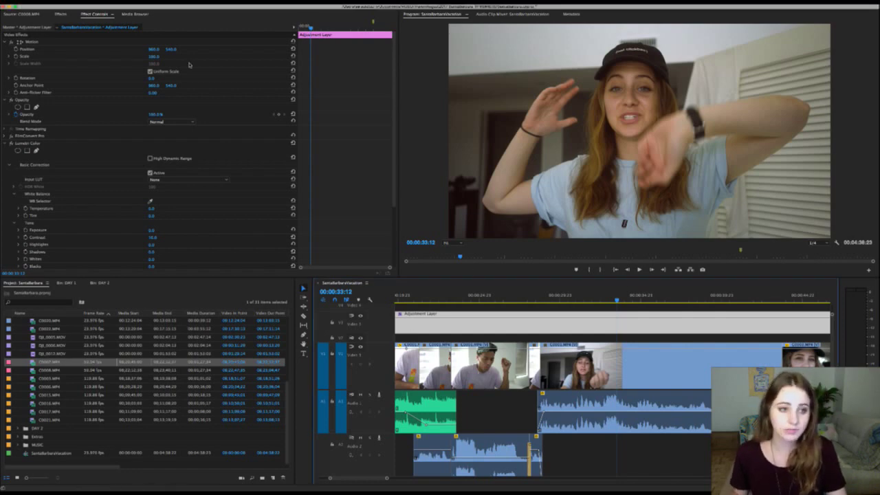
# Step: Toggle FilmConvert Pro on the adjustment layer off and on to compare the graded and ungraded image, leaving it off
pyautogui.scroll(-3, 89, 134)
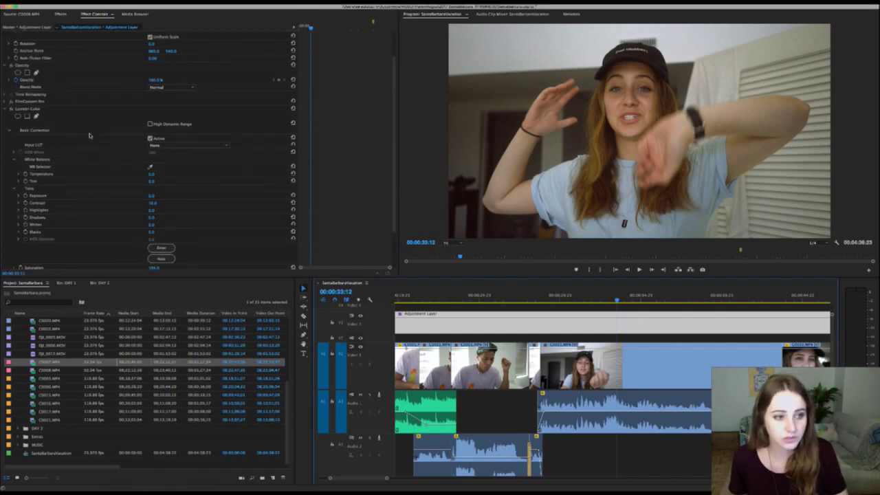
pyautogui.click(23, 94)
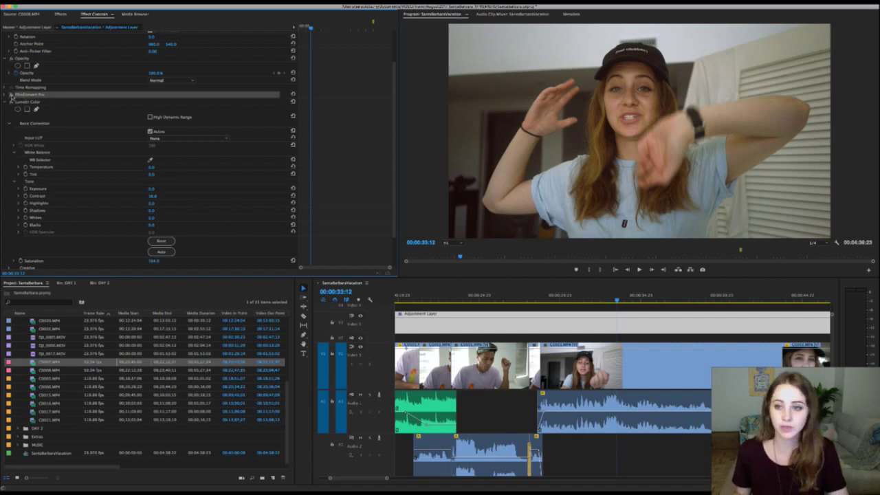
pyautogui.scroll(1, 11, 97)
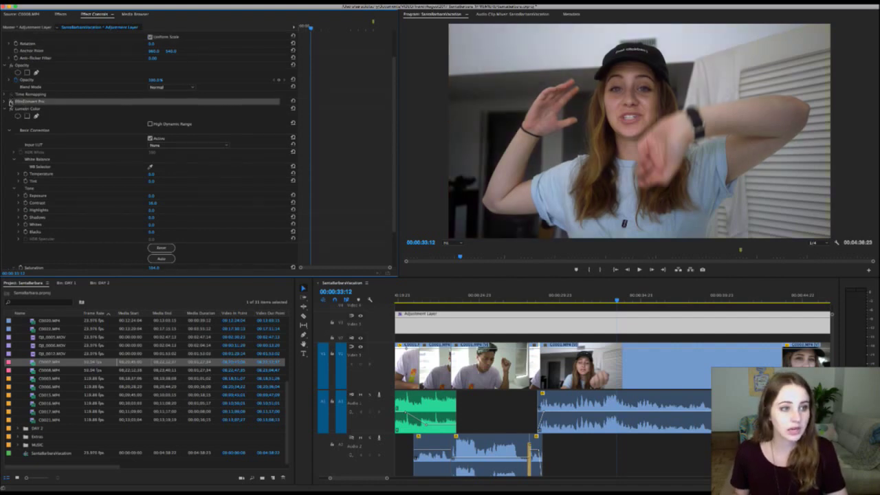
pyautogui.click(11, 101)
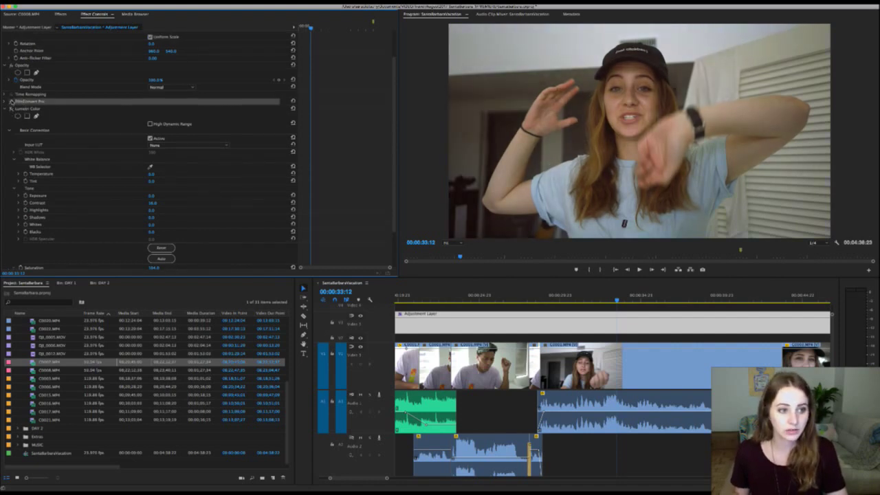
pyautogui.click(12, 102)
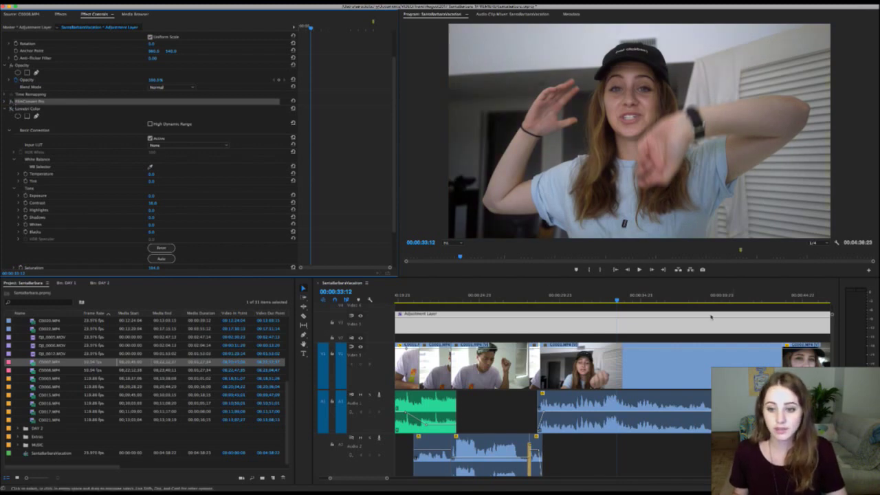
# Step: Enlarge the program preview with the playhead at 00:00:37:06 and turn FilmConvert Pro back on
pyautogui.click(645, 298)
pyautogui.press('space')
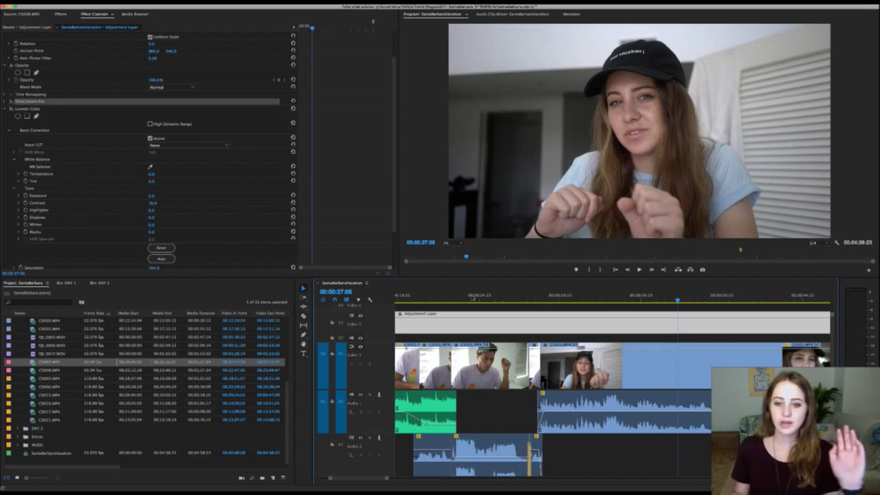
pyautogui.moveTo(398, 276); pyautogui.dragTo(378, 300)
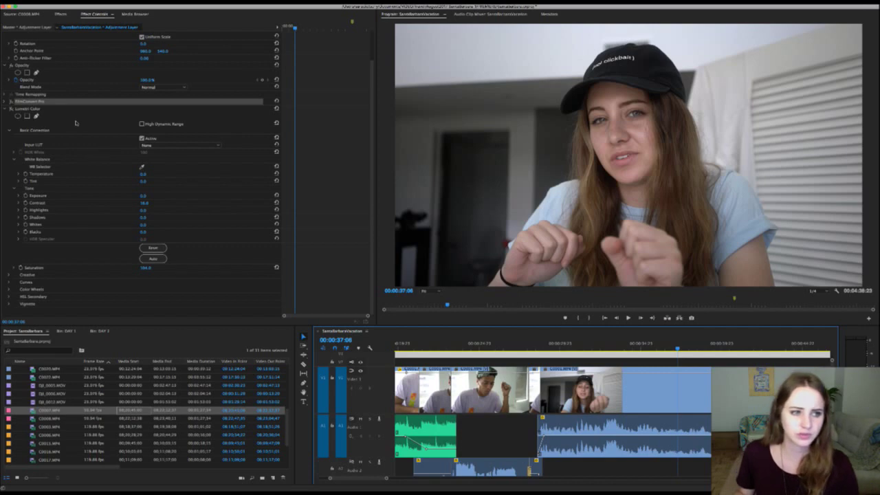
pyautogui.click(10, 105)
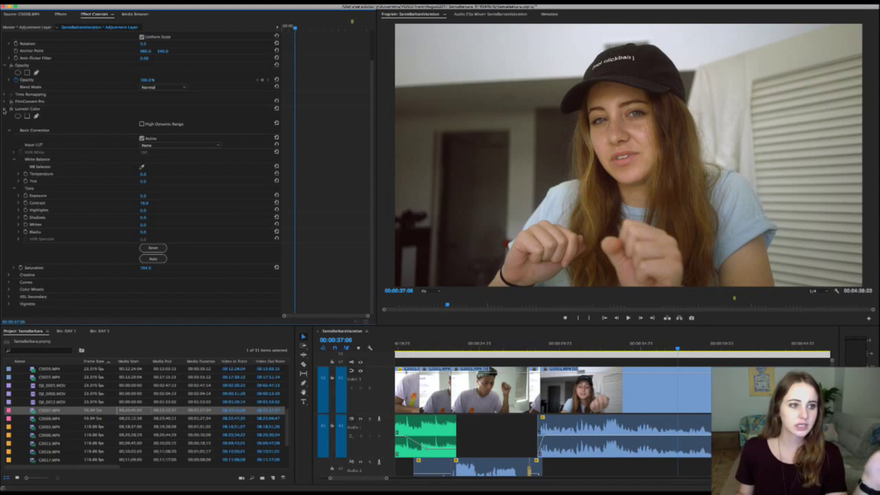
# Step: Collapse Lumetri Color and expand FilmConvert Pro to examine its film settings, color wheels and levels
pyautogui.click(4, 109)
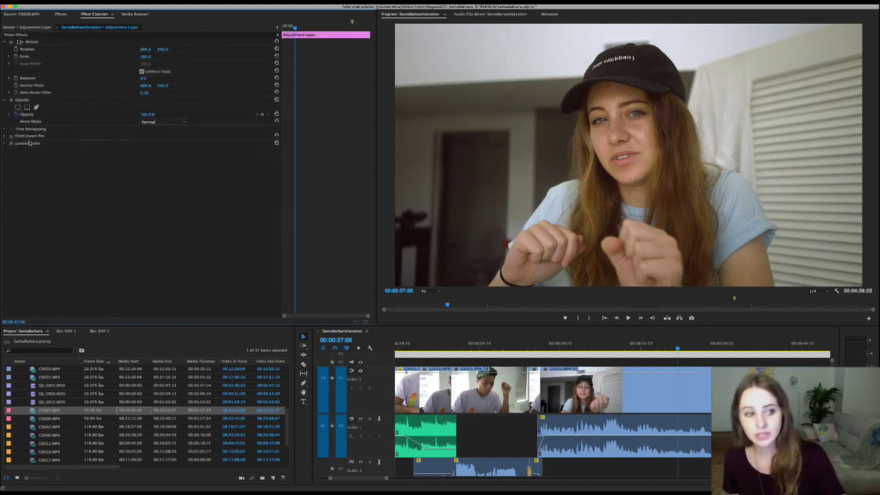
pyautogui.click(6, 136)
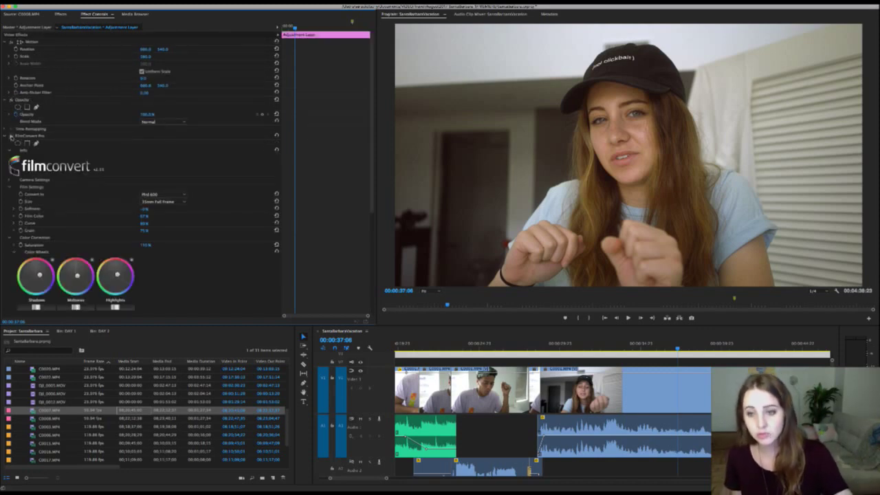
pyautogui.scroll(-1, 227, 245)
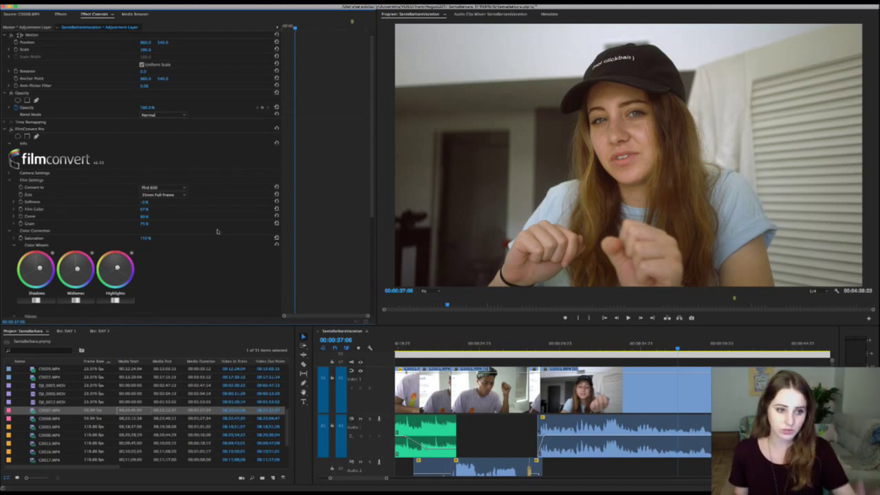
pyautogui.scroll(-5, 237, 245)
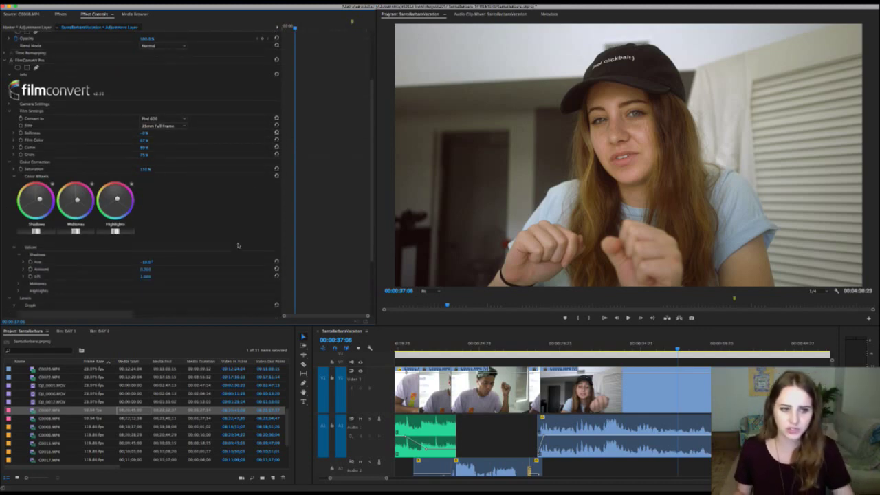
pyautogui.scroll(-4, 234, 239)
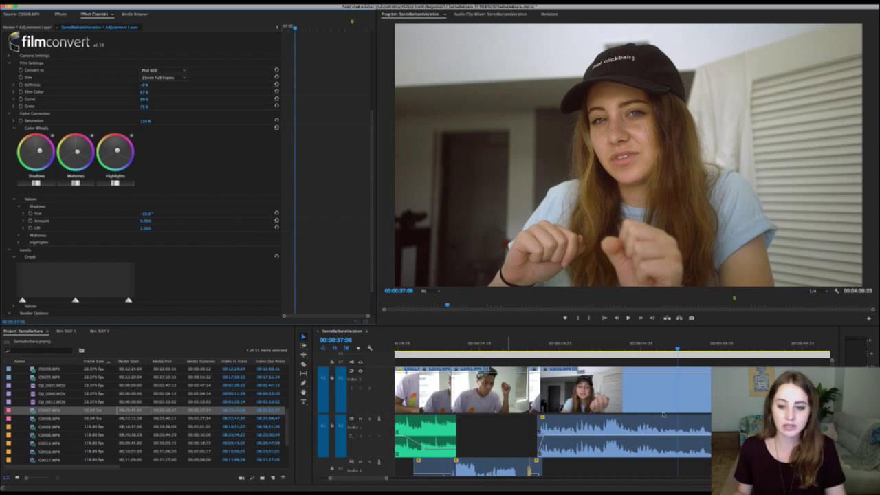
# Step: Move the playhead to 00:00:36:11, adjust the video track heights, and view the clips beneath the adjustment layer
pyautogui.click(656, 364)
pyautogui.press('\\')
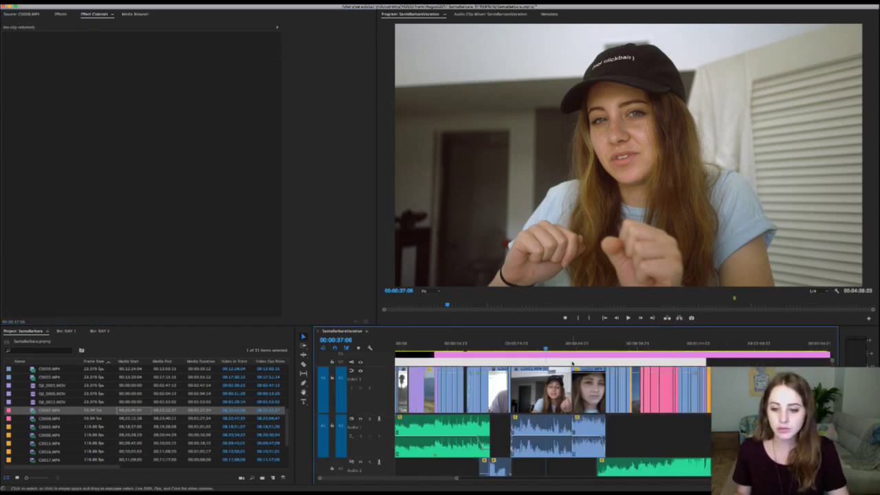
pyautogui.scroll(2, 572, 363)
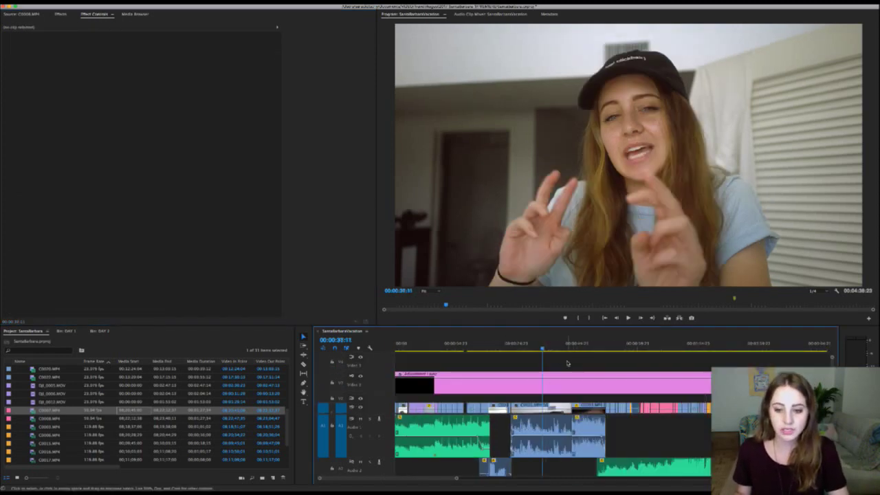
pyautogui.scroll(-2, 567, 364)
pyautogui.click(540, 398)
pyautogui.press('-')
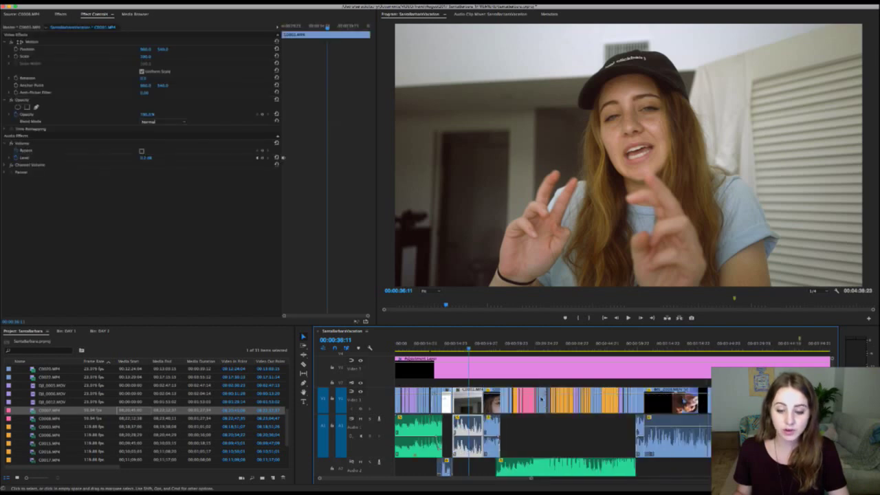
pyautogui.press('super+shift+a')
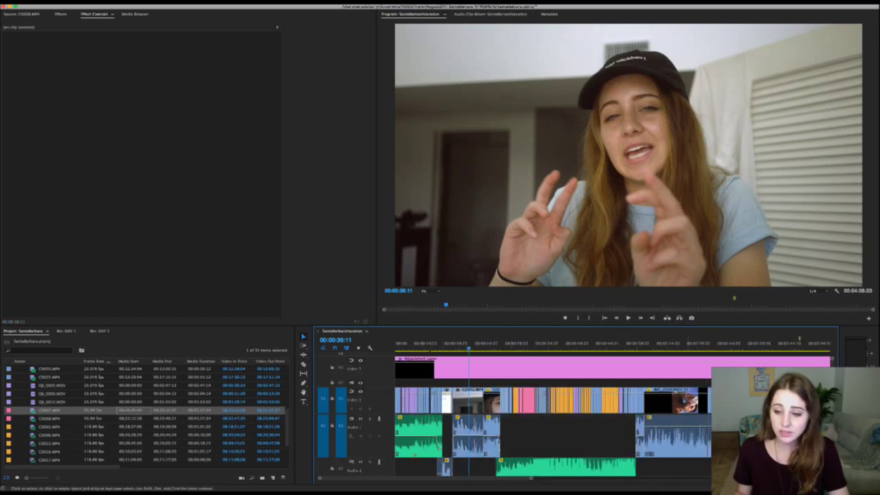
# Step: Review the adjustment layer's applied effects, then deselect it and view the clips it covers
pyautogui.click(466, 369)
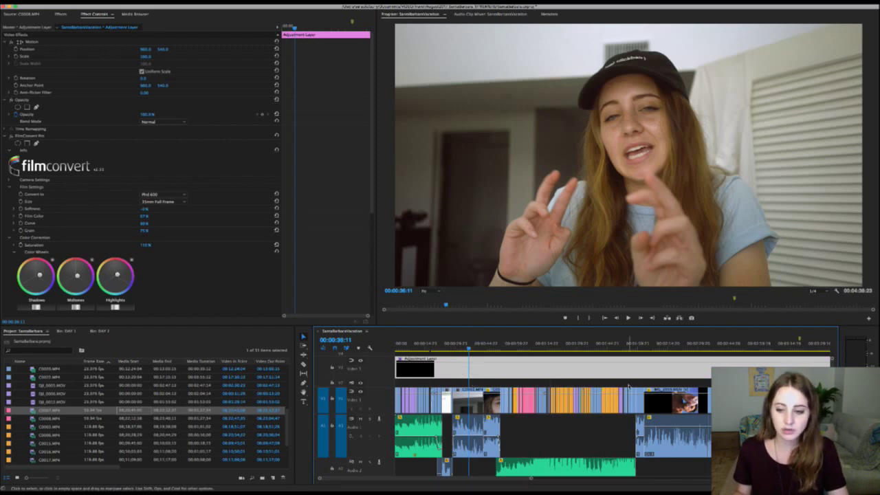
pyautogui.press('super+shift+a')
pyautogui.press('-')
pyautogui.press('=')
pyautogui.press('=')
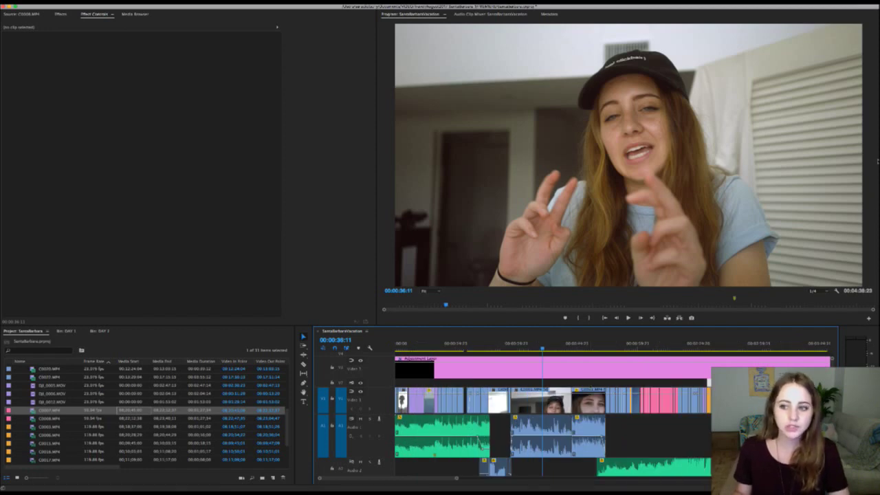
pyautogui.click(877, 161)
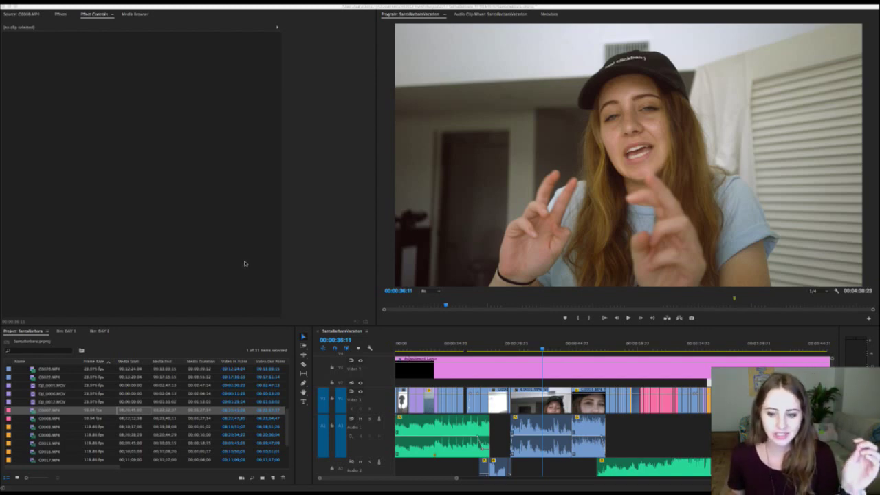
# Step: View the whole sequence in the timeline and return the playhead to the opening clip at 00:00:00:14
pyautogui.click(563, 385)
pyautogui.press('-')
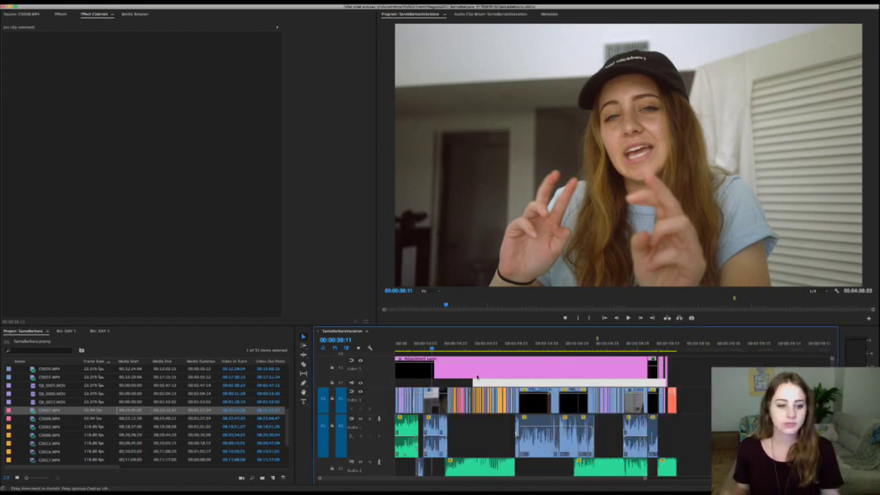
pyautogui.press('=')
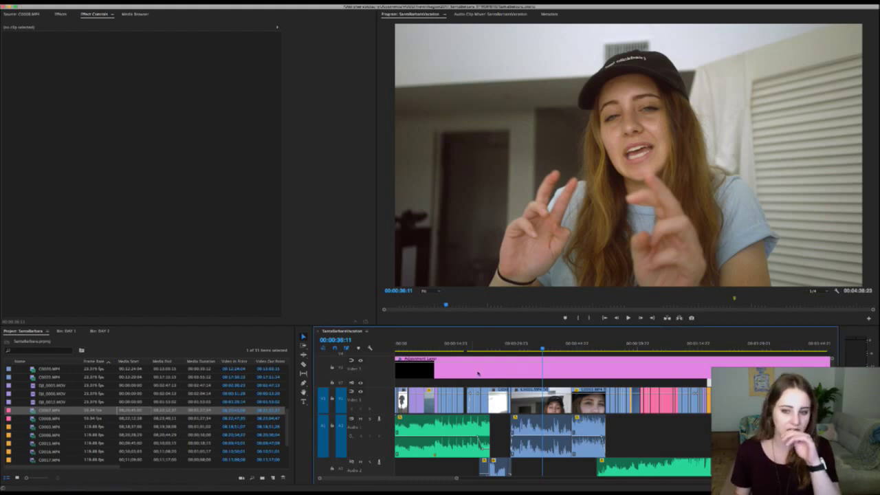
pyautogui.moveTo(403, 343); pyautogui.dragTo(395, 347)
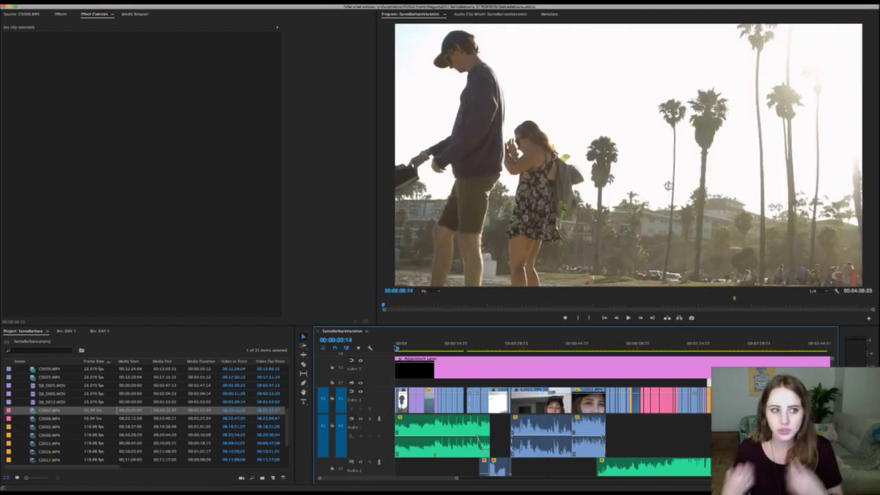